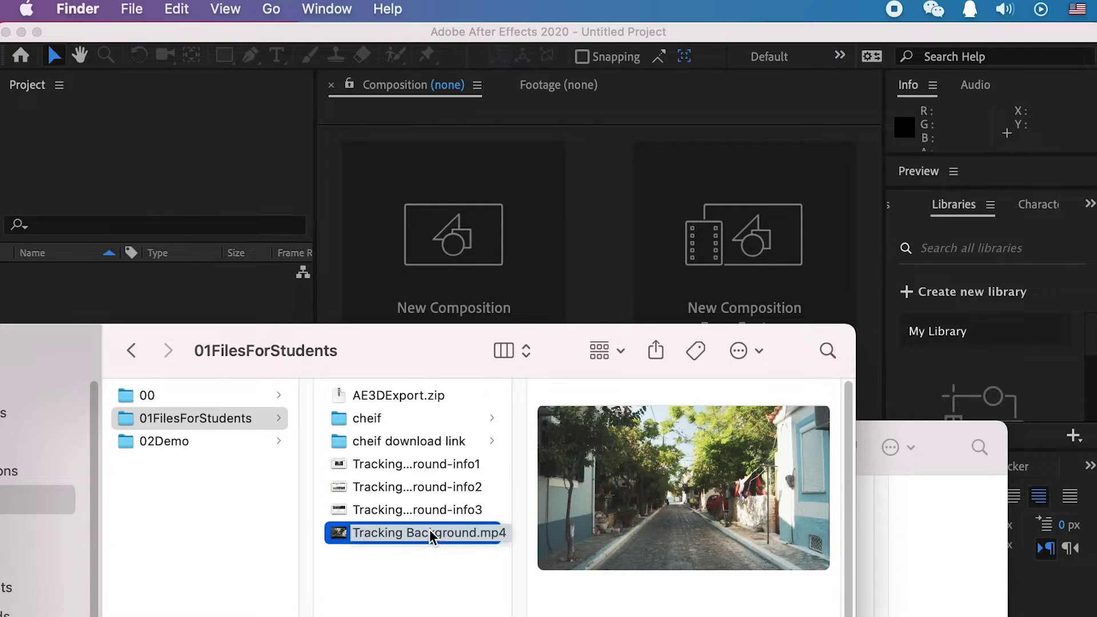
Create a composition from Tracking Background.mp4 and run Track Camera on the footage layer.
key(space)
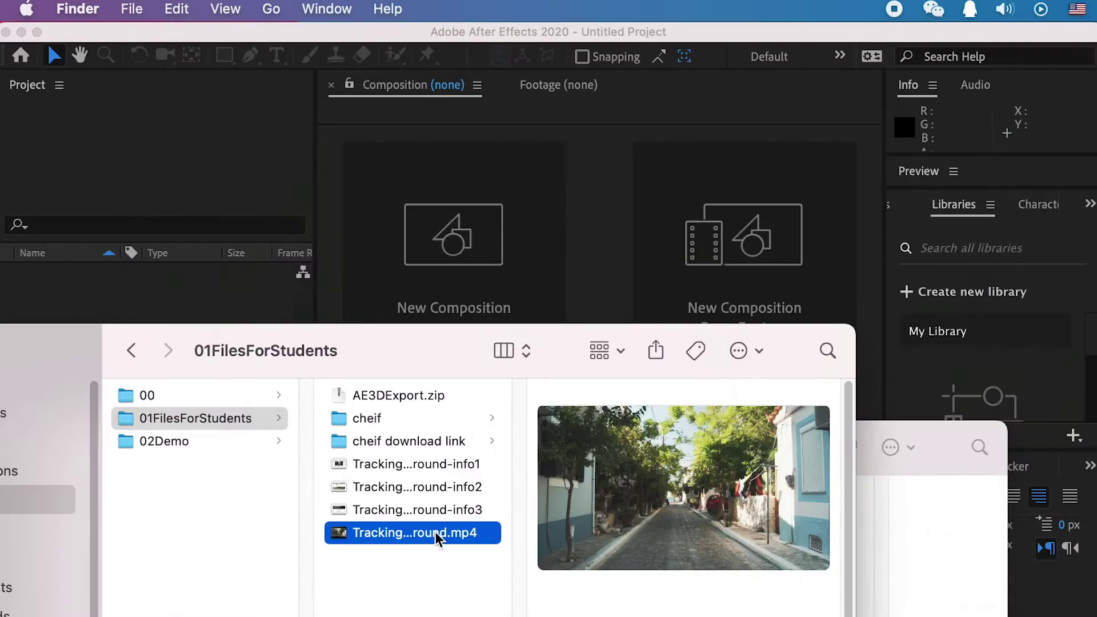
drag(426, 533, 61, 438)
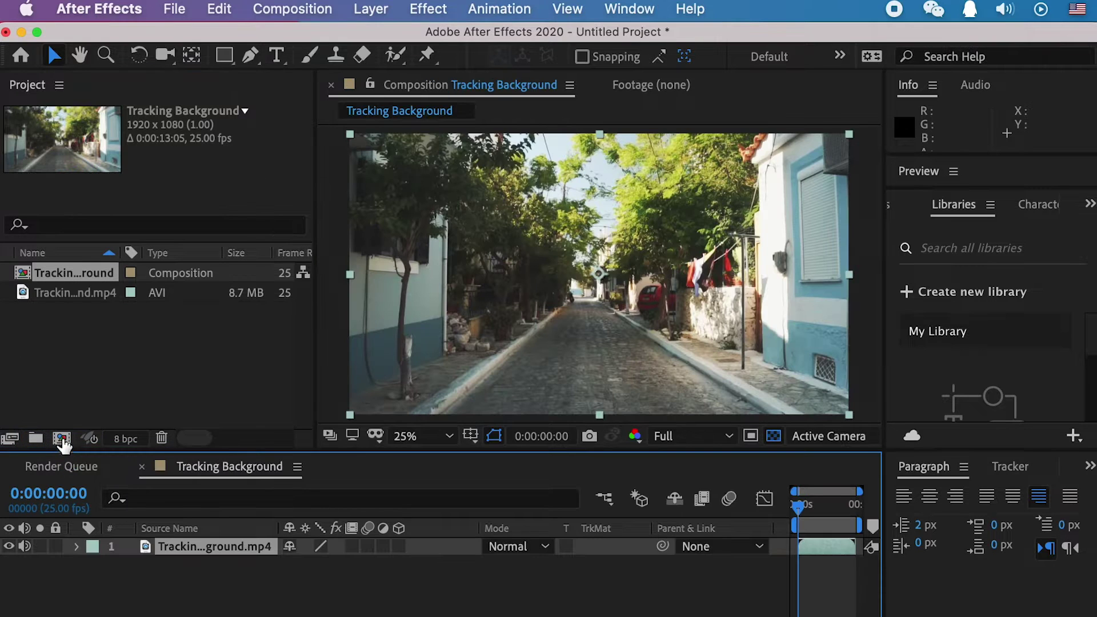
click(499, 8)
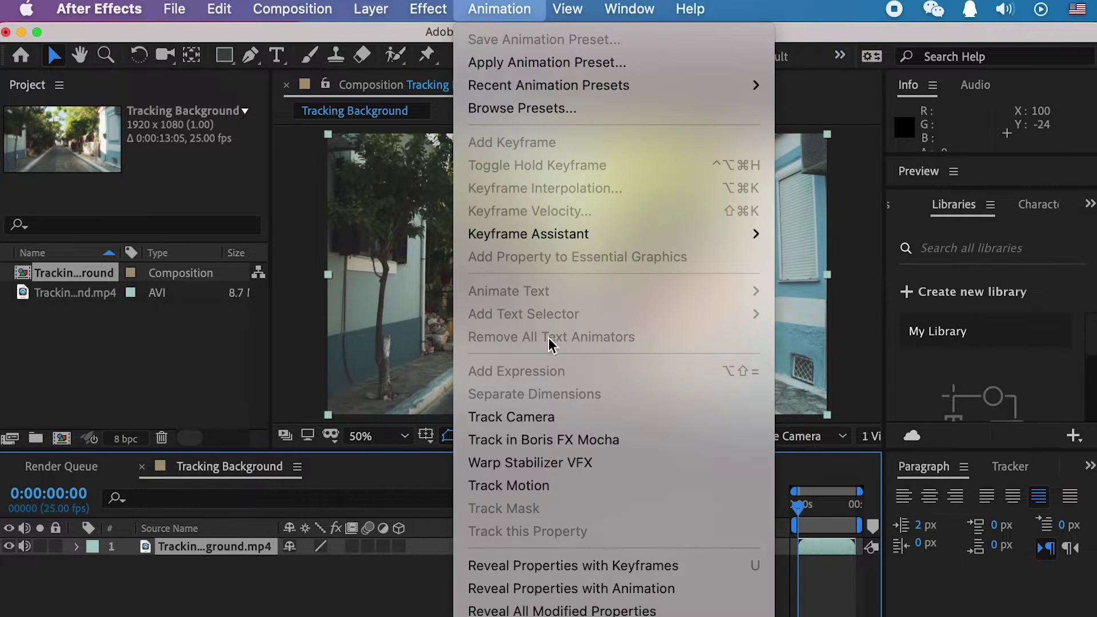
click(551, 415)
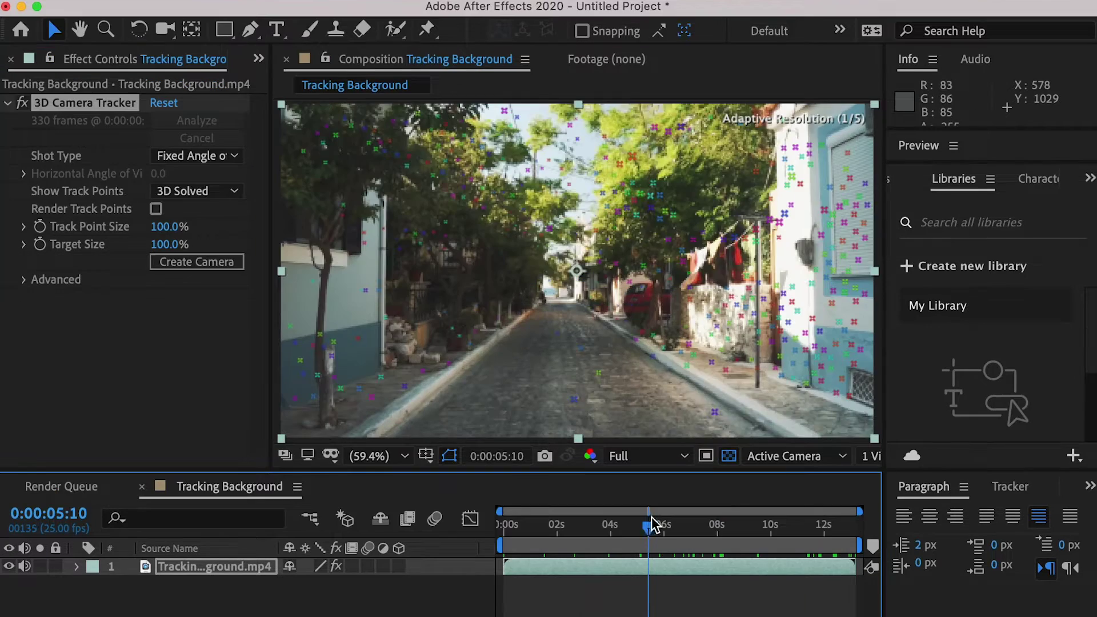
At 0:00:00:00, create a null and camera from a track point on the road at the lower middle of the frame.
drag(649, 528, 427, 523)
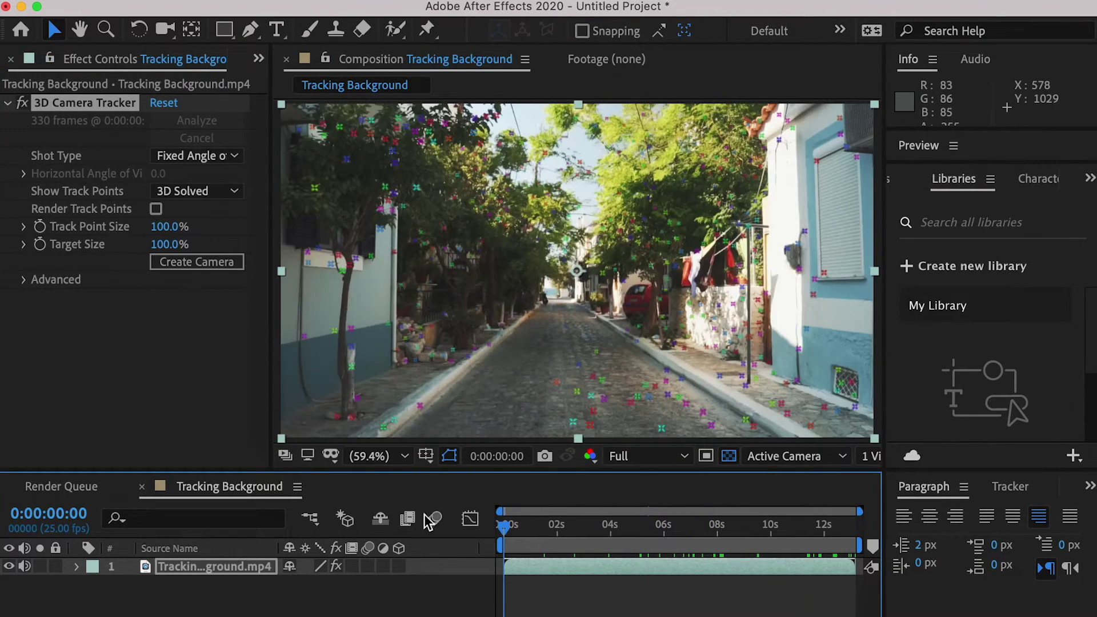
click(574, 425)
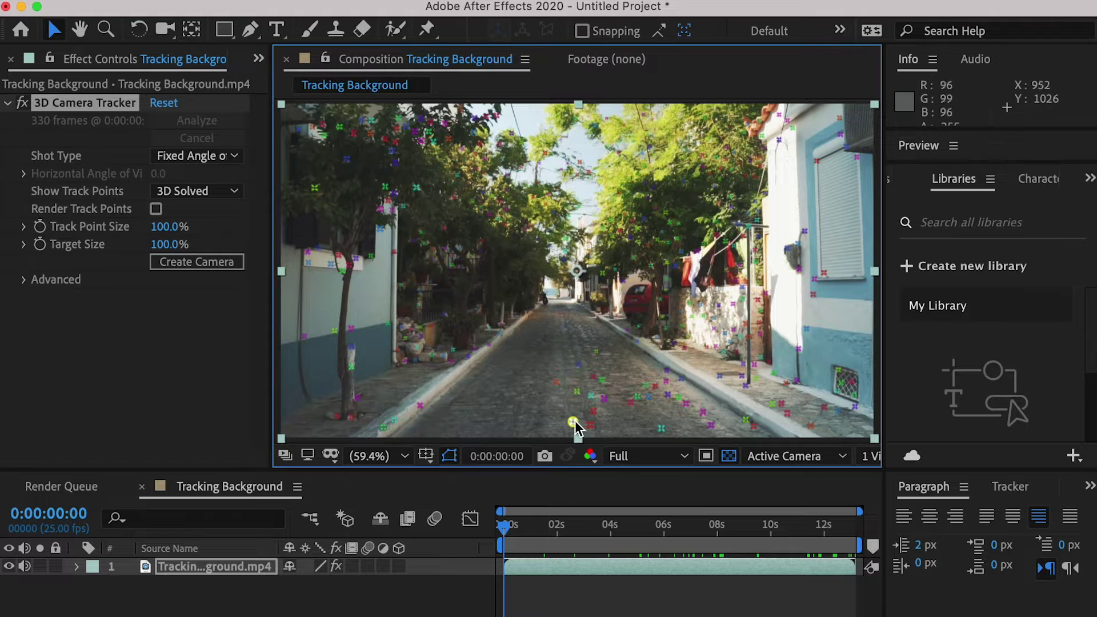
right_click(575, 423)
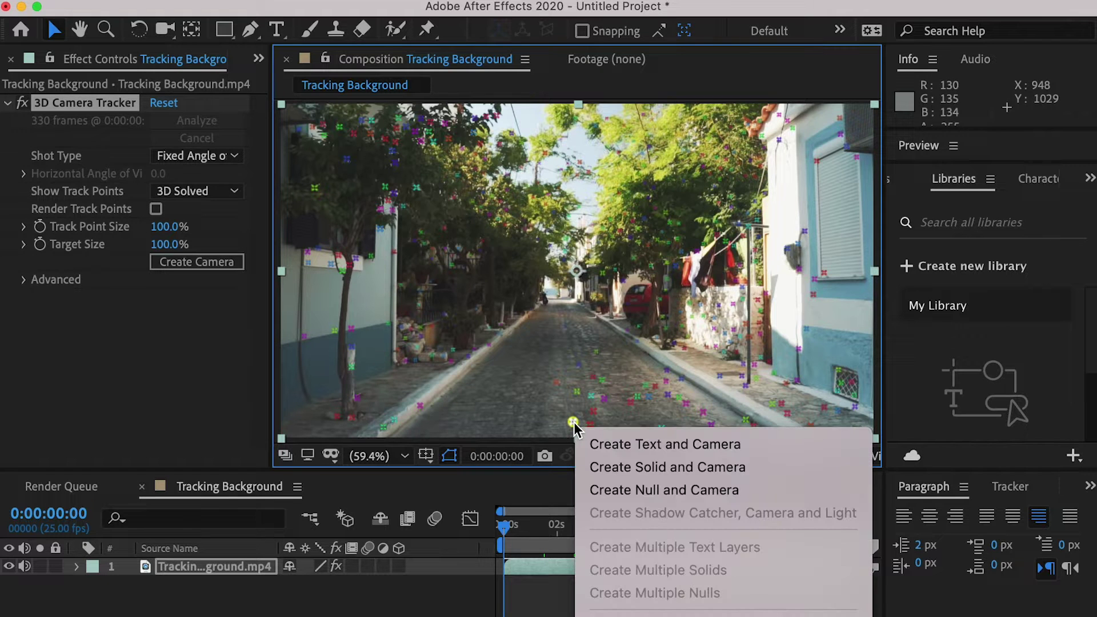
click(750, 492)
Create eight nulls from track points spread over the near road surface and along both curbs.
click(661, 428)
shift+click(596, 352)
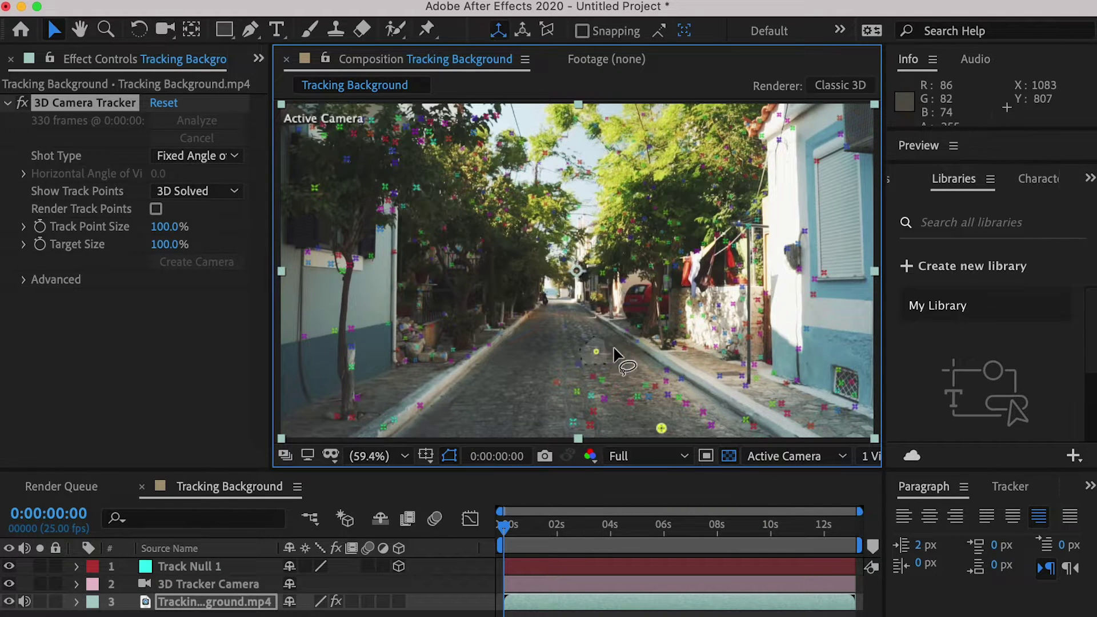
shift+click(676, 378)
shift+click(745, 418)
shift+click(421, 405)
shift+click(394, 419)
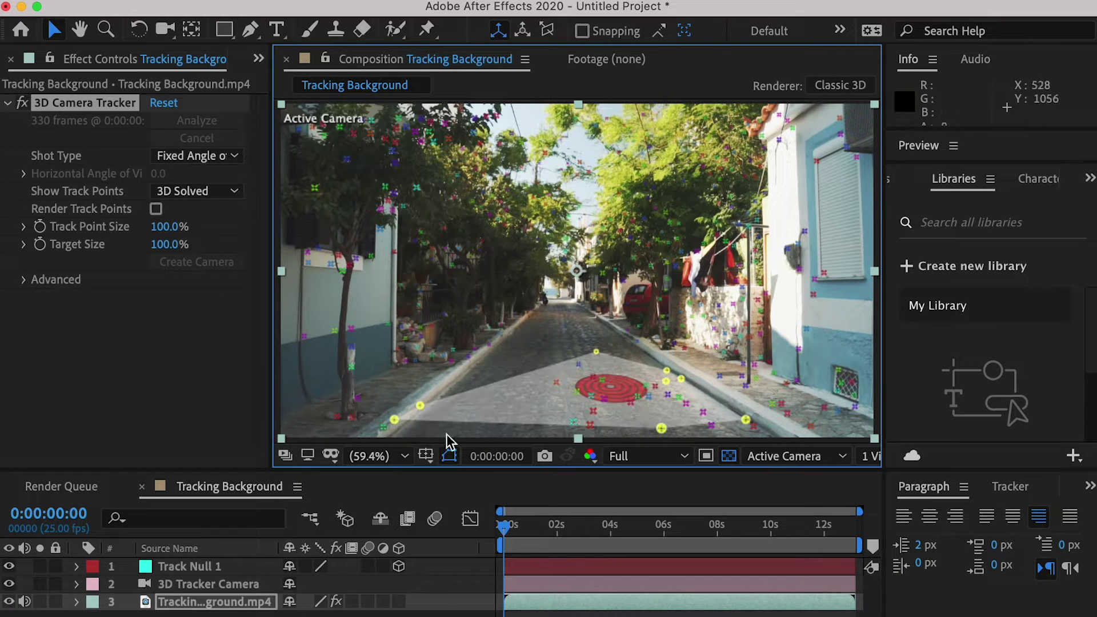
right_click(644, 423)
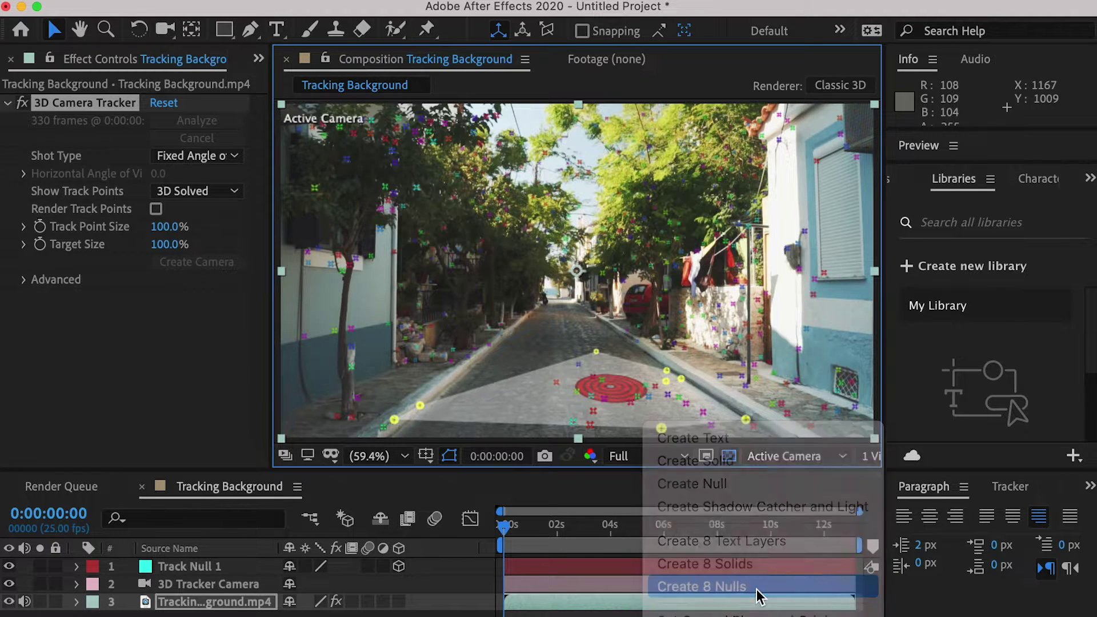
click(759, 591)
At 0:00:13:02, select a cluster of track points in the middle of the road and create 12 nulls from them.
drag(553, 525, 854, 524)
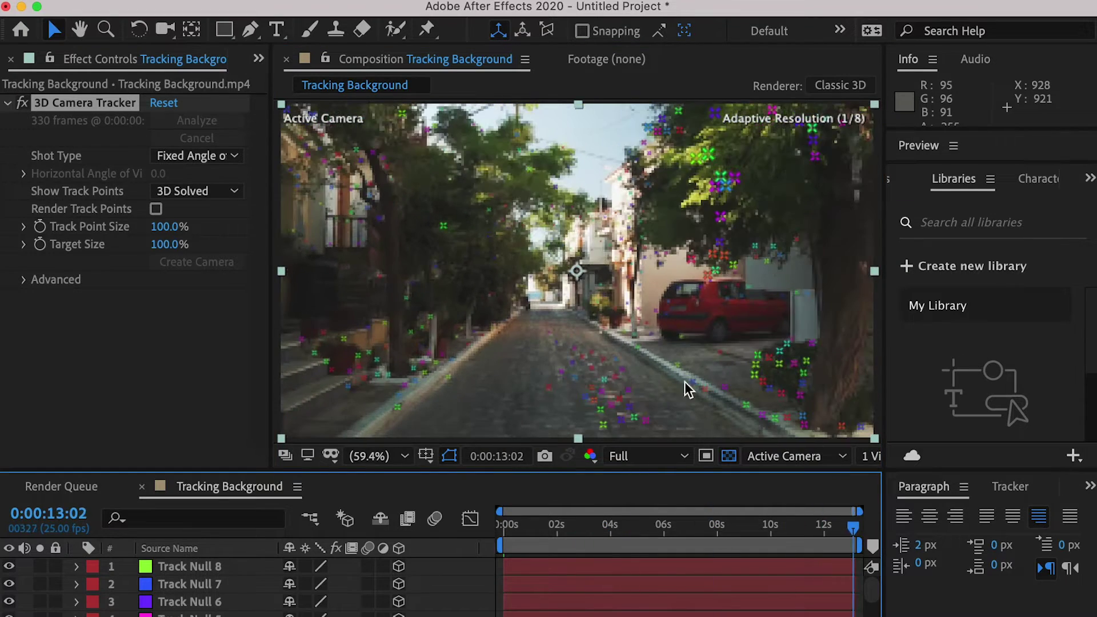
click(594, 409)
mouse_move(592, 402)
mouse_down()
mouse_move(558, 386)
mouse_move(566, 363)
mouse_up()
right_click(592, 383)
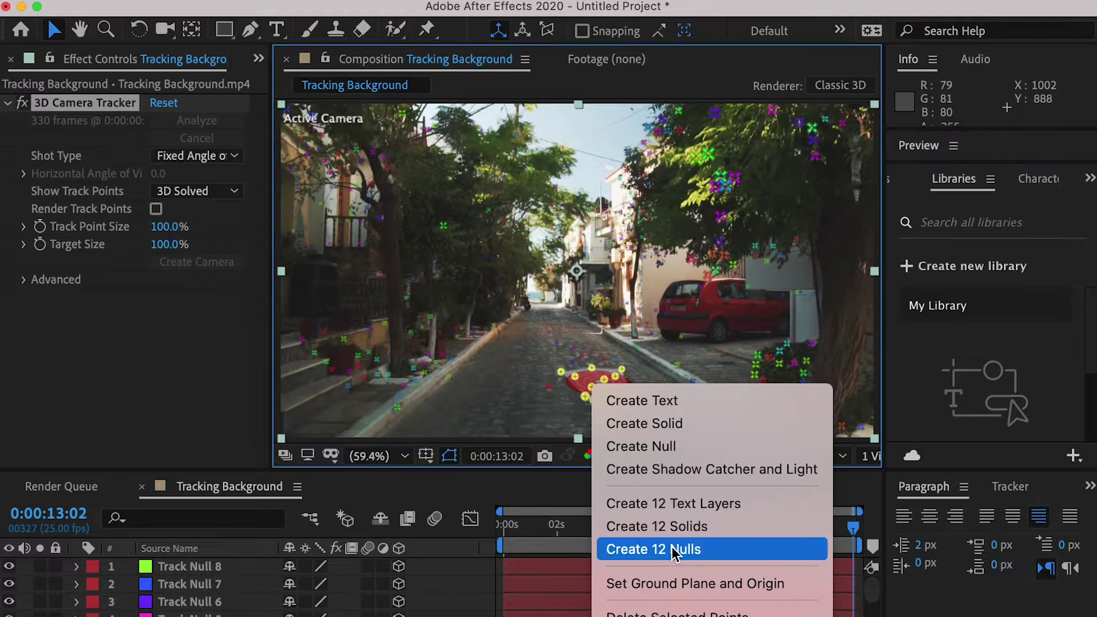
click(675, 550)
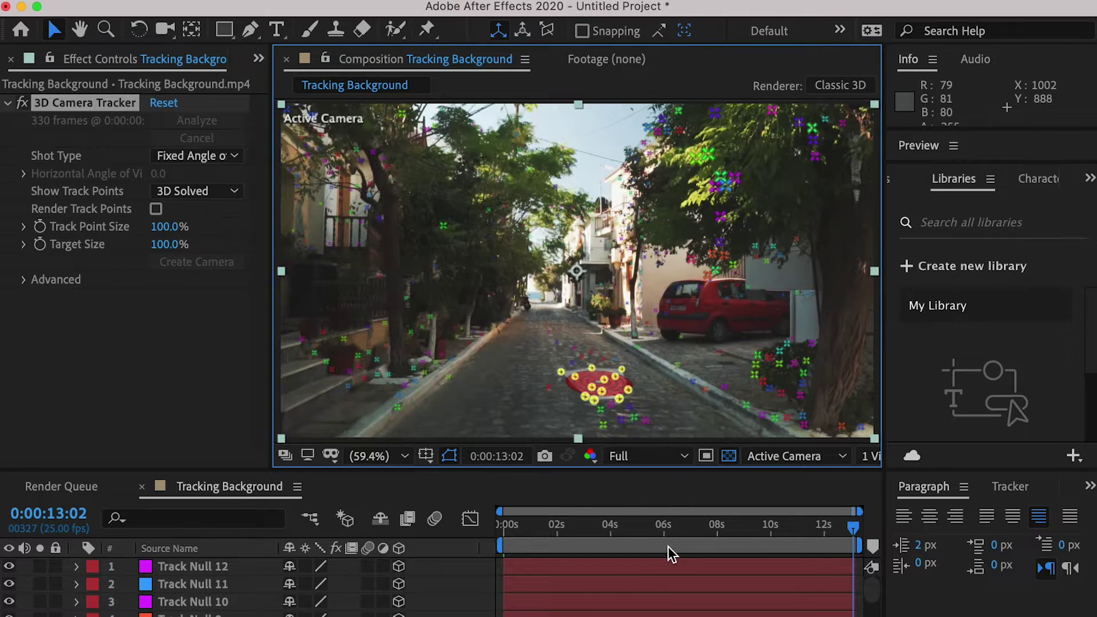
Select the 12 newly created nulls, Track Null 12 through Track Null 1, and set their label color to Yellow.
click(228, 566)
scroll(237, 574, down, 5)
shift+click(217, 590)
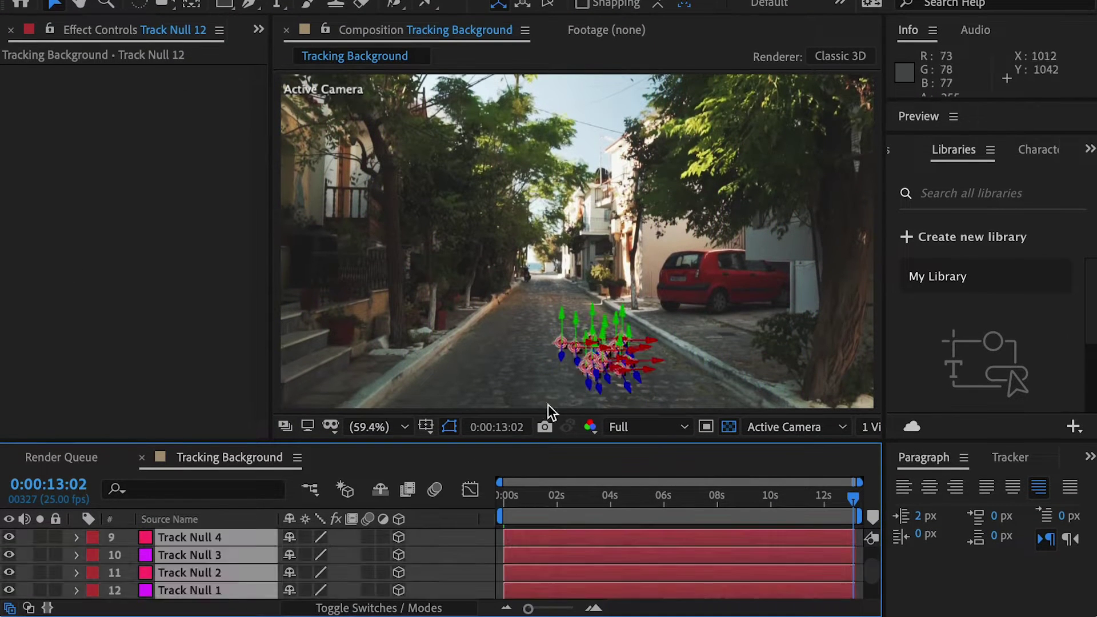
scroll(243, 566, down, 1)
click(93, 573)
click(144, 529)
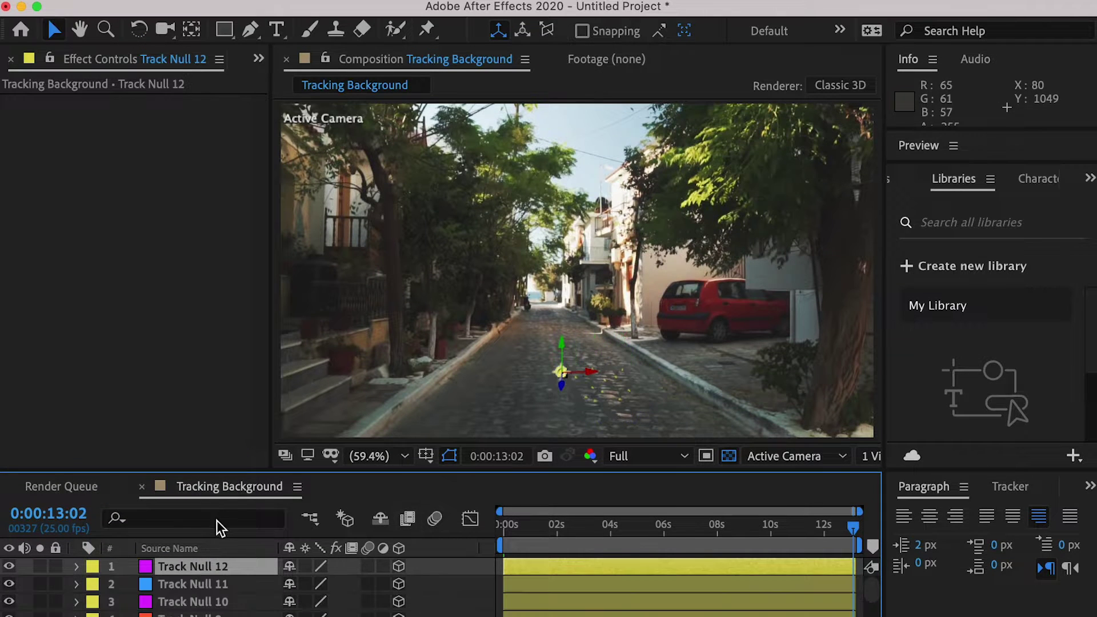
Duplicate Track Null 10 at the top of the layer stack and rename the copy Track Null 13.
click(194, 584)
click(193, 569)
click(203, 597)
scroll(197, 606, down, 2)
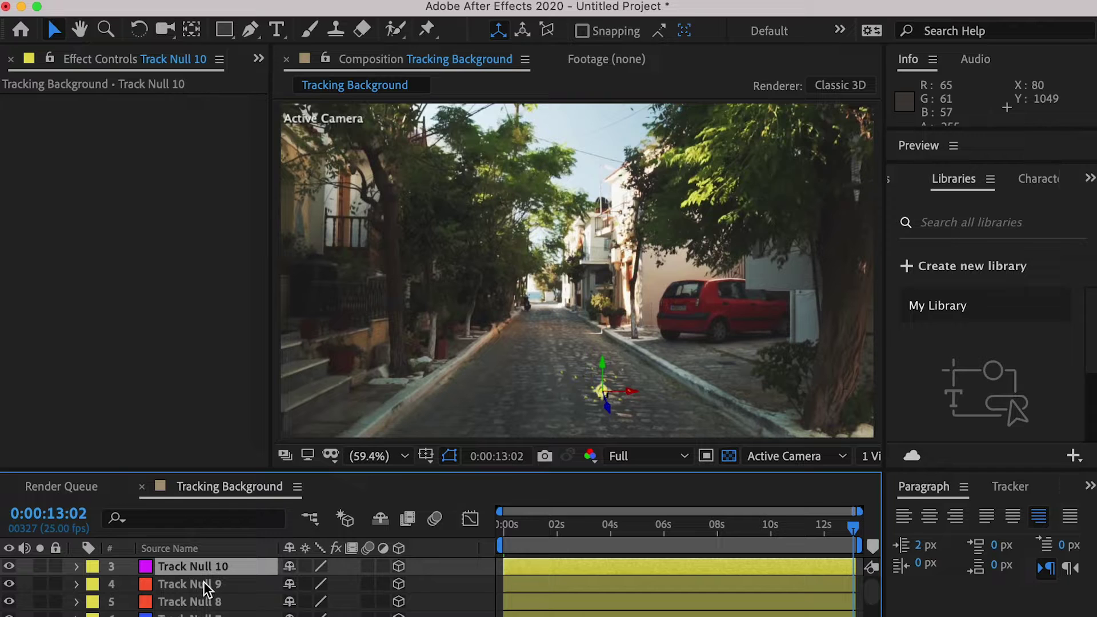
scroll(213, 595, up, 2)
drag(211, 601, 213, 574)
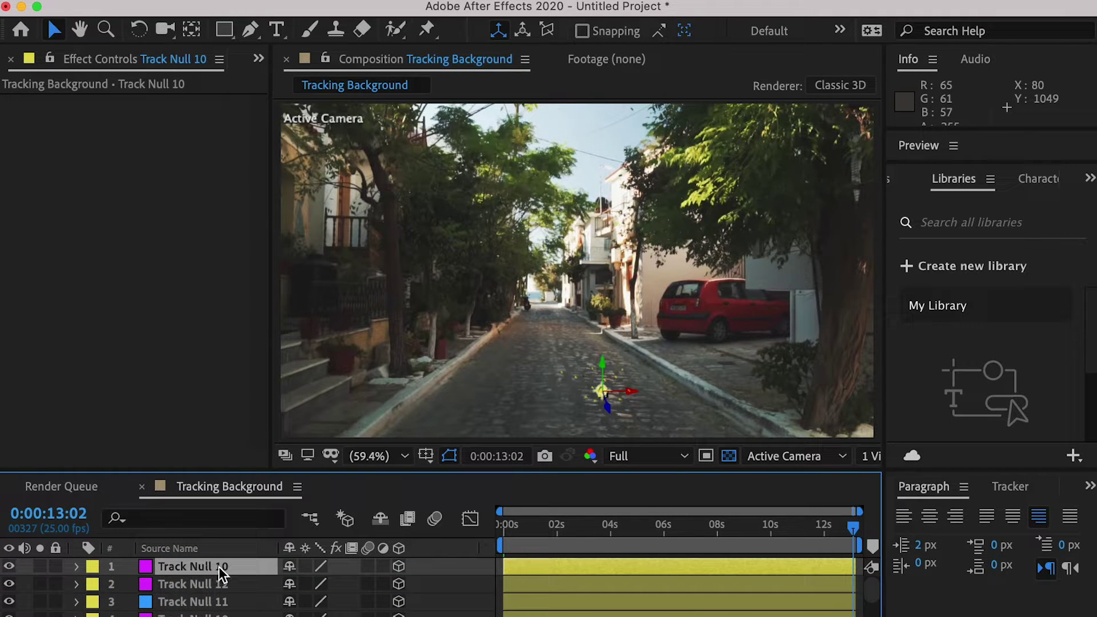
key(Return)
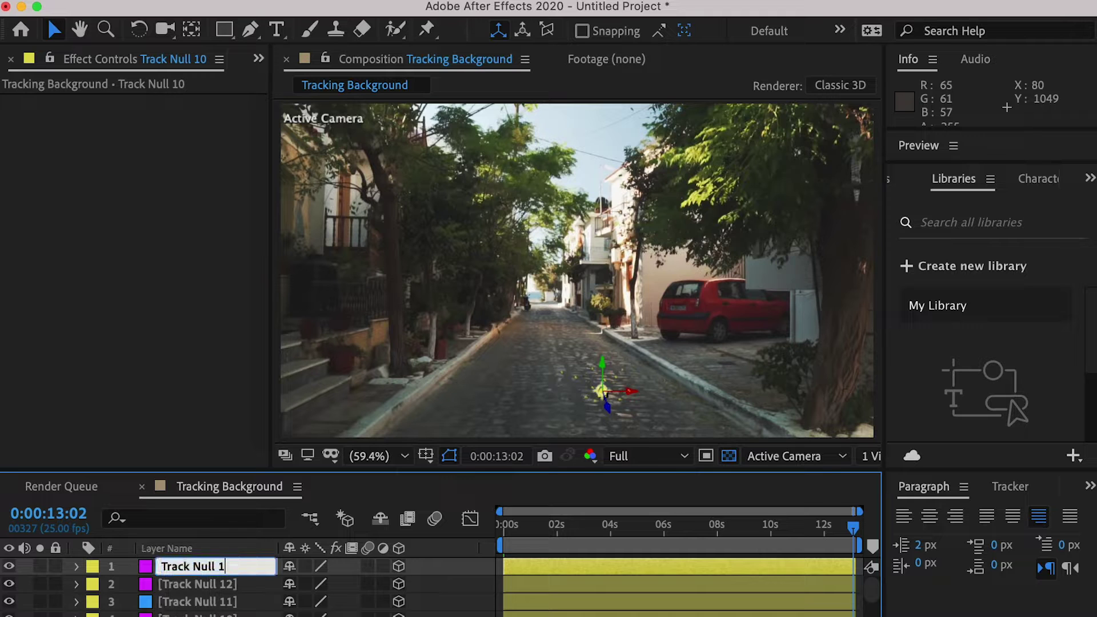
click(224, 585)
click(223, 570)
Raise Track Null 13 vertically above the road to a Y position of about -722 and label it Orange.
drag(602, 367, 615, 124)
click(92, 567)
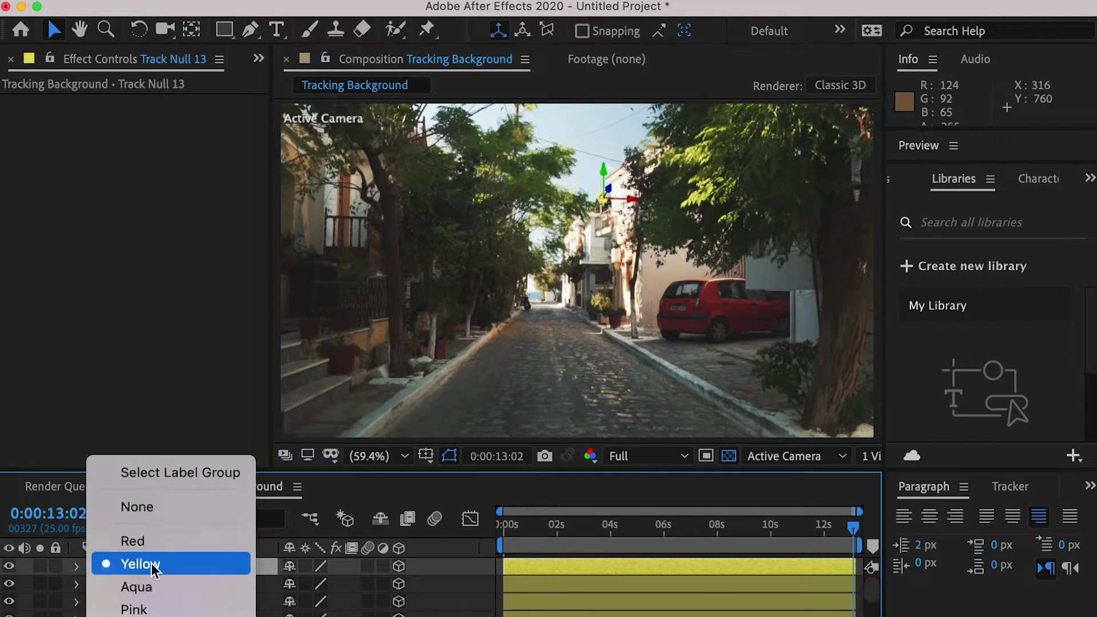
click(137, 616)
drag(604, 168, 619, 1)
Select Track Null 13 and the yellow nulls and check how they sit on the road at the start of the footage.
key(Home)
scroll(196, 589, down, 5)
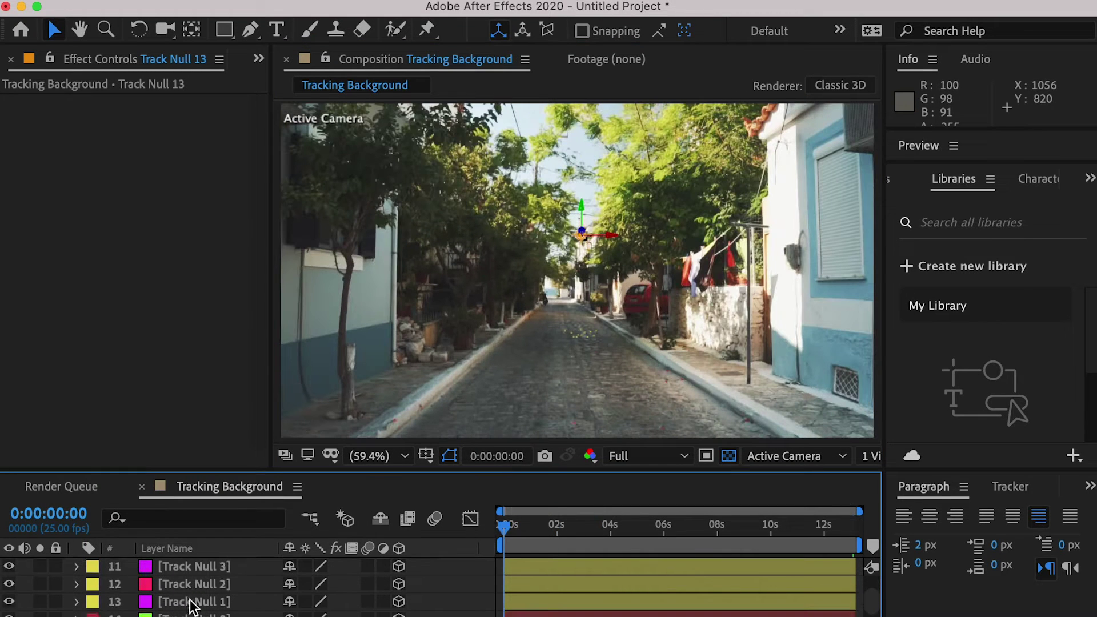
shift+click(196, 602)
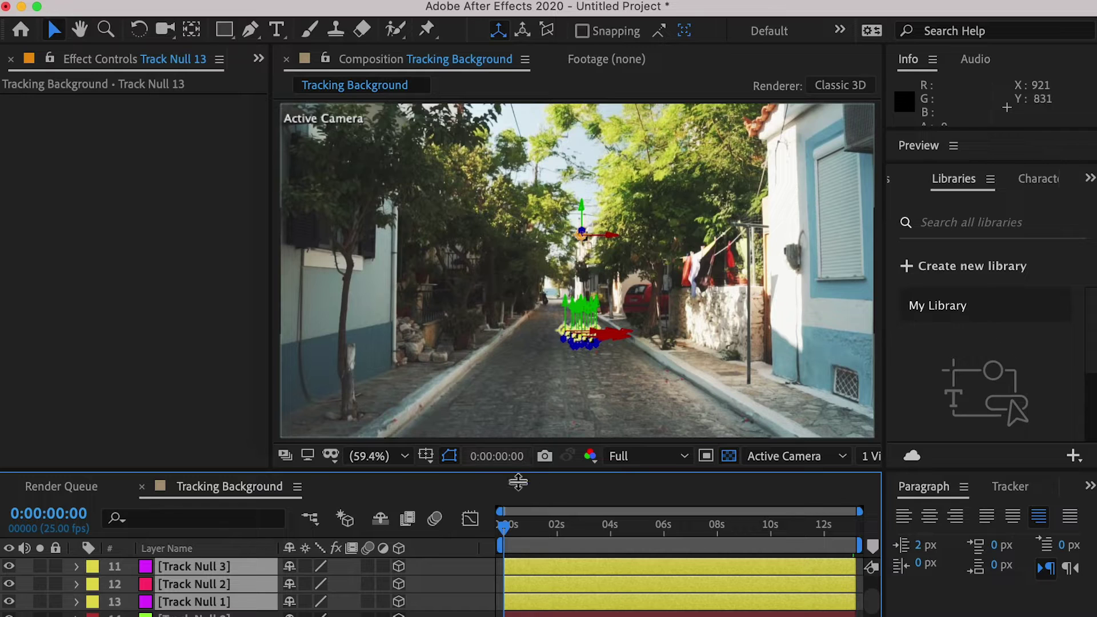
drag(509, 526, 369, 518)
scroll(461, 560, down, 1)
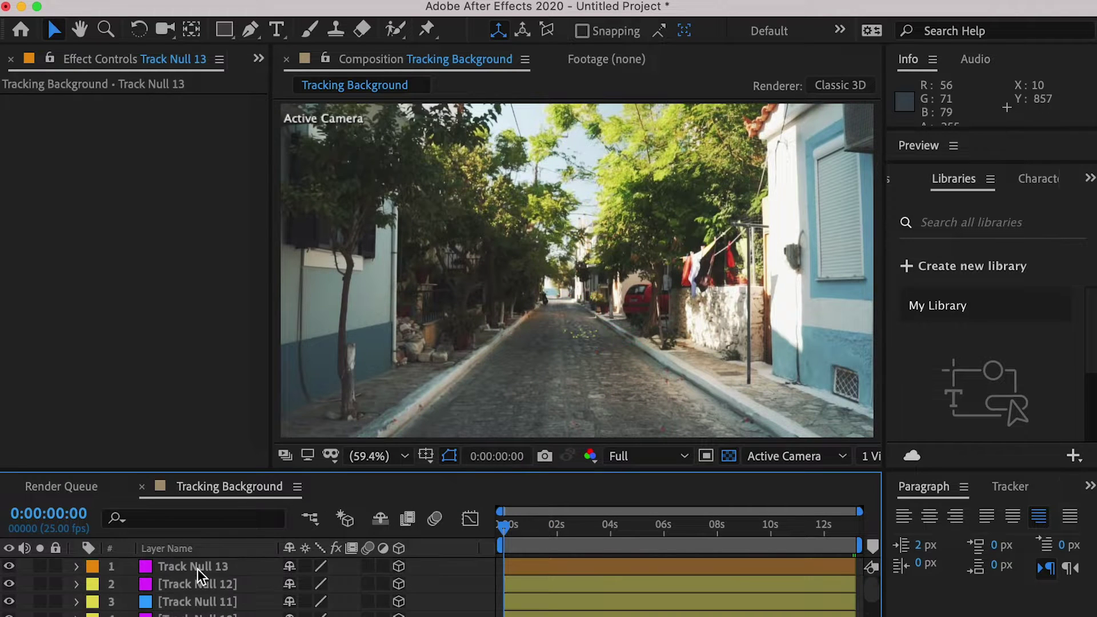
Select all the null layers and enable Position and Scale keyframes on them at 0:00:00:00.
click(197, 569)
scroll(191, 589, down, 10)
shift+click(195, 583)
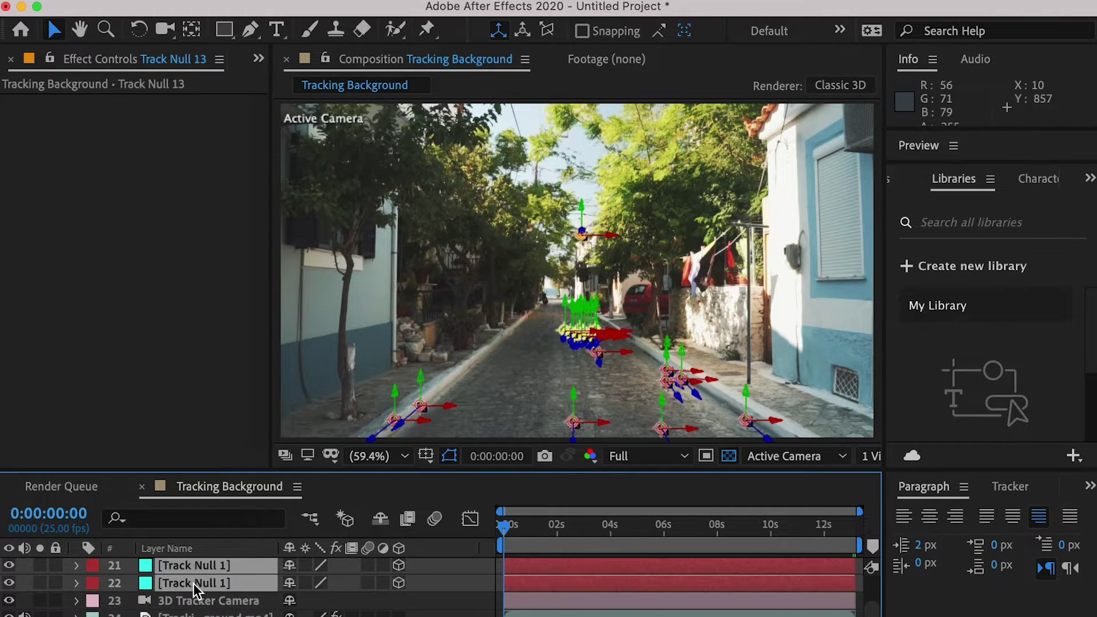
key(grave)
key(p)
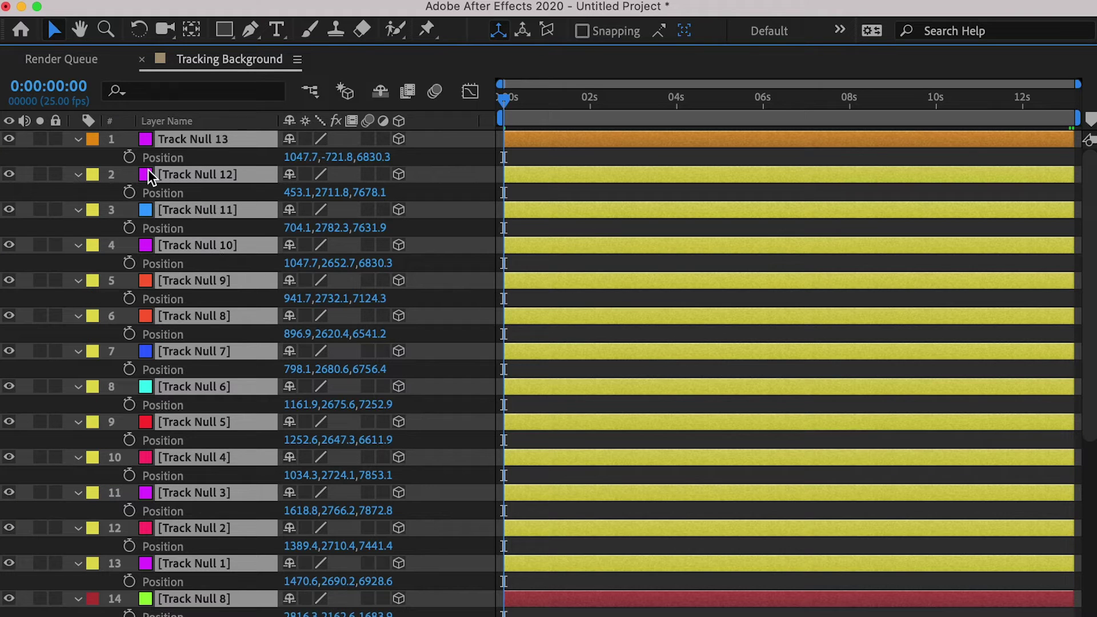
click(129, 157)
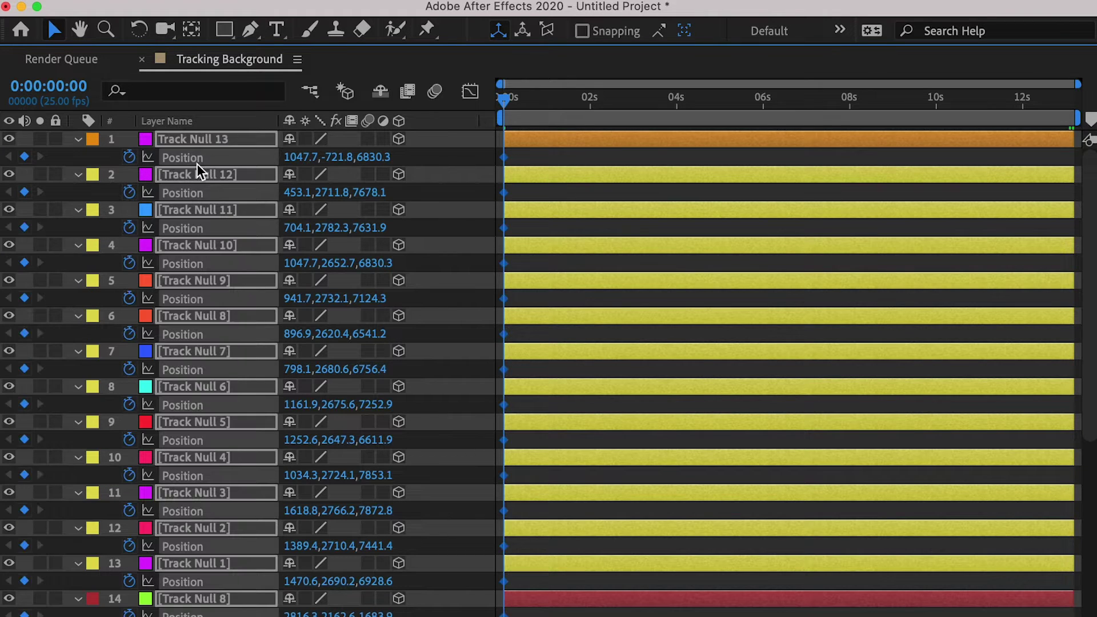
key(s)
click(129, 158)
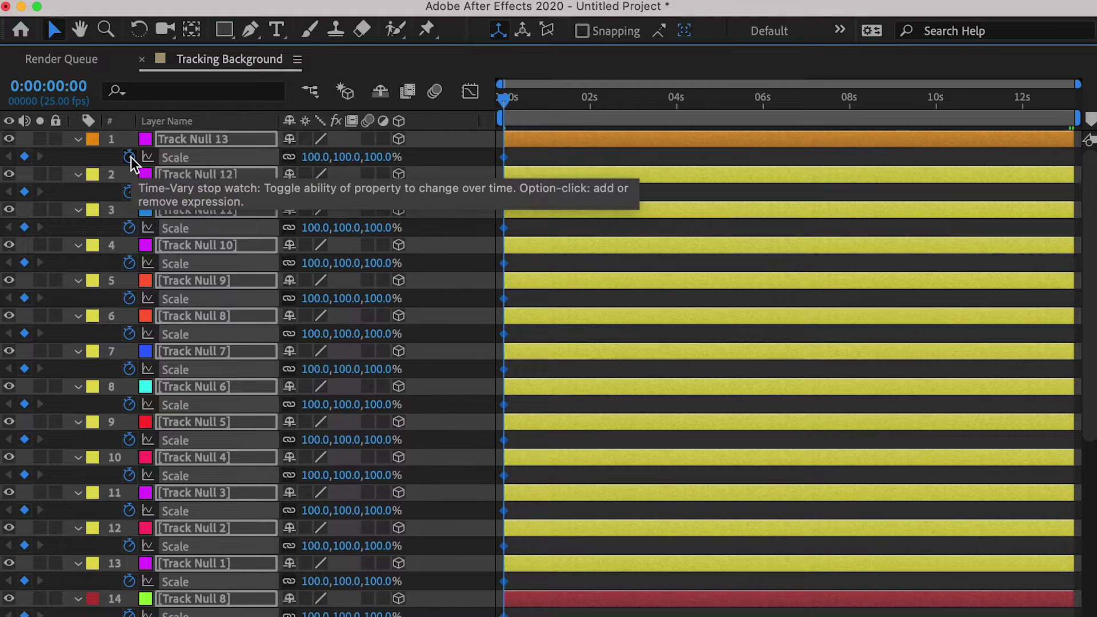
At 0:00:13:04, add Scale and Position keyframes to all the null layers.
drag(654, 103, 1073, 101)
key(grave)
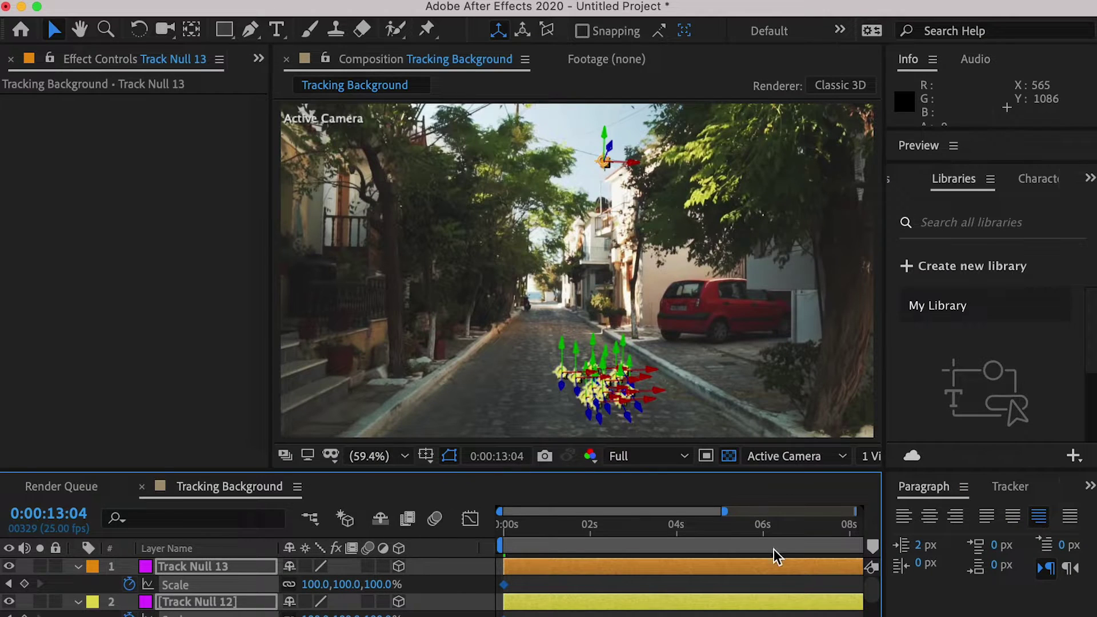
key(grave)
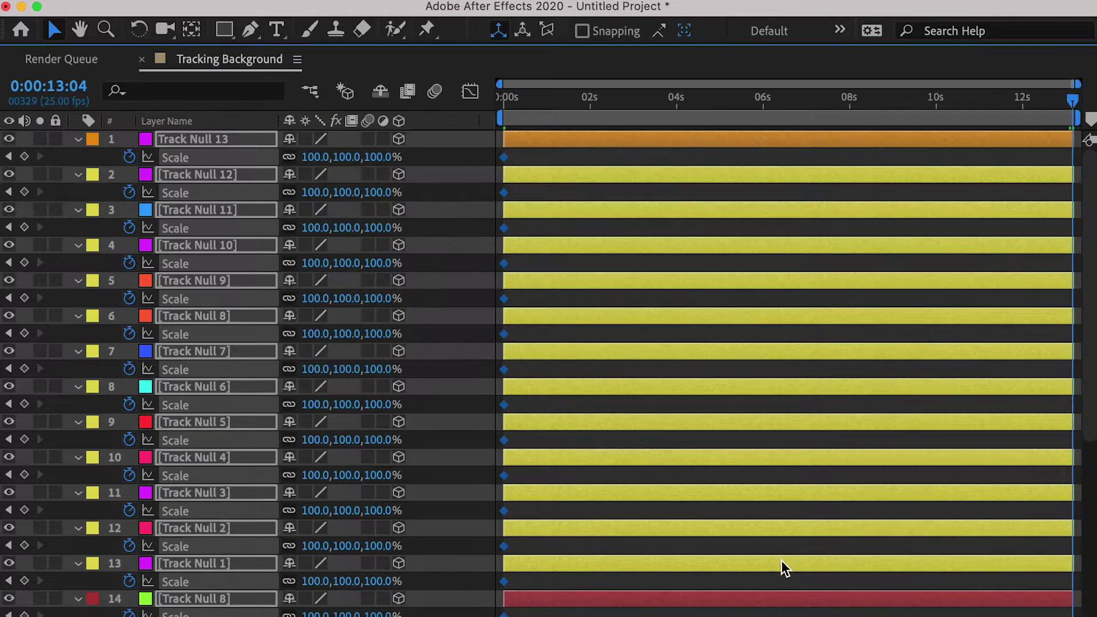
click(24, 156)
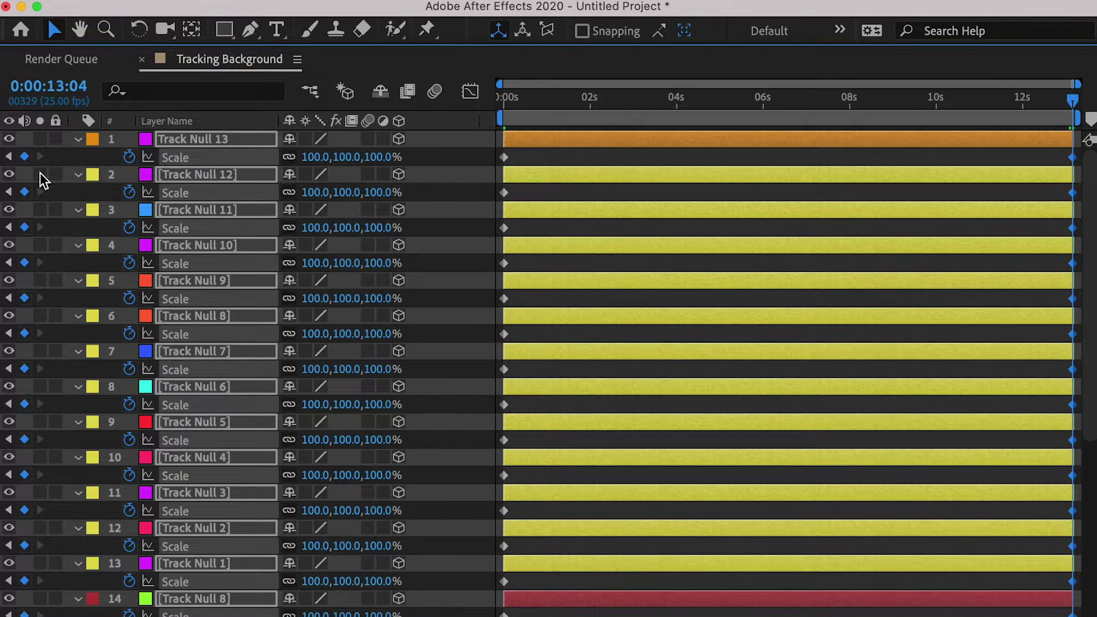
key(p)
click(24, 156)
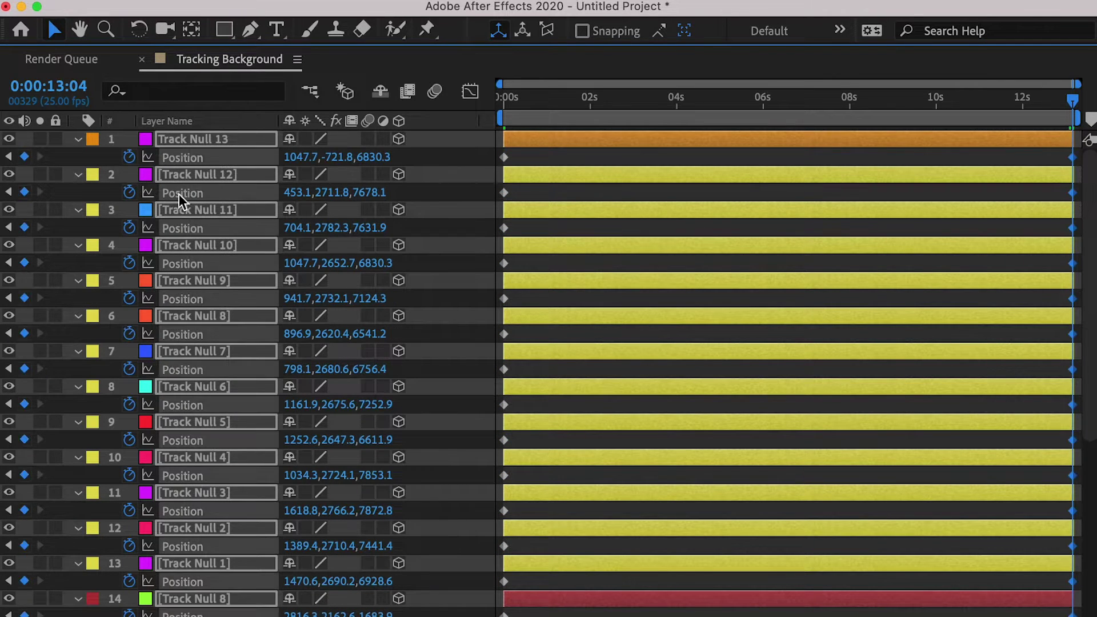
Enable Zoom and Focus Distance keyframes on the 3D Tracker Camera at 0:00:13:04.
scroll(247, 343, down, 5)
click(188, 605)
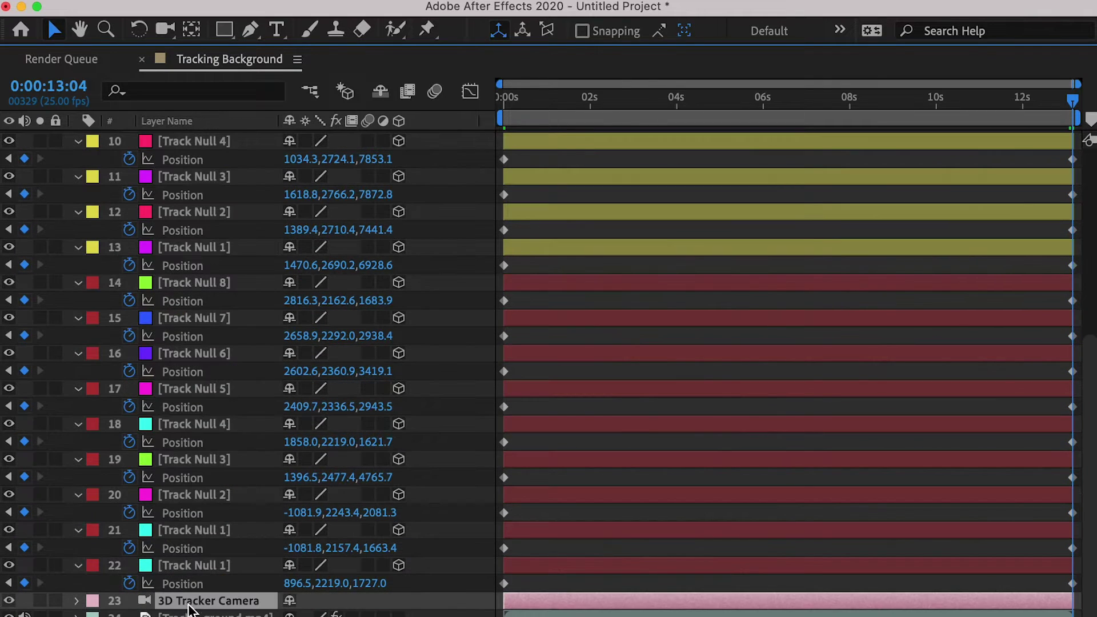
key(a)
key(a)
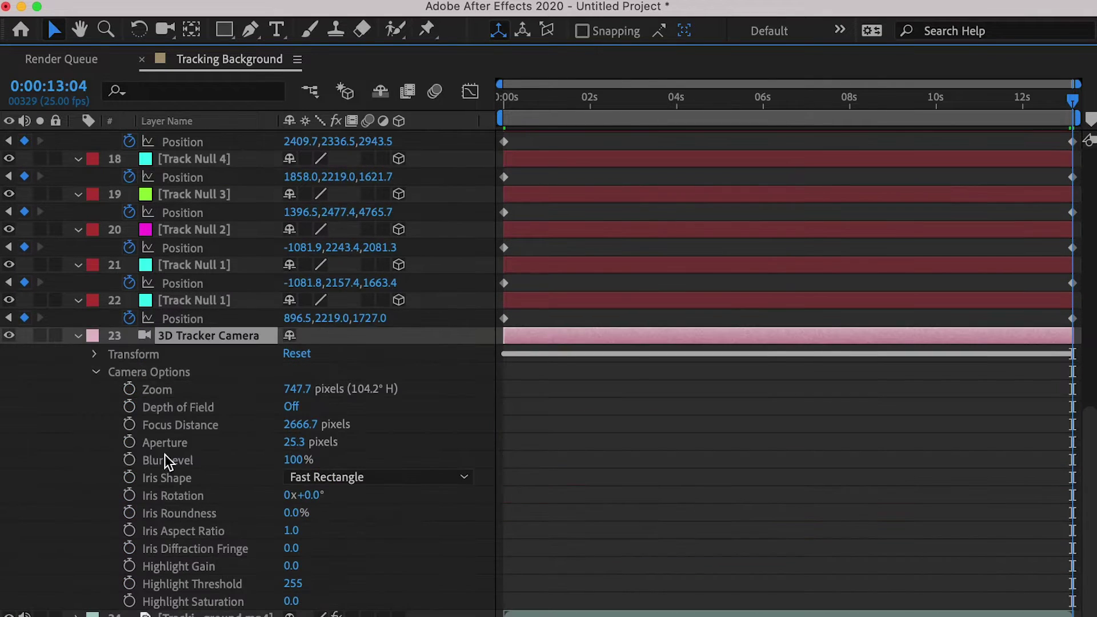
click(129, 391)
click(129, 424)
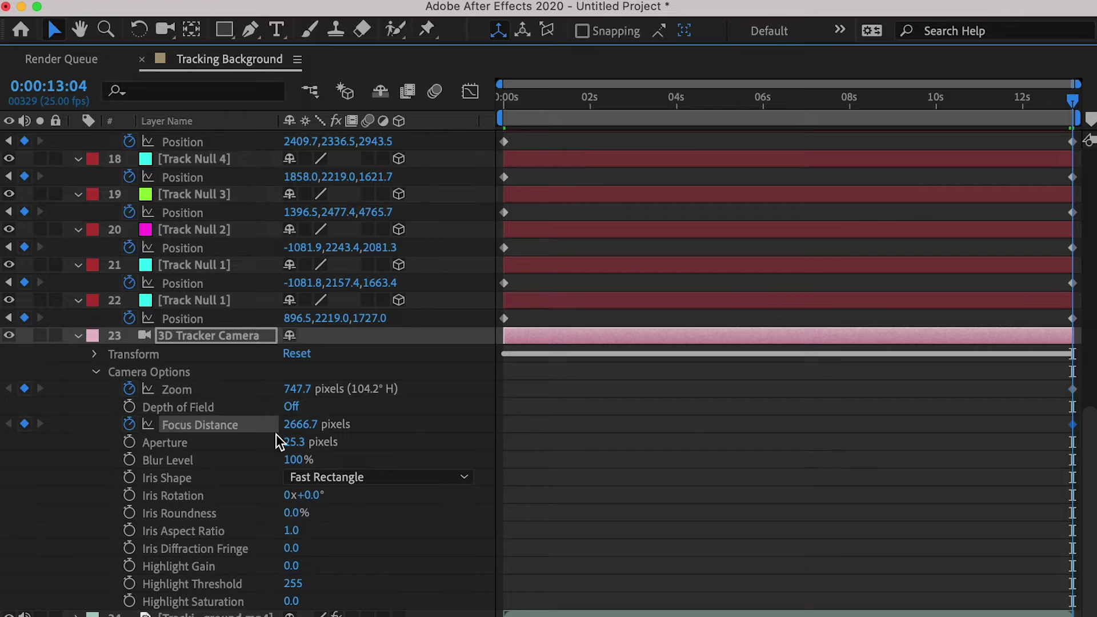
Add Zoom and Focus Distance keyframes to the 3D Tracker Camera at 0:00:00:00.
click(8, 318)
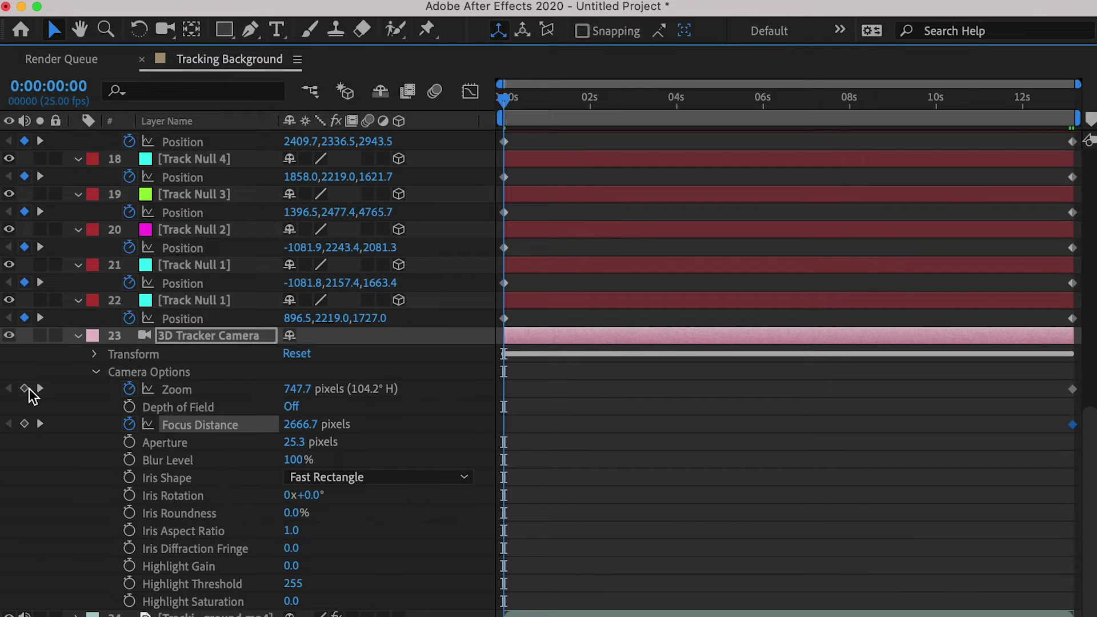
click(25, 389)
click(25, 424)
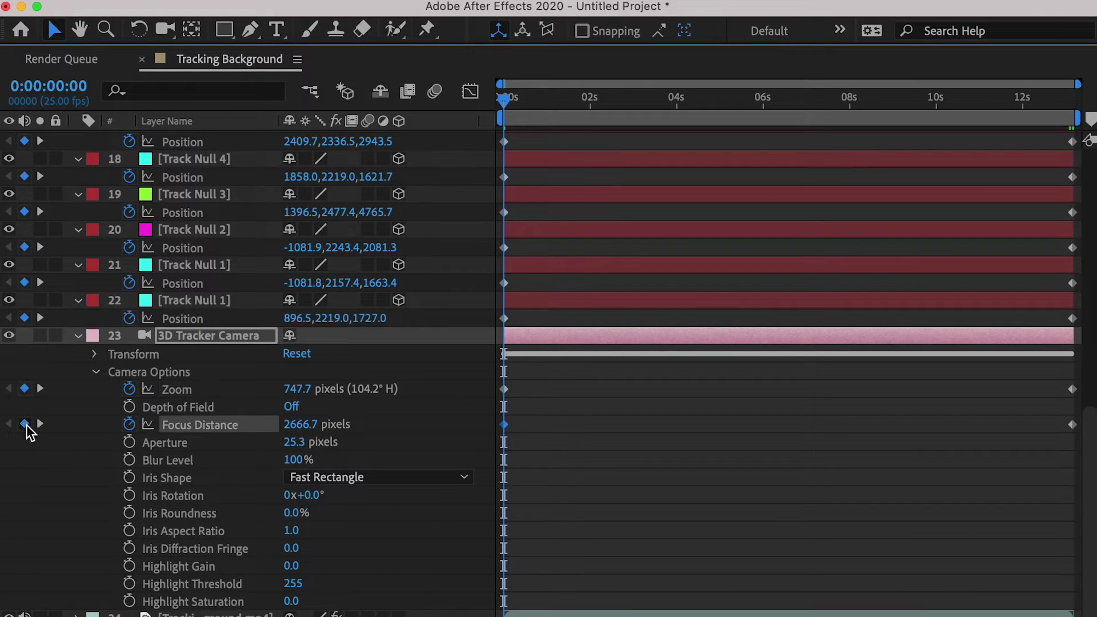
Save the project as Matchmove-Step1.aep in the 02Demo folder.
click(615, 455)
click(173, 8)
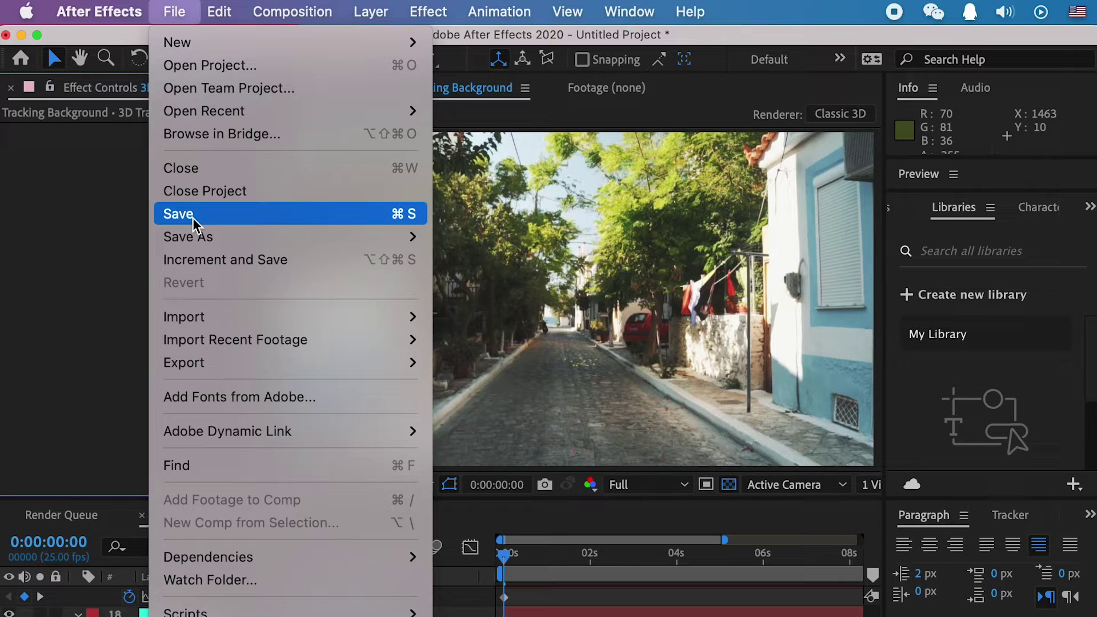
click(193, 218)
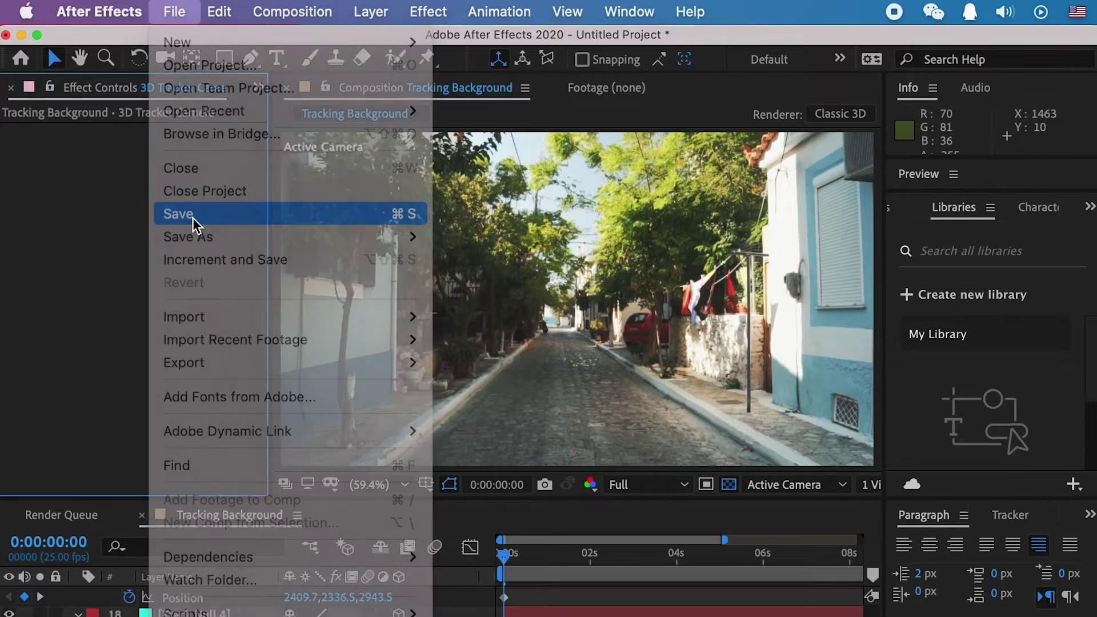
click(178, 214)
text(Matchmove-)
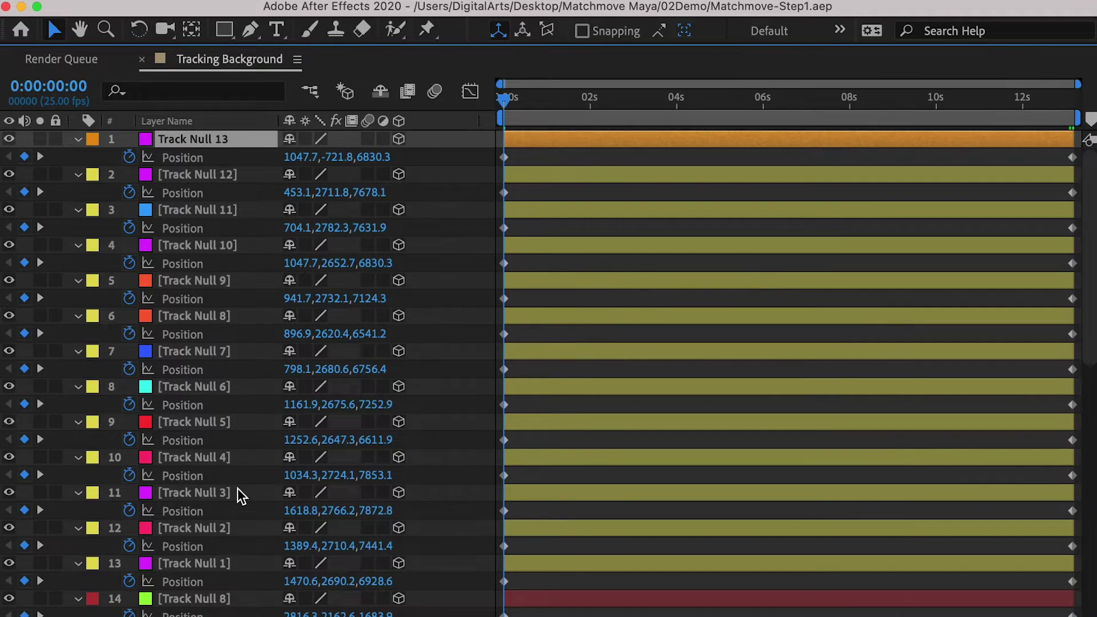
Collapse the properties of all layers and select the 3D Tracker Camera with every track null, excluding the footage layer.
scroll(229, 515, down, 10)
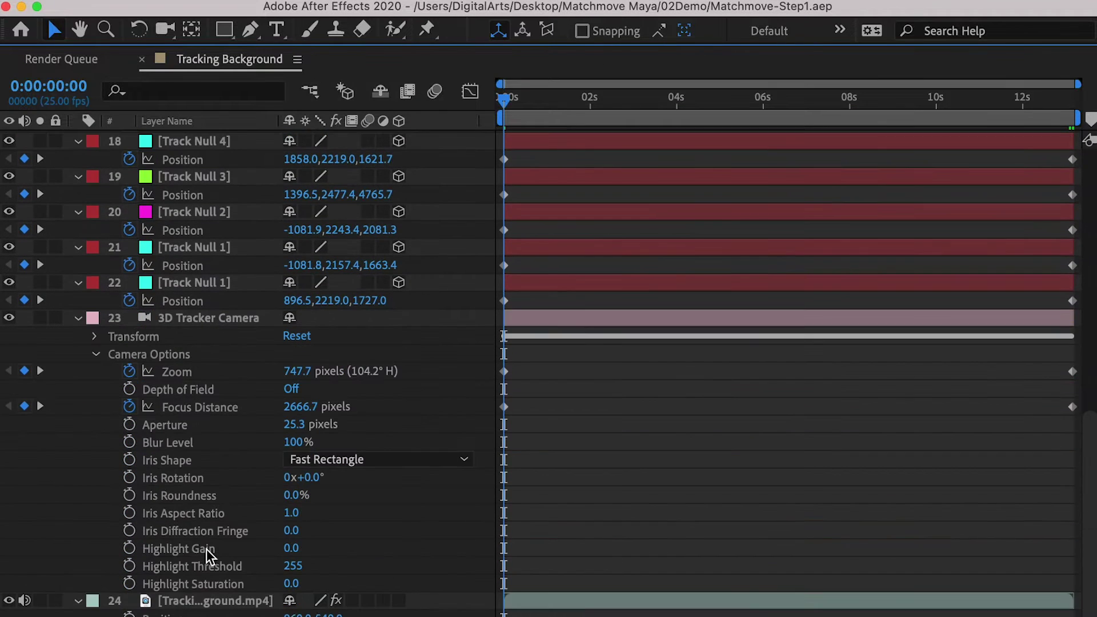
shift+click(183, 604)
key(u)
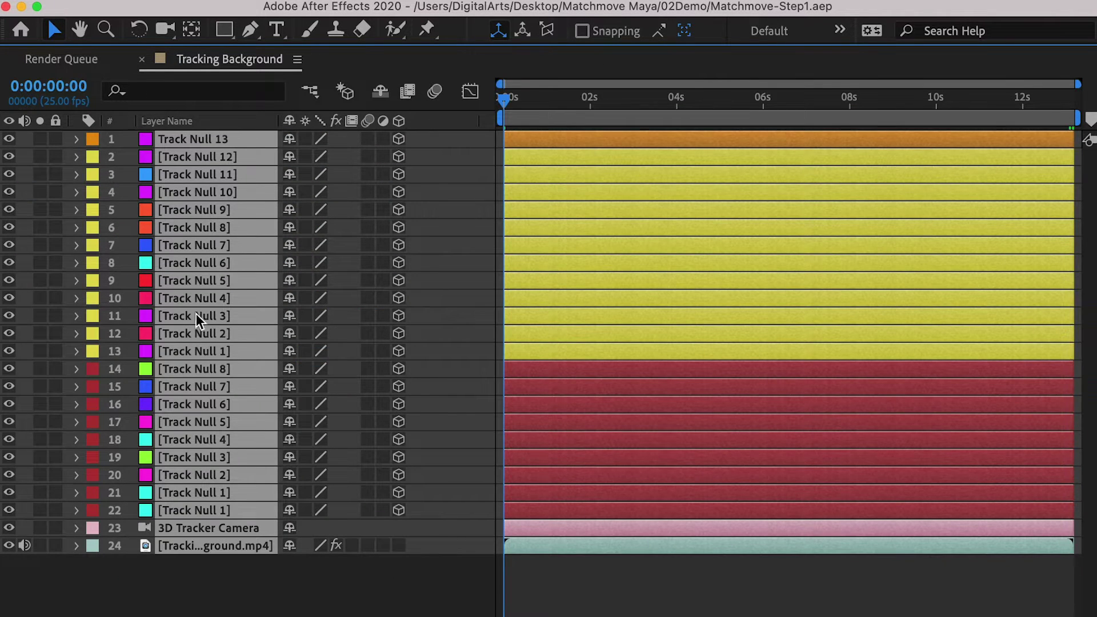
click(180, 533)
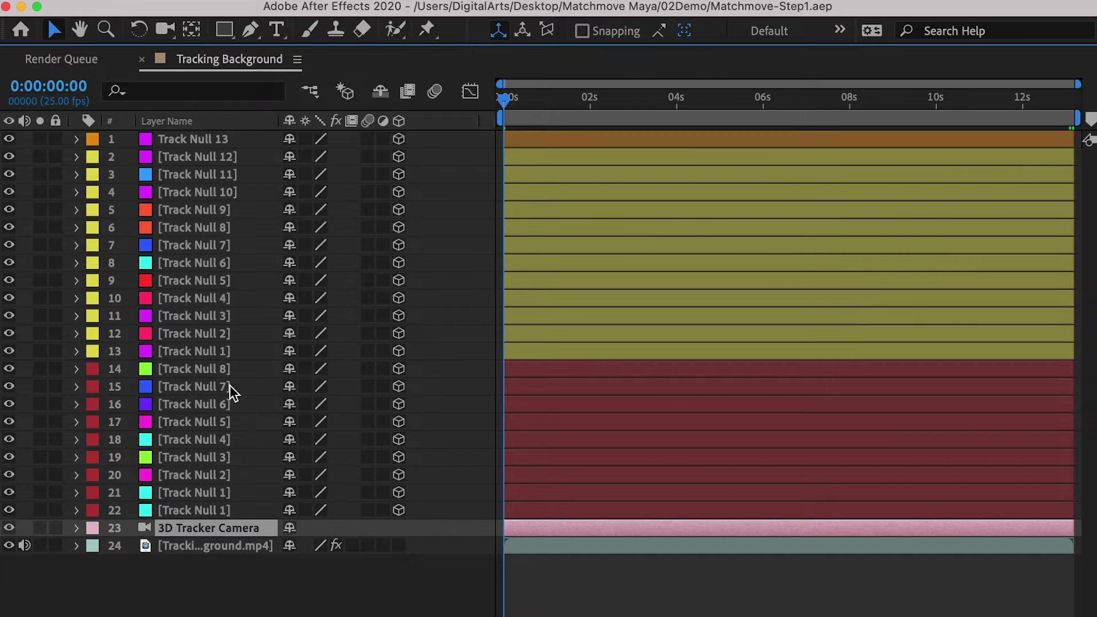
shift+click(173, 137)
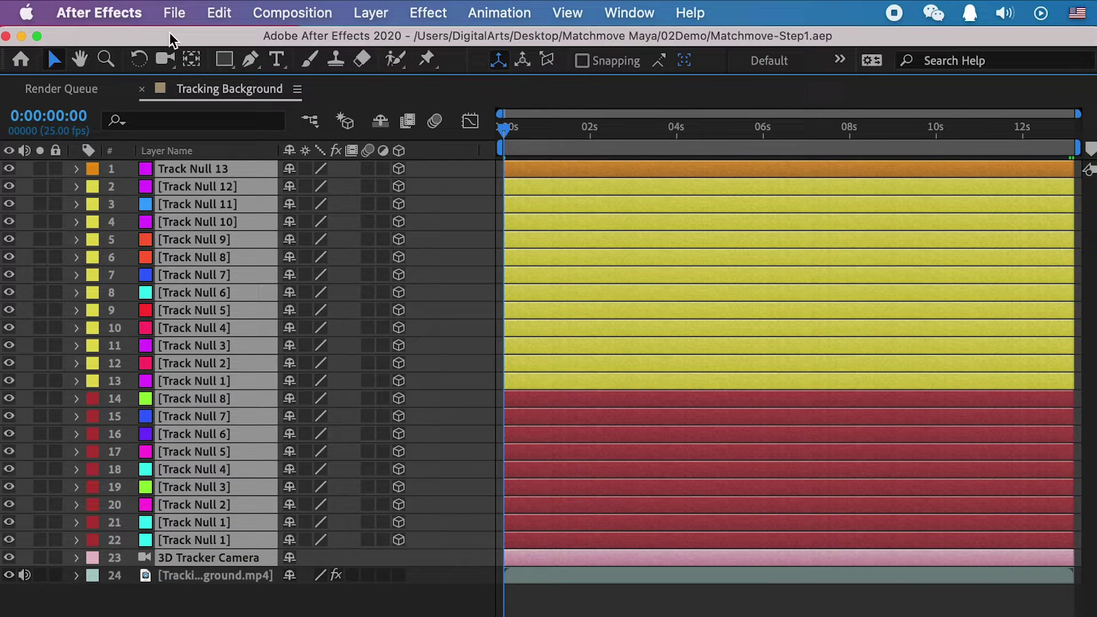
Run the AE3DExport.jsx script from the 01FilesForStudents folder.
click(174, 0)
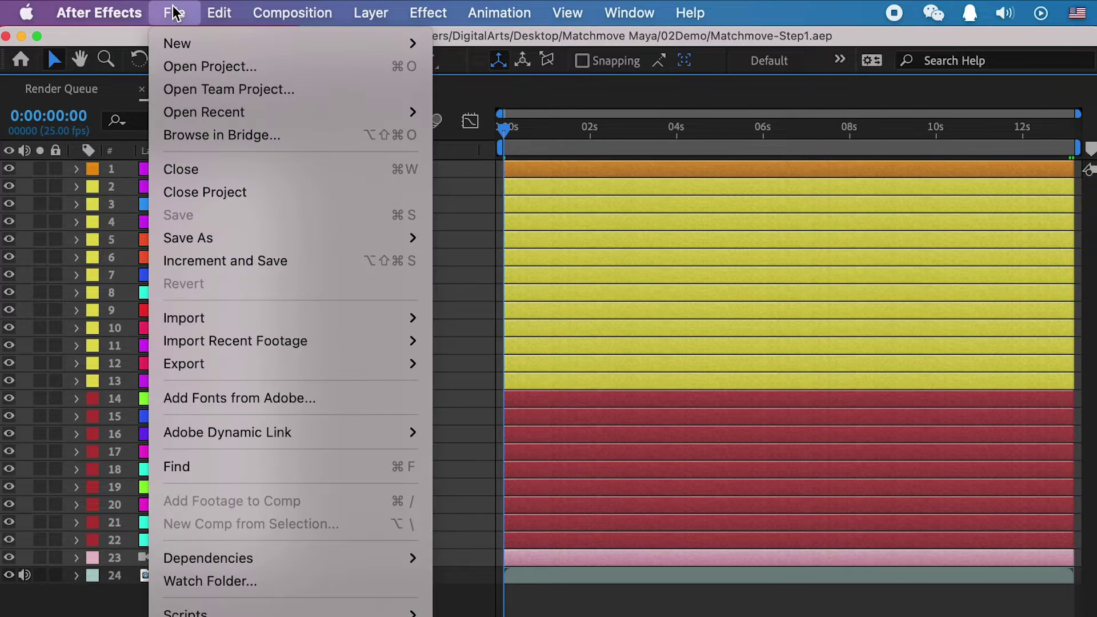
mouse_move(314, 583)
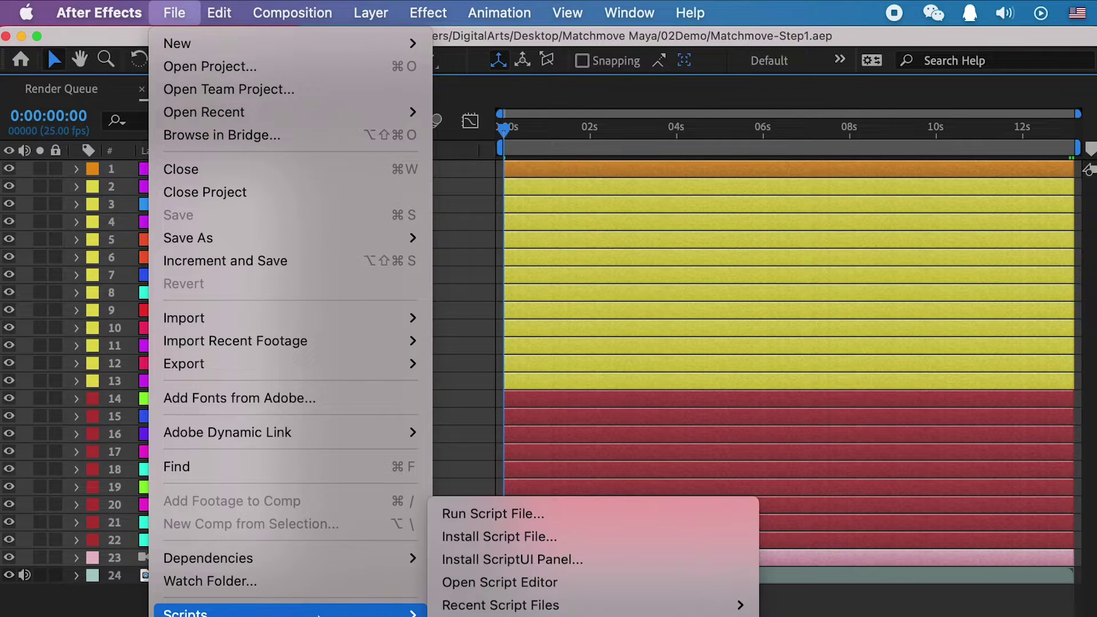
click(489, 514)
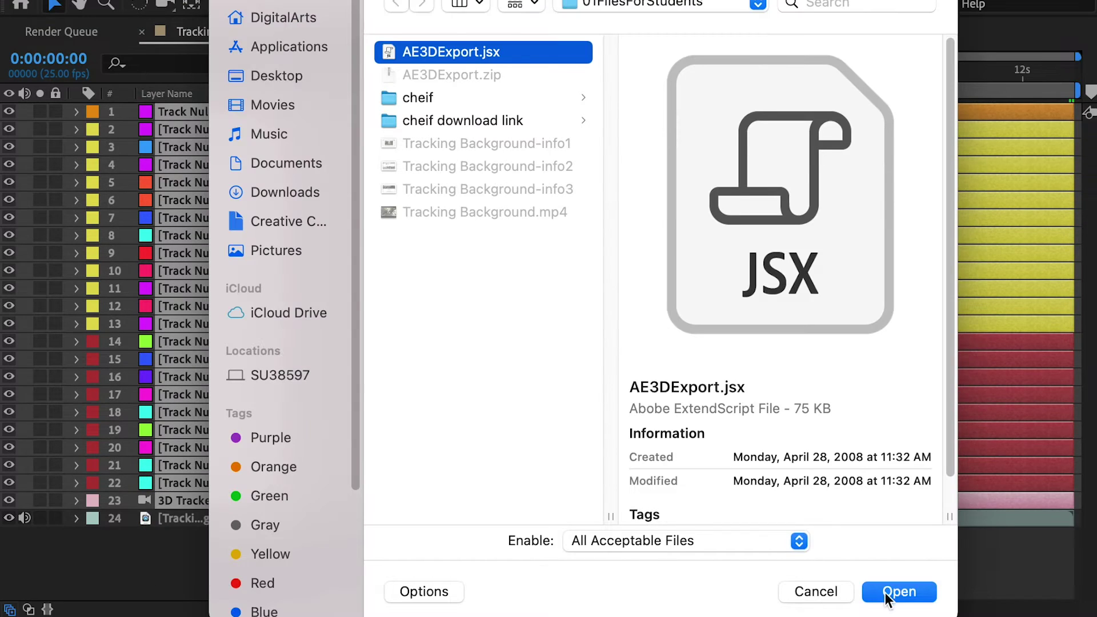
click(886, 594)
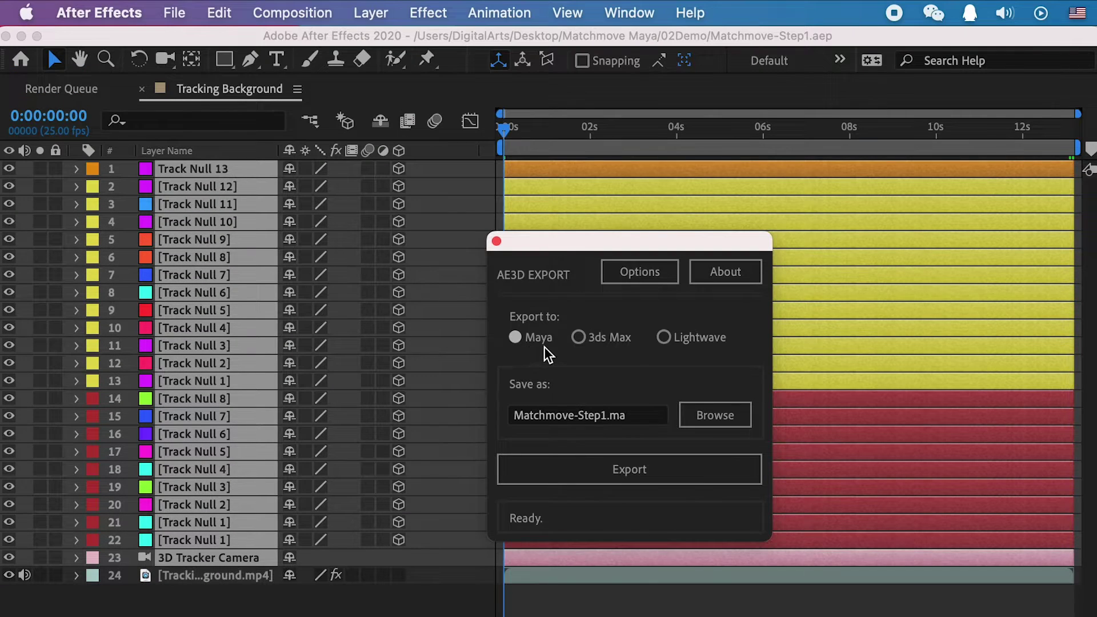
Export the selected camera and nulls to Maya format under the file name Matchmove-Step2.ma.
click(604, 420)
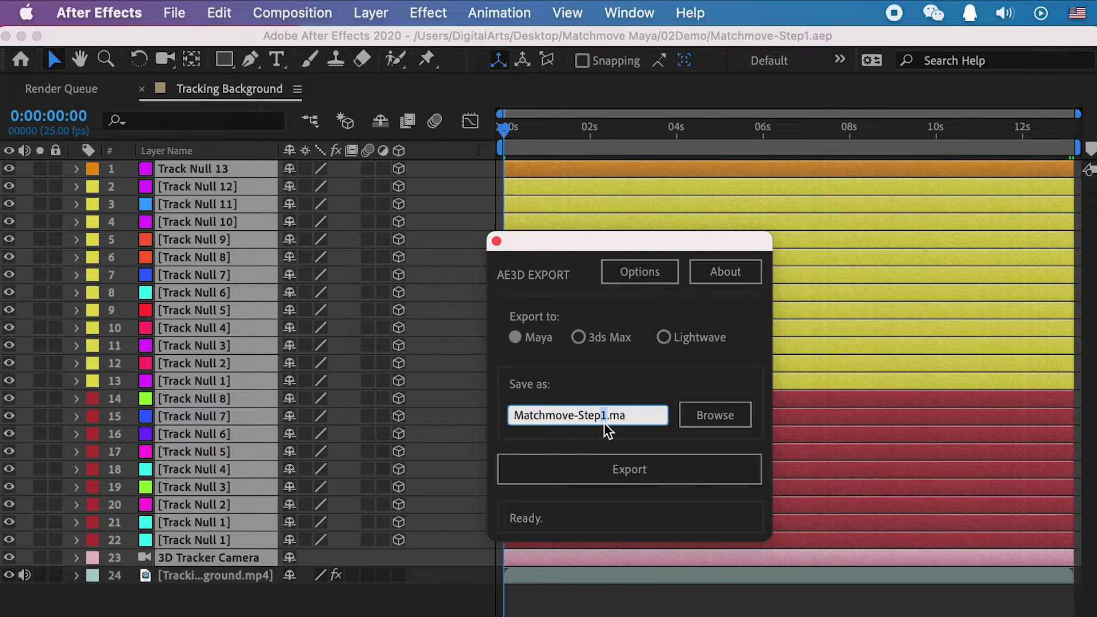
text(2)
click(710, 428)
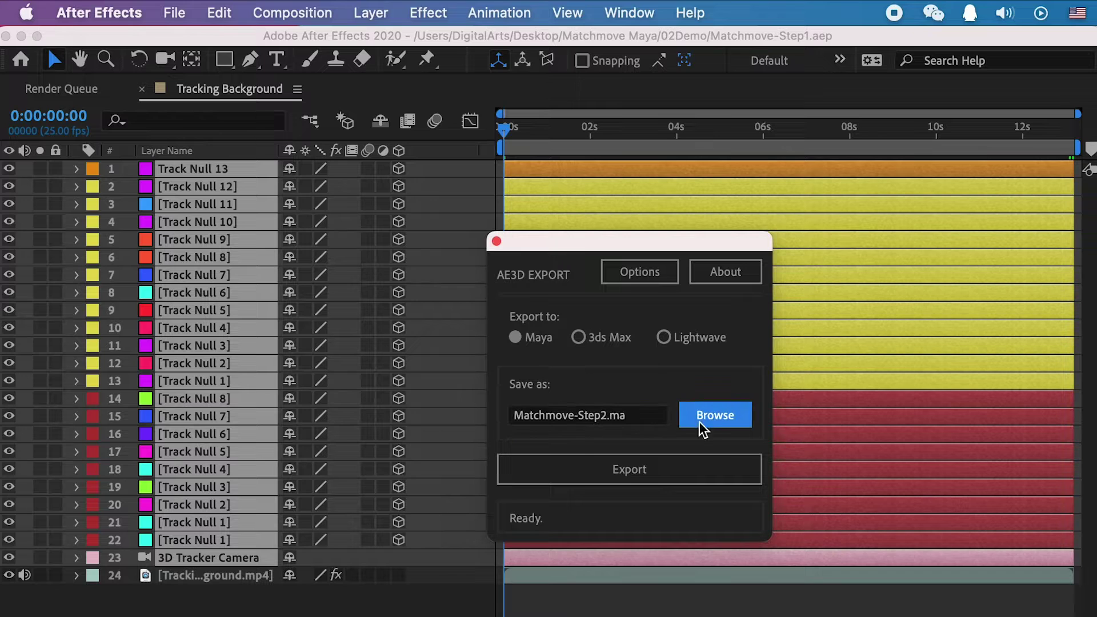
click(640, 419)
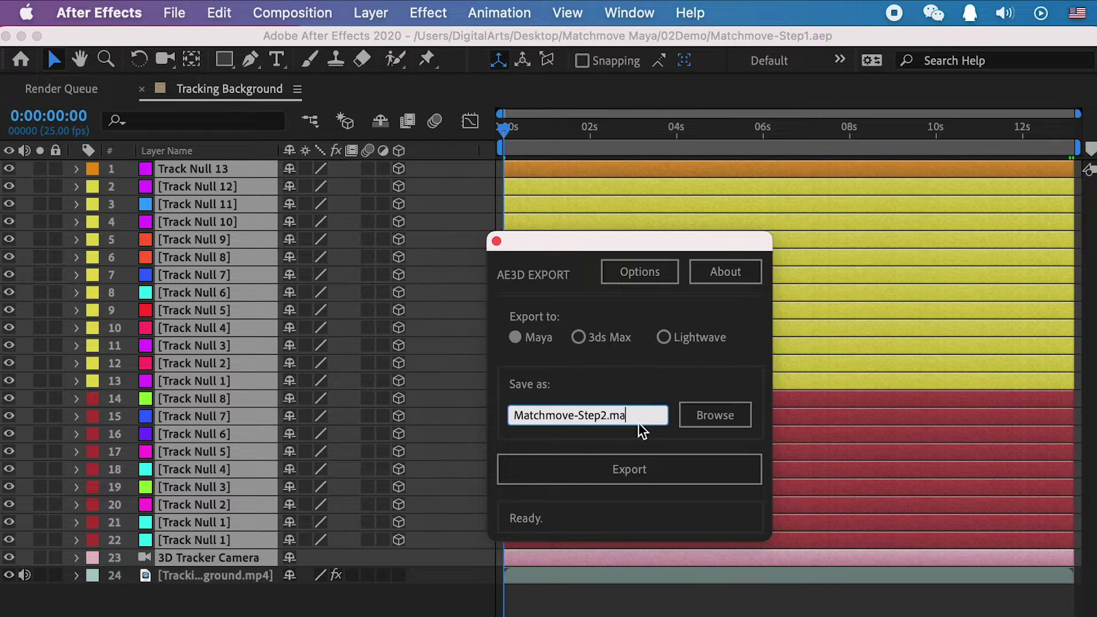
click(654, 272)
drag(720, 356, 840, 229)
click(733, 225)
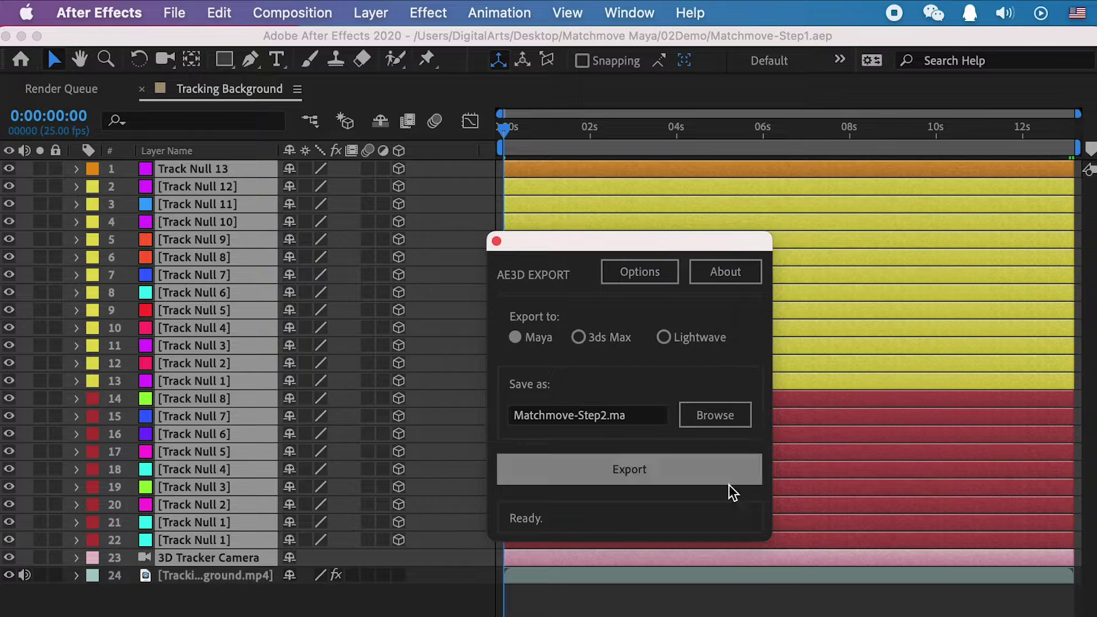
click(613, 472)
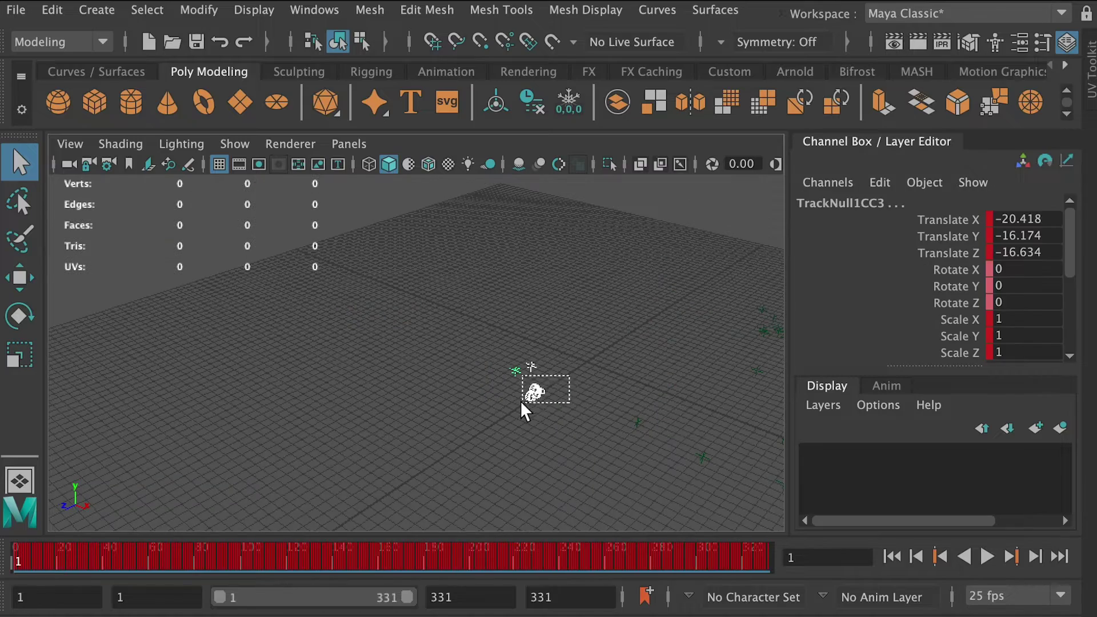
In the exported scene in Maya, group all the track nulls from TrackNull1CC2 to TrackNull13CC23.
click(543, 387)
key(f)
drag(667, 409, 510, 350)
drag(318, 269, 759, 519)
drag(633, 384, 587, 321)
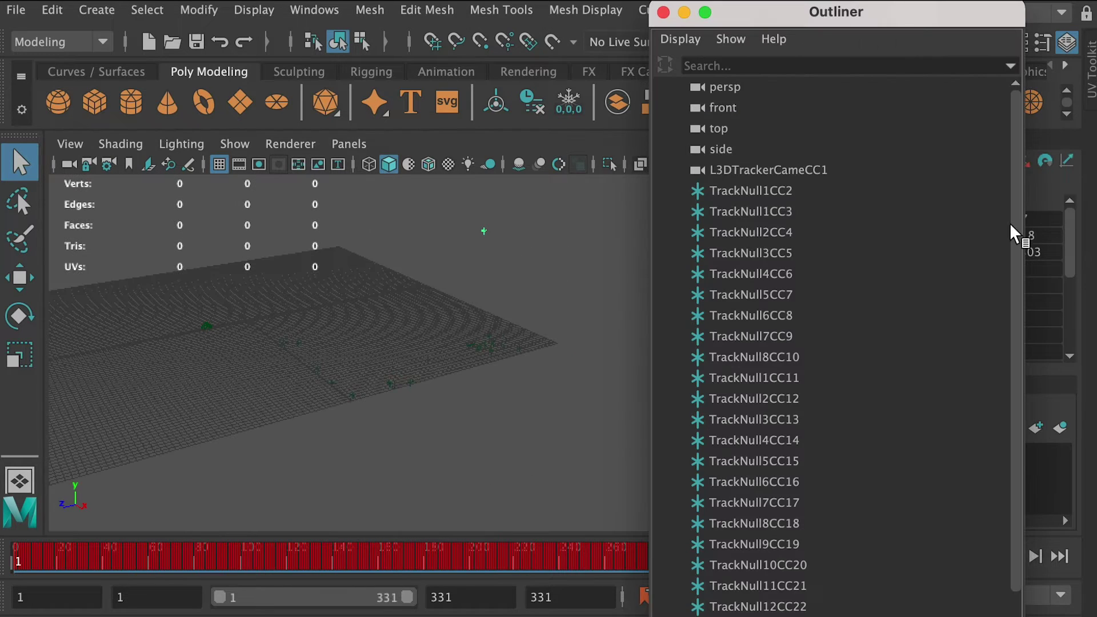
click(772, 197)
scroll(873, 449, down, 1)
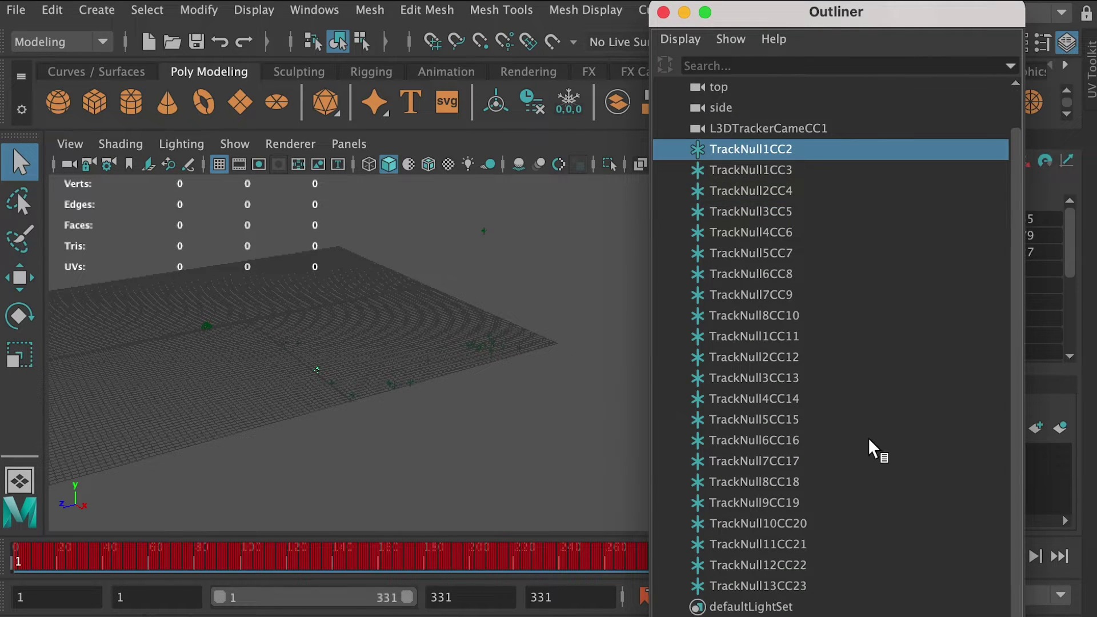
shift+click(791, 586)
scroll(808, 250, up, 1)
key(ctrl+g)
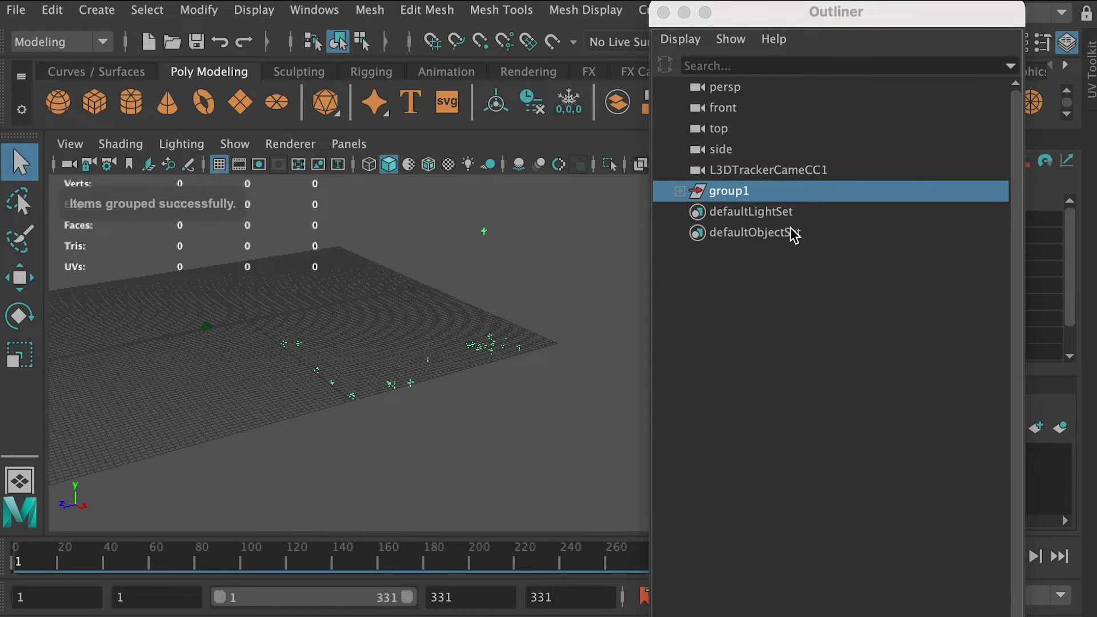
Rename the new group of track nulls TrackingMarkers.
double_click(740, 191)
text(TrackingMarkers)
key(Return)
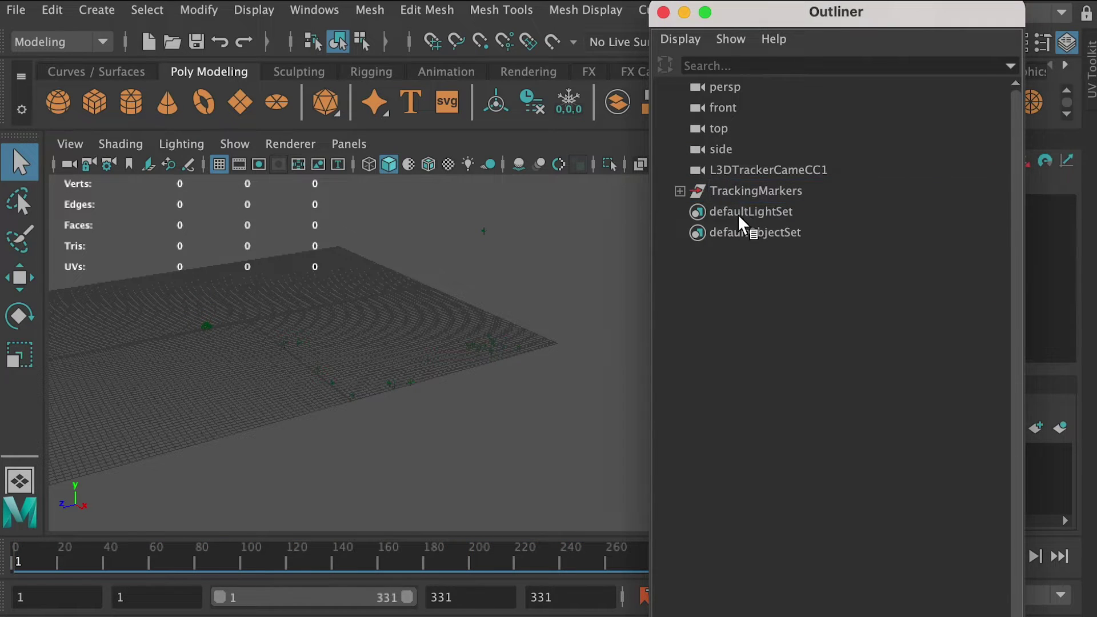
Group the L3DTrackerCameCC1 camera with TrackingMarkers and name the group Sc01.
click(758, 173)
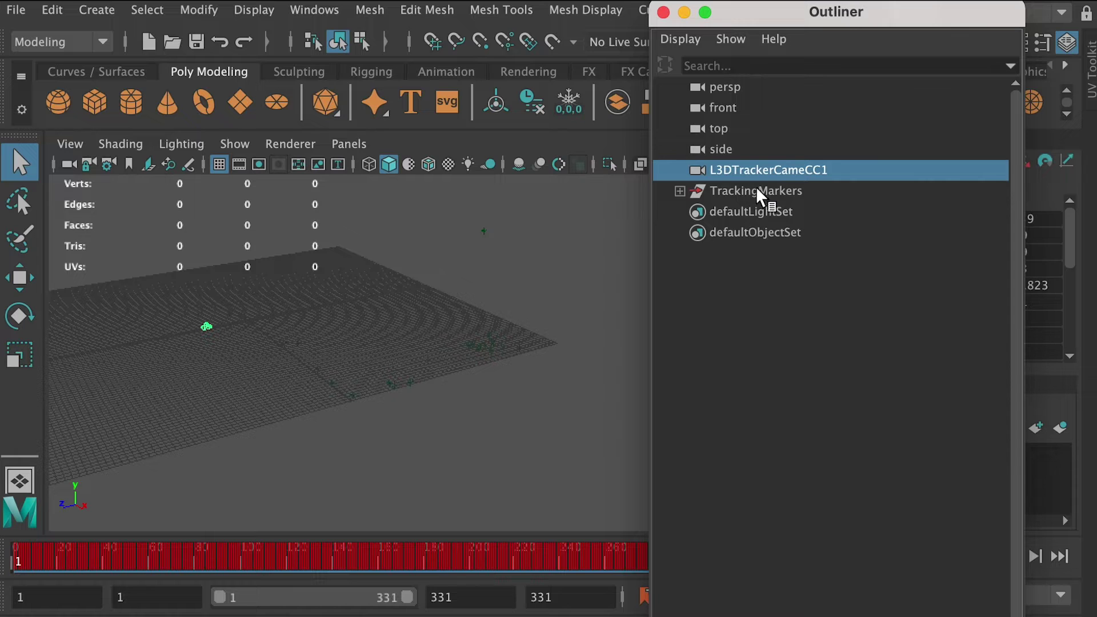
ctrl+click(759, 192)
key(ctrl+g)
double_click(734, 171)
text(Sc0)
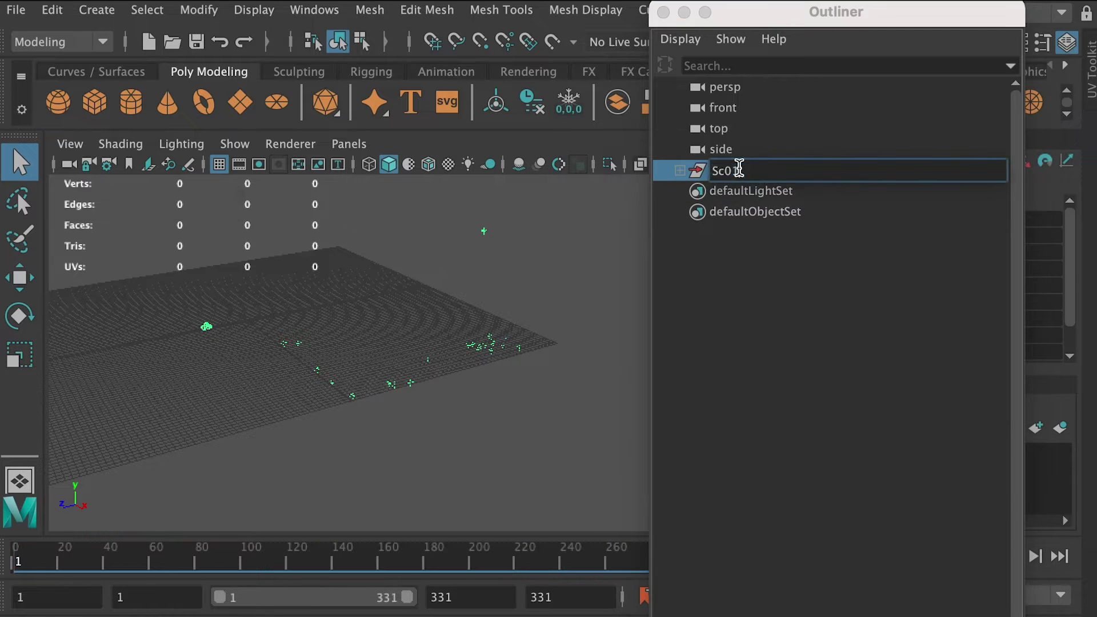
text(1)
key(Return)
Move the pivot of the Sc01 group into the cluster of road track nulls.
key(w)
alt+drag(264, 300, 234, 314)
key(d)
drag(144, 286, 423, 284)
drag(534, 203, 522, 274)
drag(526, 388, 466, 400)
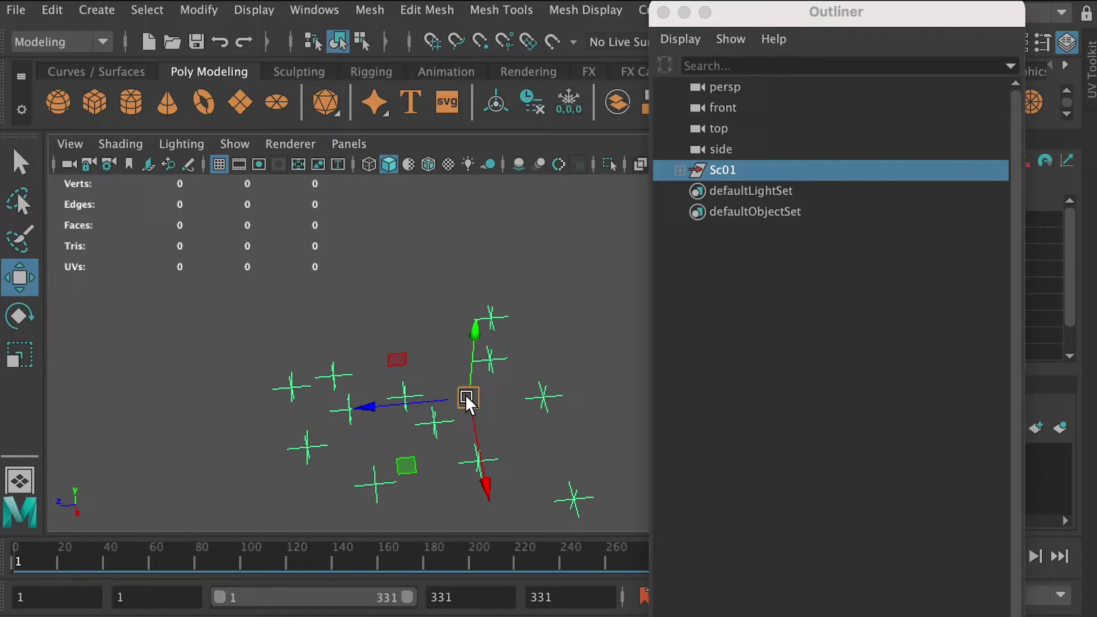
key(d)
Move the Sc01 group by its new pivot onto the grid centre, using grid snapping.
drag(466, 400, 173, 343)
key(f)
key(x)
drag(417, 404, 416, 264)
Set the persp camera's Far Clip Plane to 4000 and close its attributes.
key(a)
drag(439, 350, 328, 345)
click(696, 89)
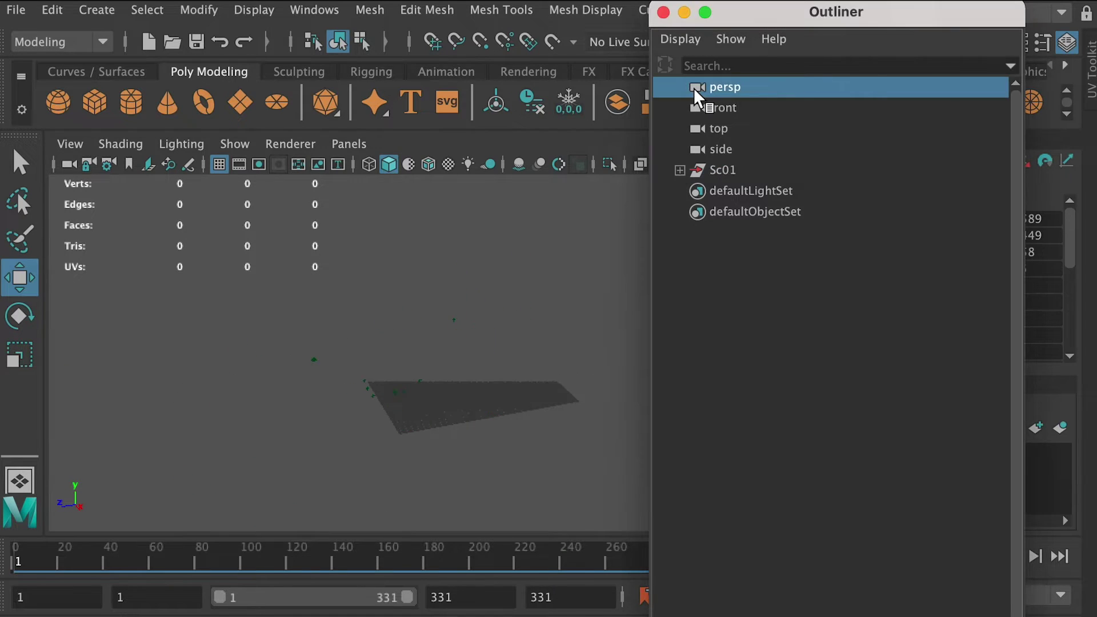
double_click(696, 90)
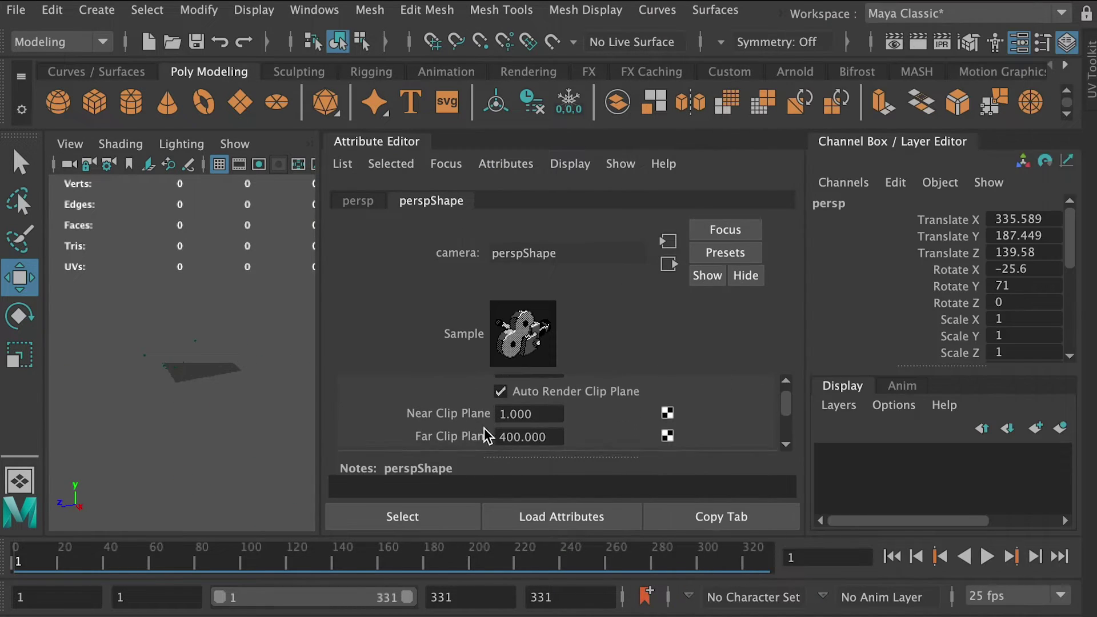
scroll(484, 436, down, 1)
click(498, 419)
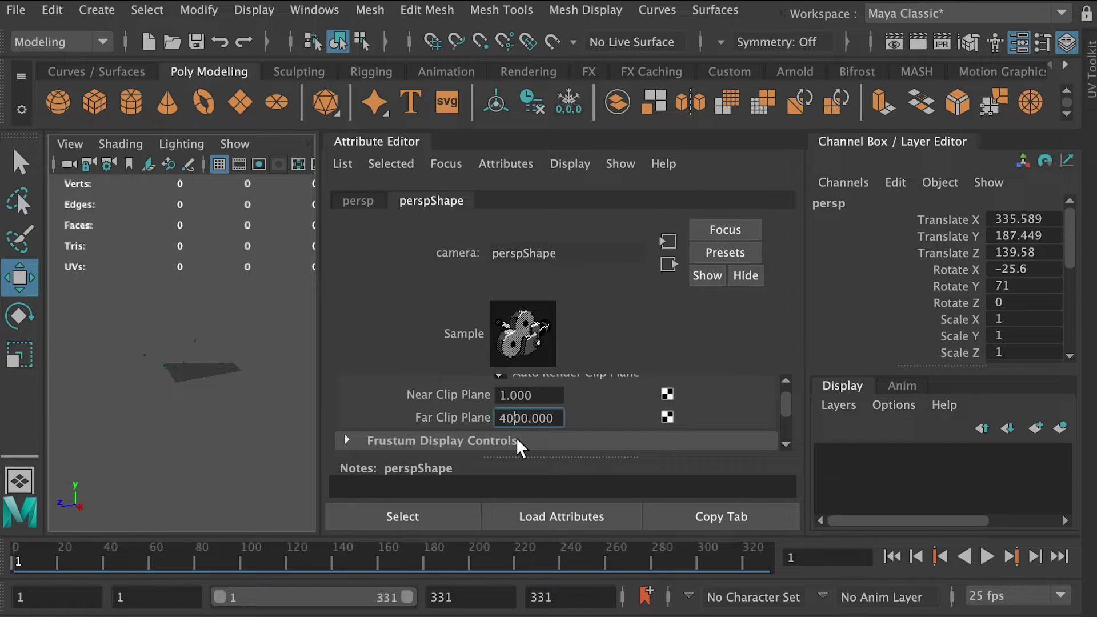
text(0)
key(Return)
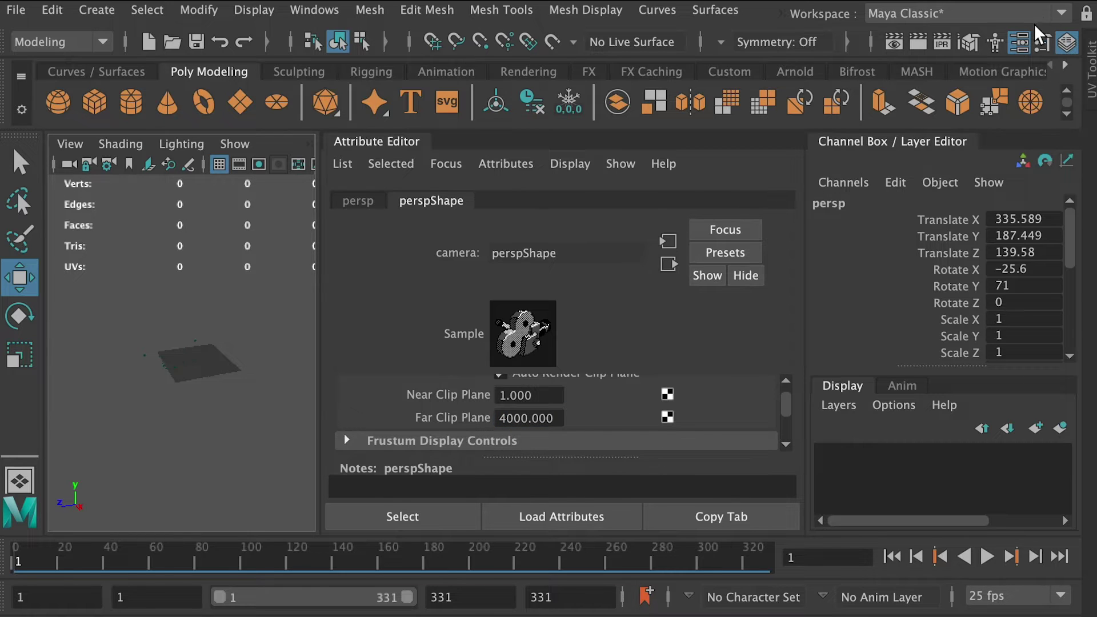
click(1017, 46)
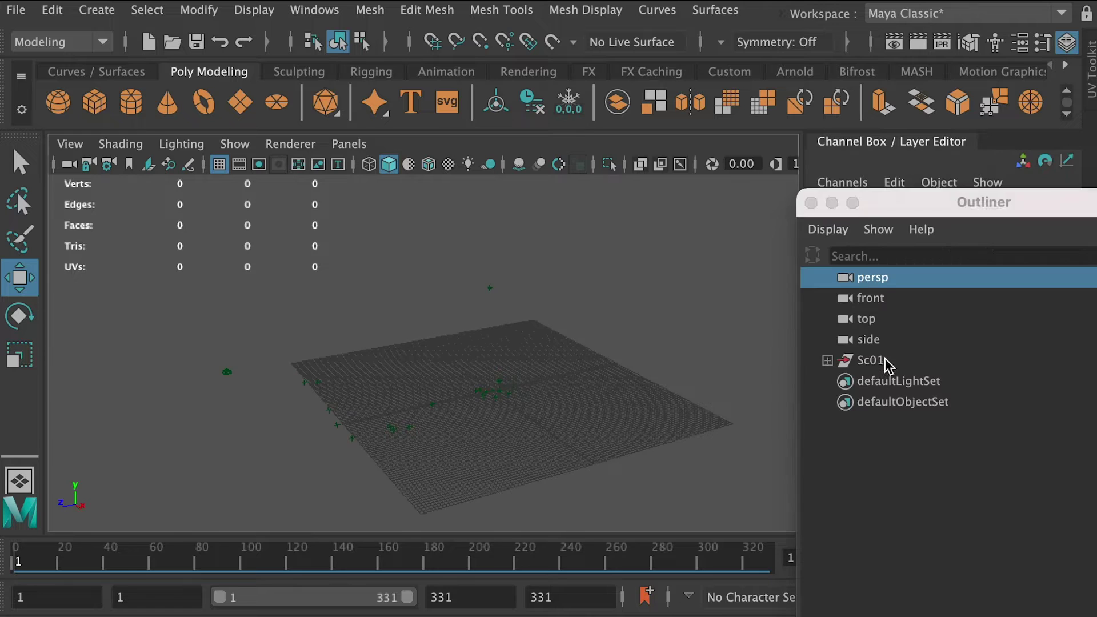
Rotate the Sc01 group slightly about its X axis so the ground track nulls lie level with the grid.
click(886, 362)
alt+drag(627, 351, 574, 308)
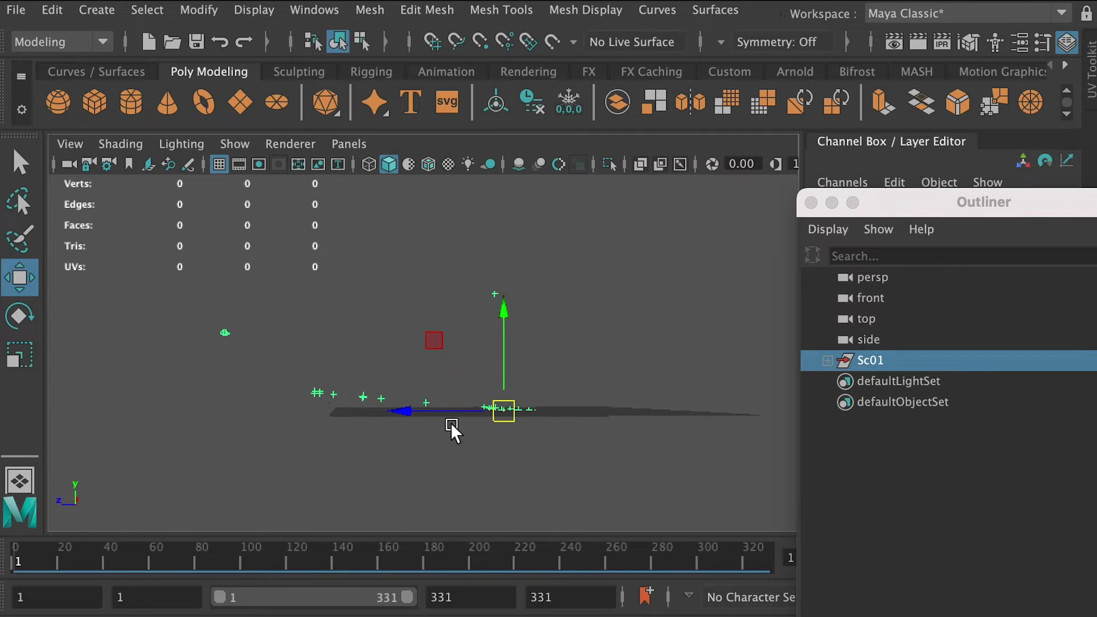
key(e)
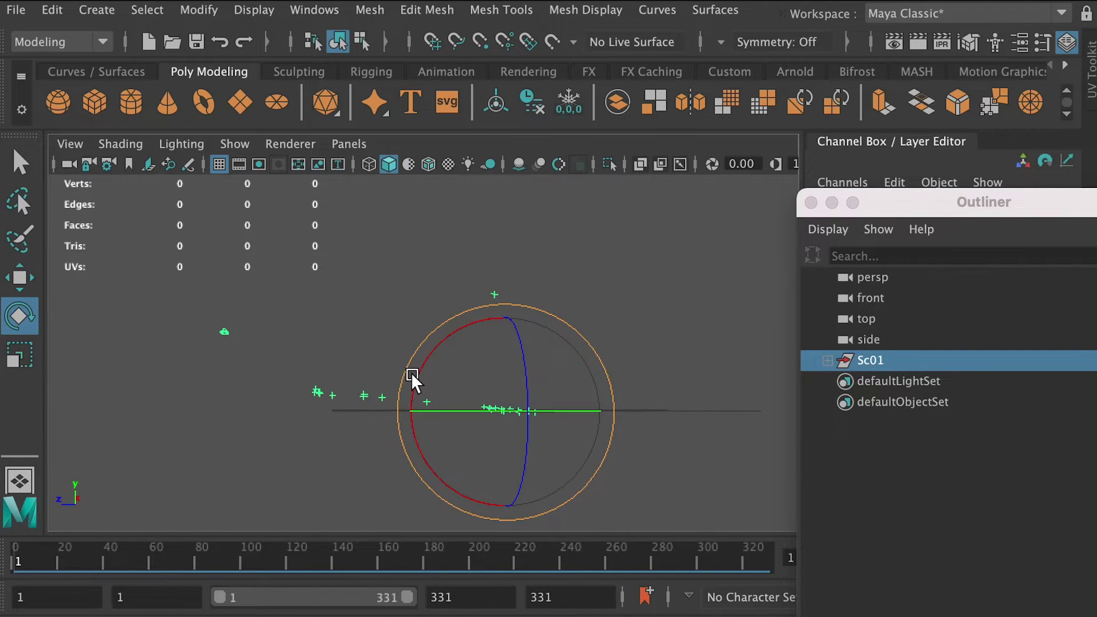
drag(441, 340, 436, 344)
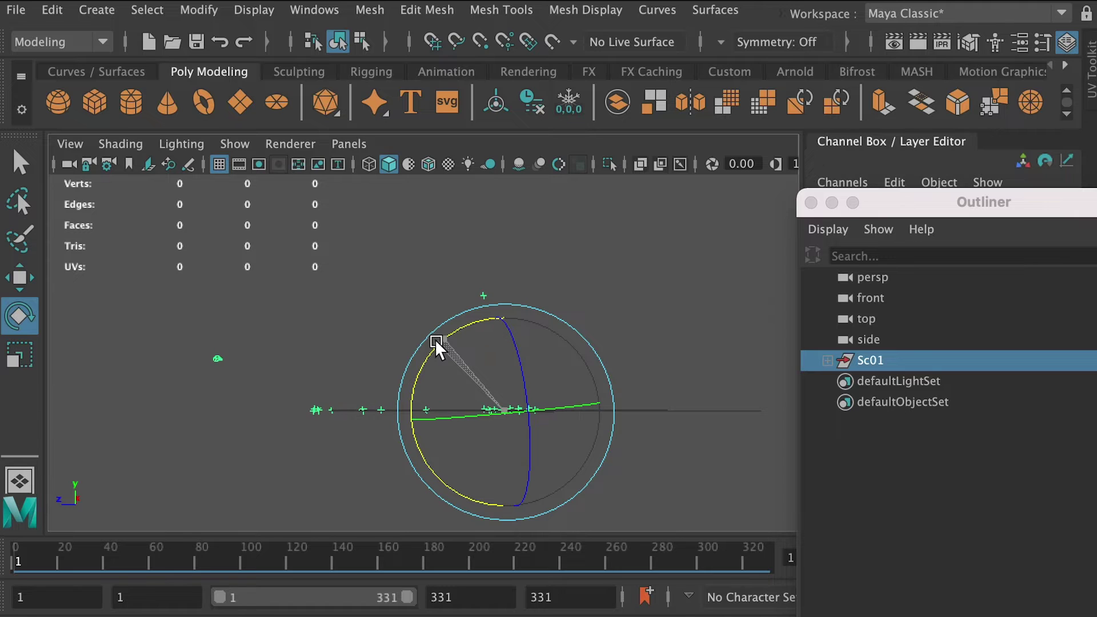
click(311, 312)
drag(308, 343, 507, 417)
scroll(436, 351, up, 3)
Create a new project named Matchmove-Step3 inside the Matchmove Maya/02Demo folder and check its folder in Finder.
click(16, 10)
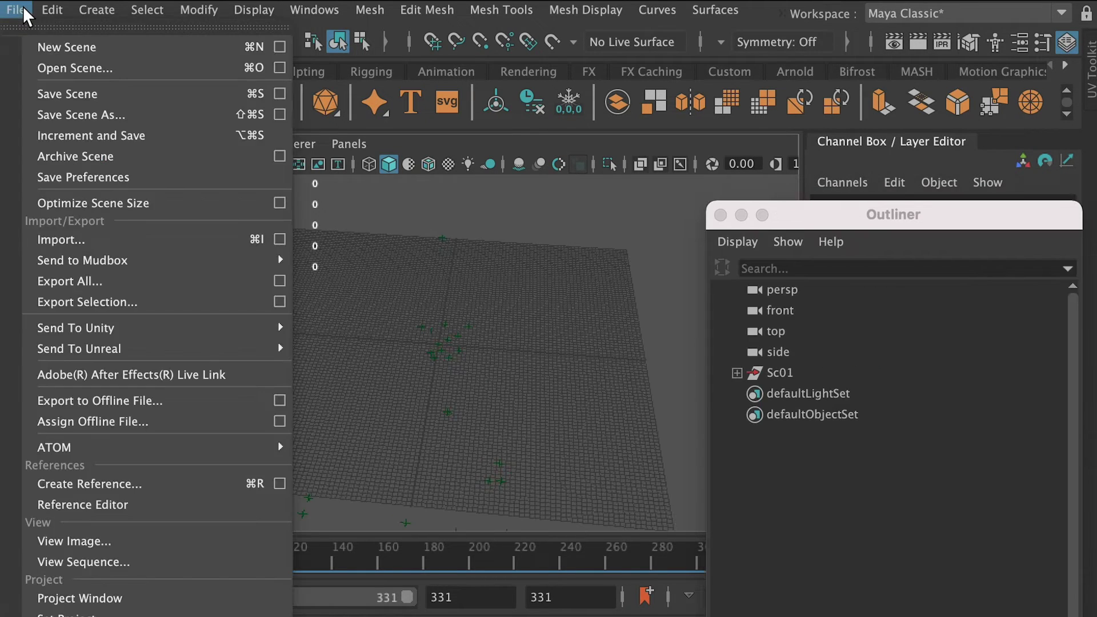
click(148, 598)
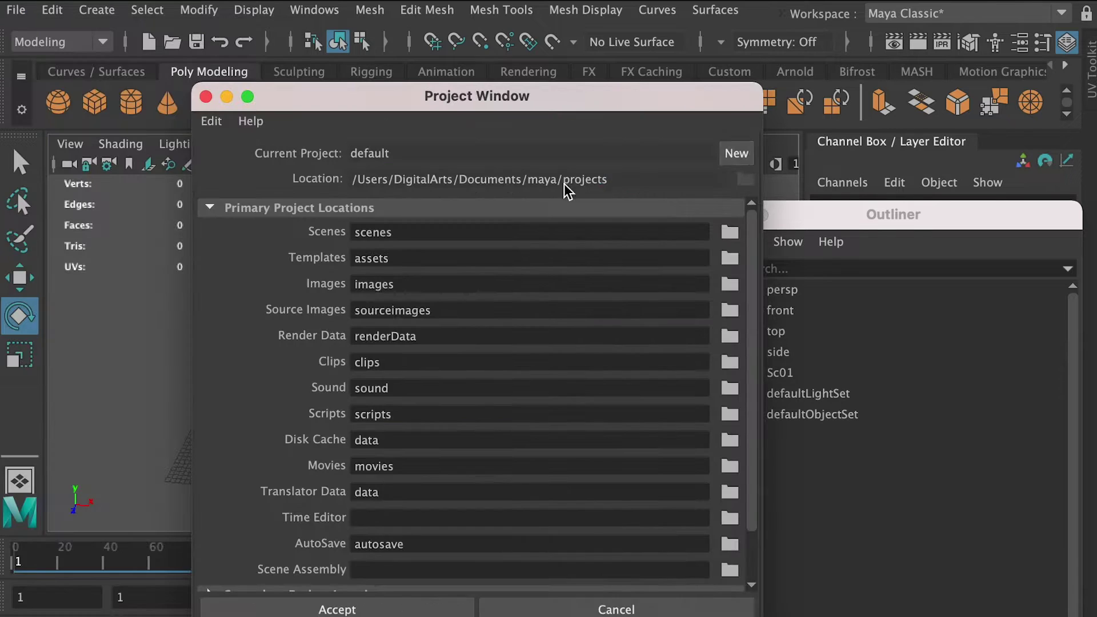
click(745, 181)
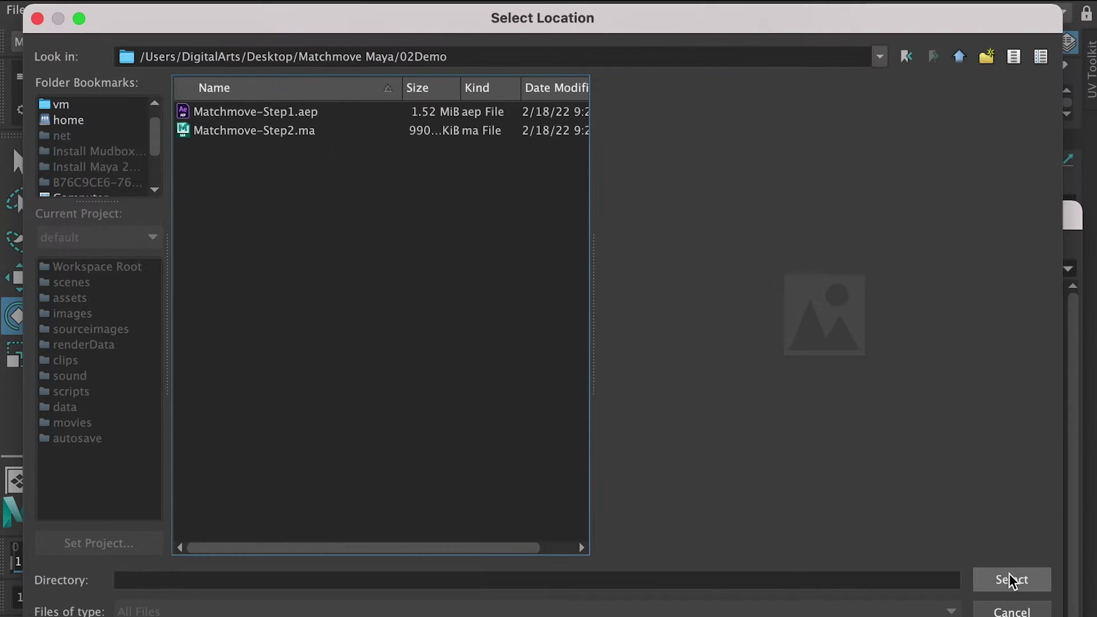
click(1009, 581)
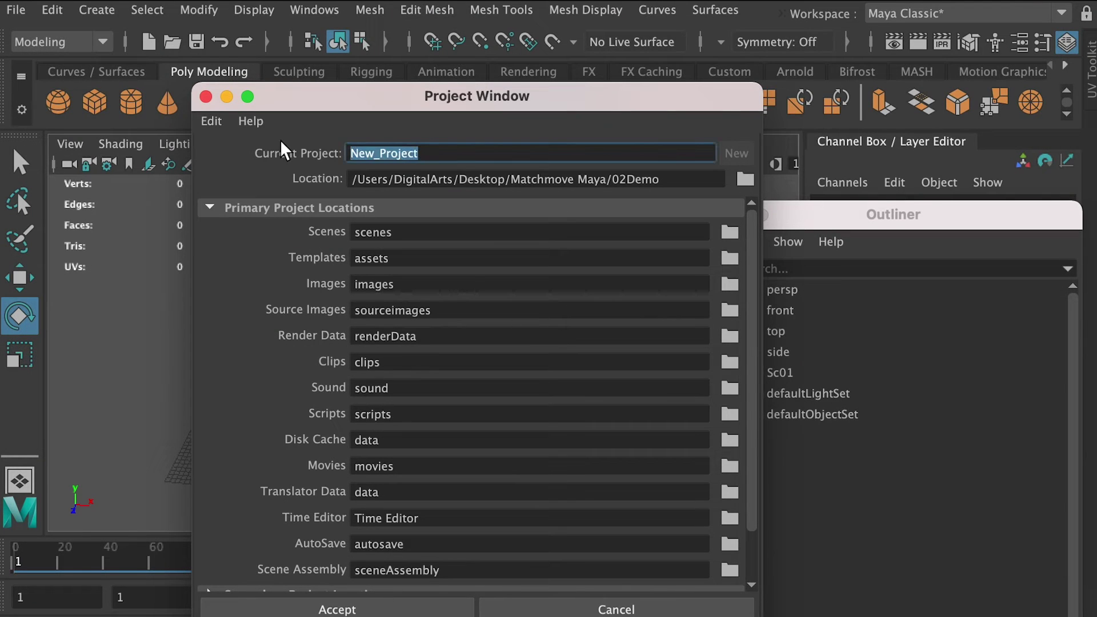
text(Matchmove-Step3)
click(375, 609)
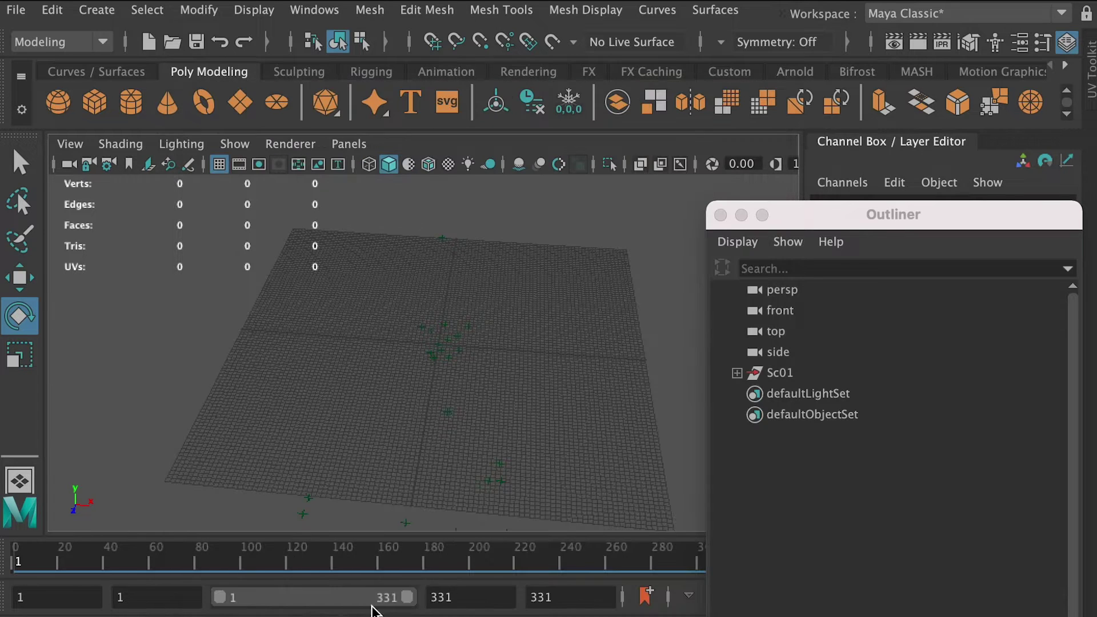
click(609, 487)
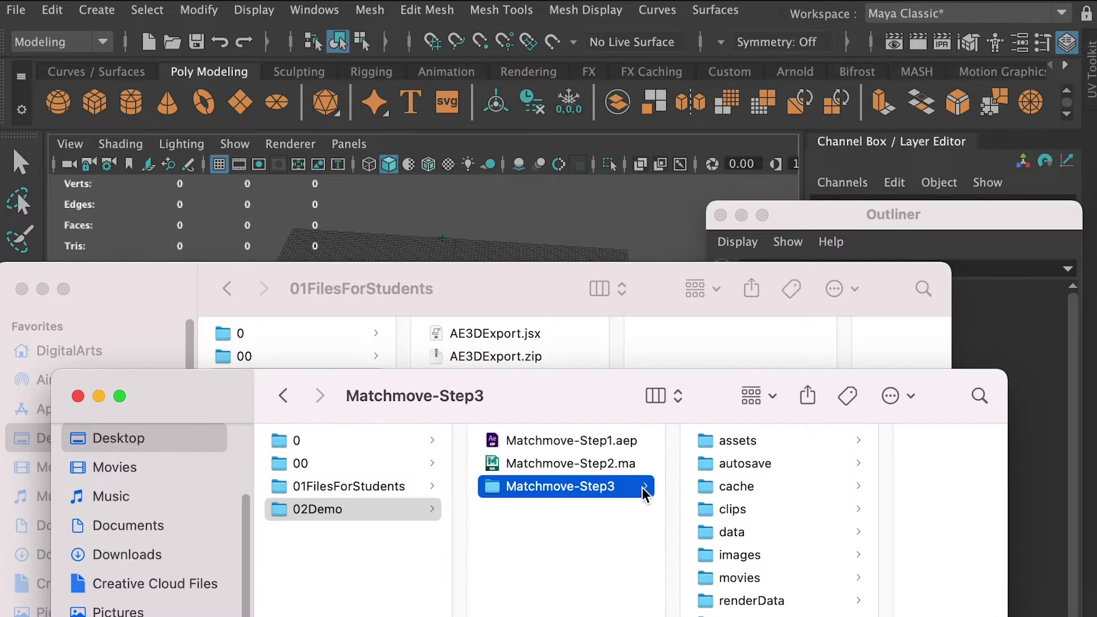
Save the scene as Matchmove-Step3.ma in the new project's scenes folder and look for it in Finder.
click(16, 10)
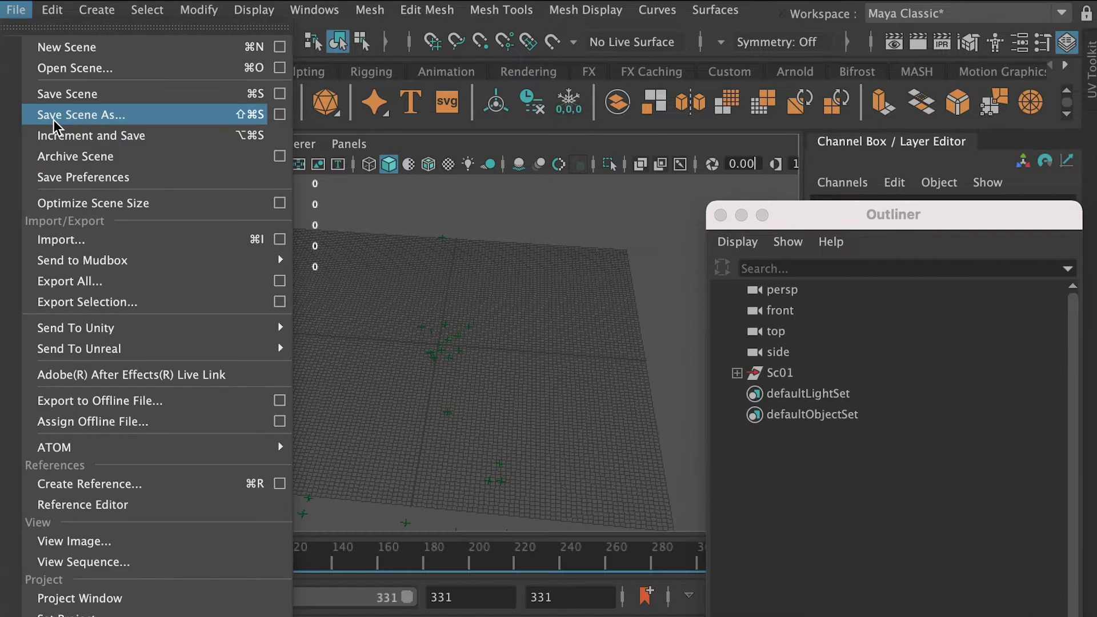
click(136, 115)
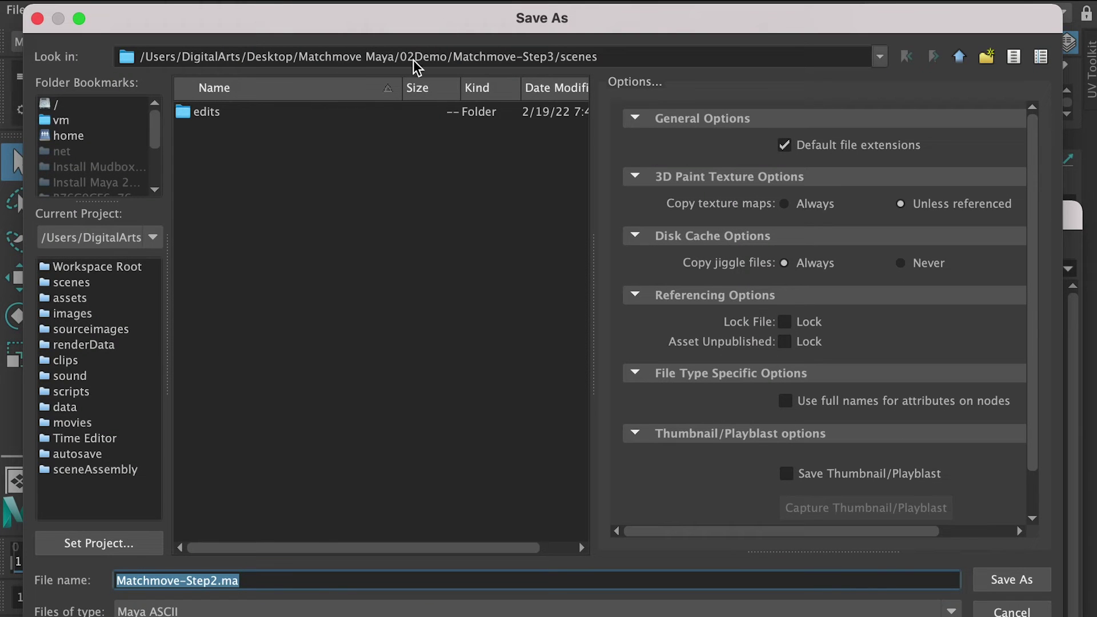
click(214, 581)
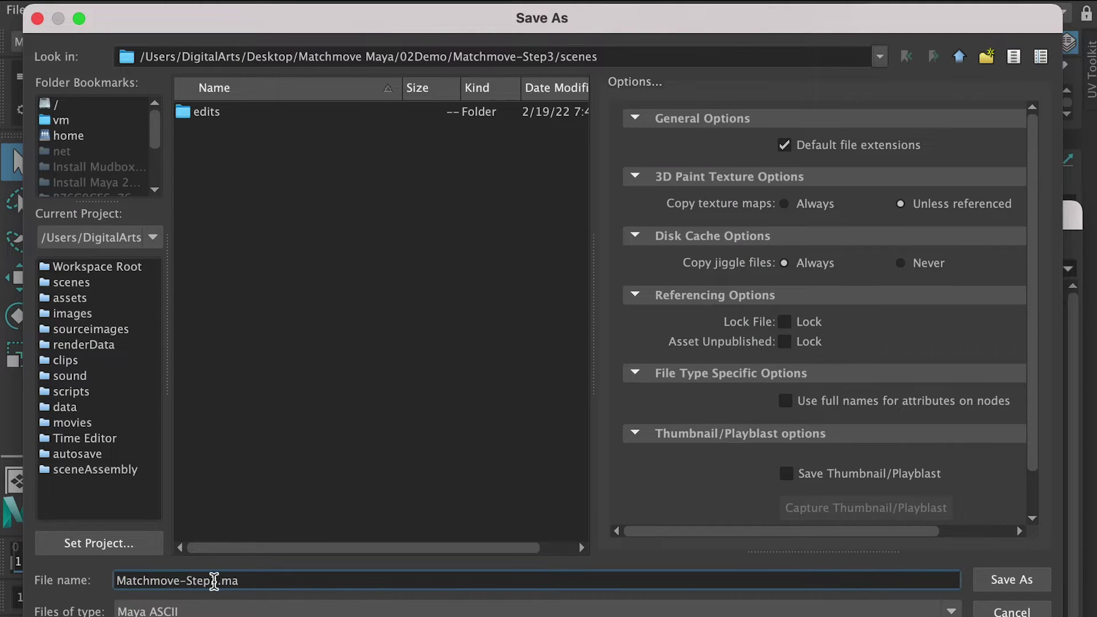
text(3)
click(1010, 581)
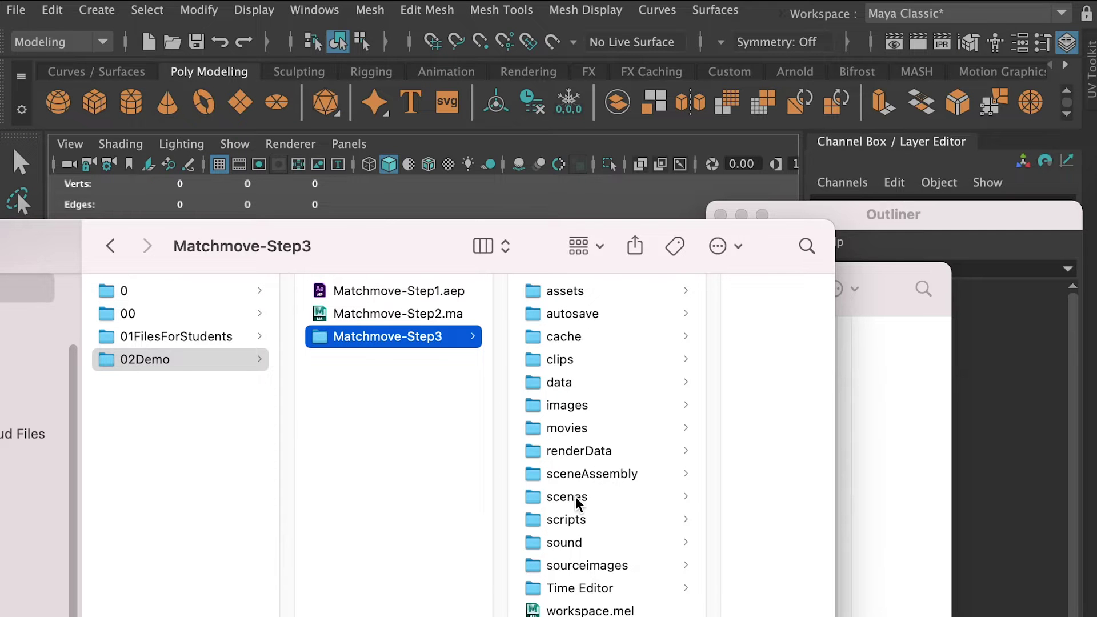
click(574, 499)
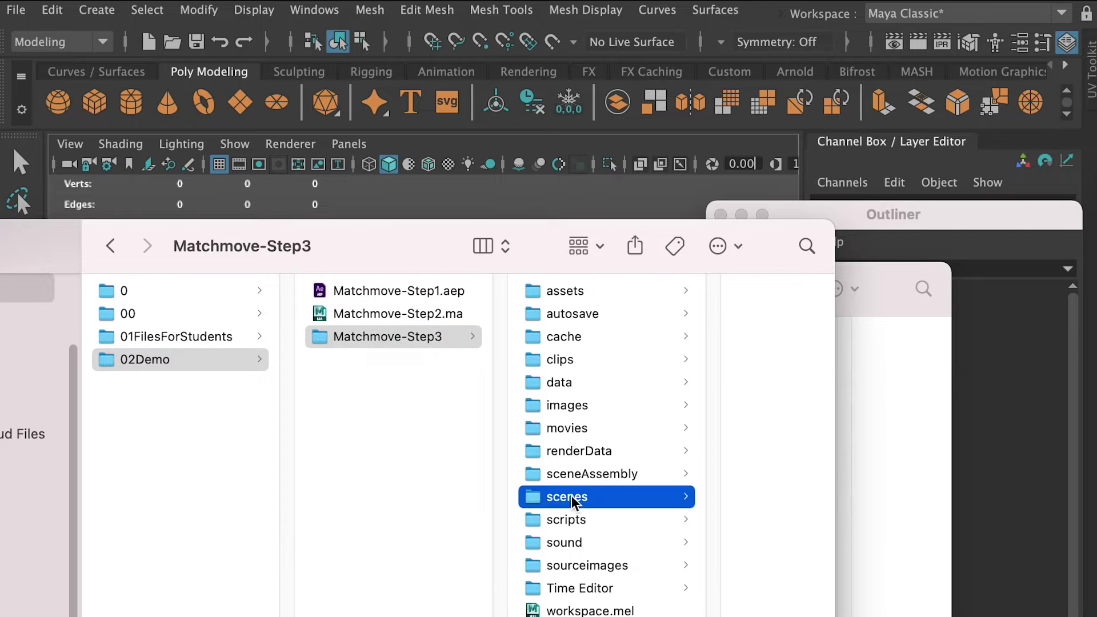
click(498, 566)
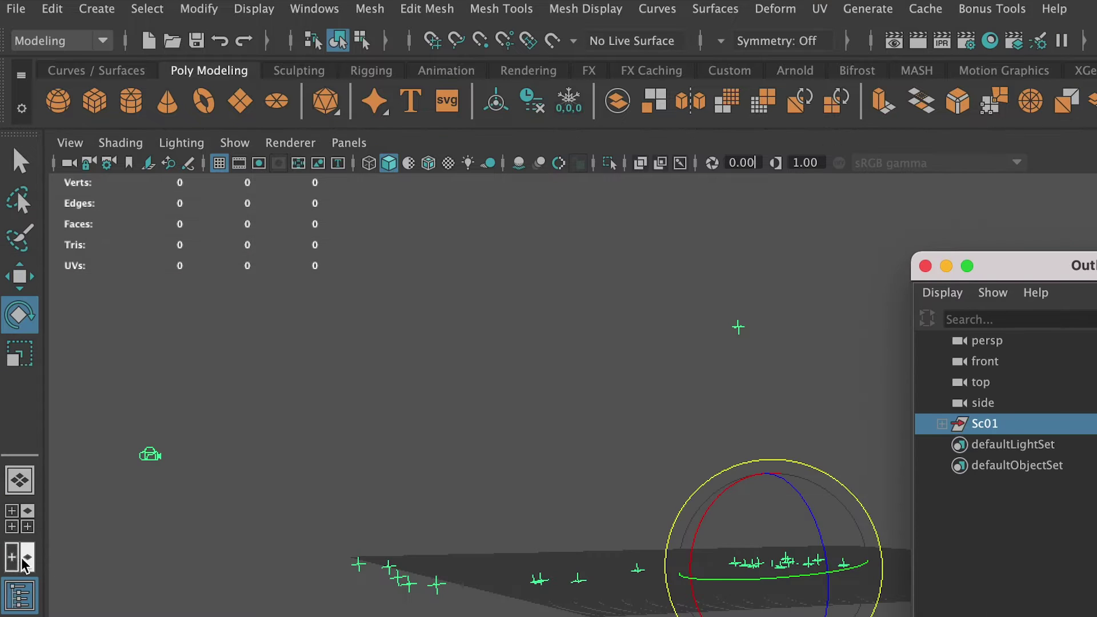
Show the L3DTrackerCameCC1 camera in one pane of a two-pane side-by-side layout and play back its view.
click(27, 559)
click(345, 146)
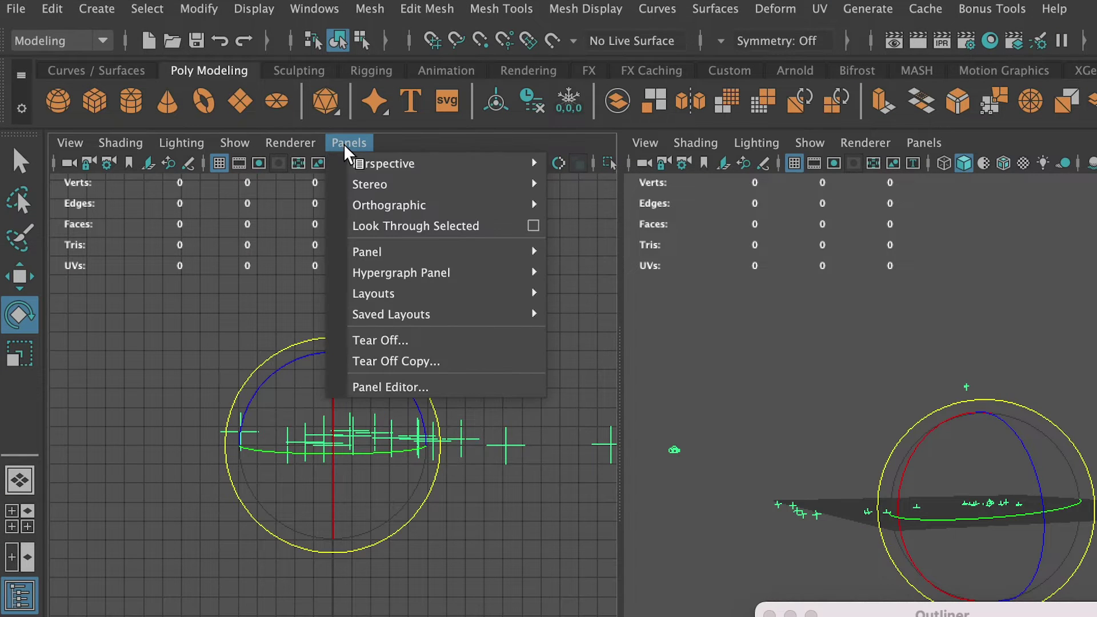
mouse_move(515, 164)
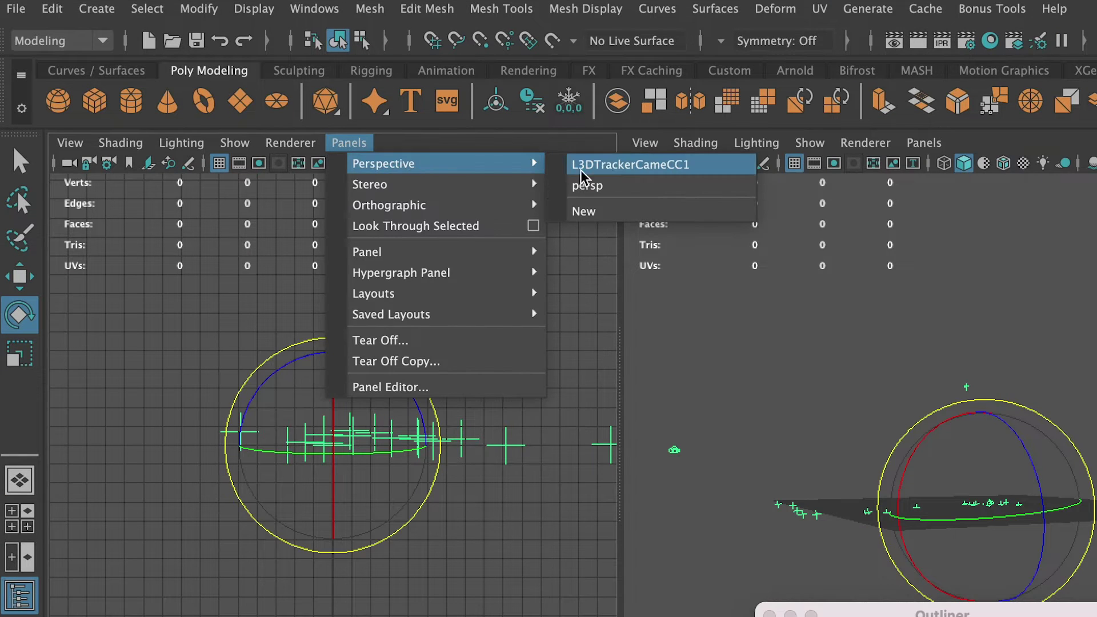
click(628, 166)
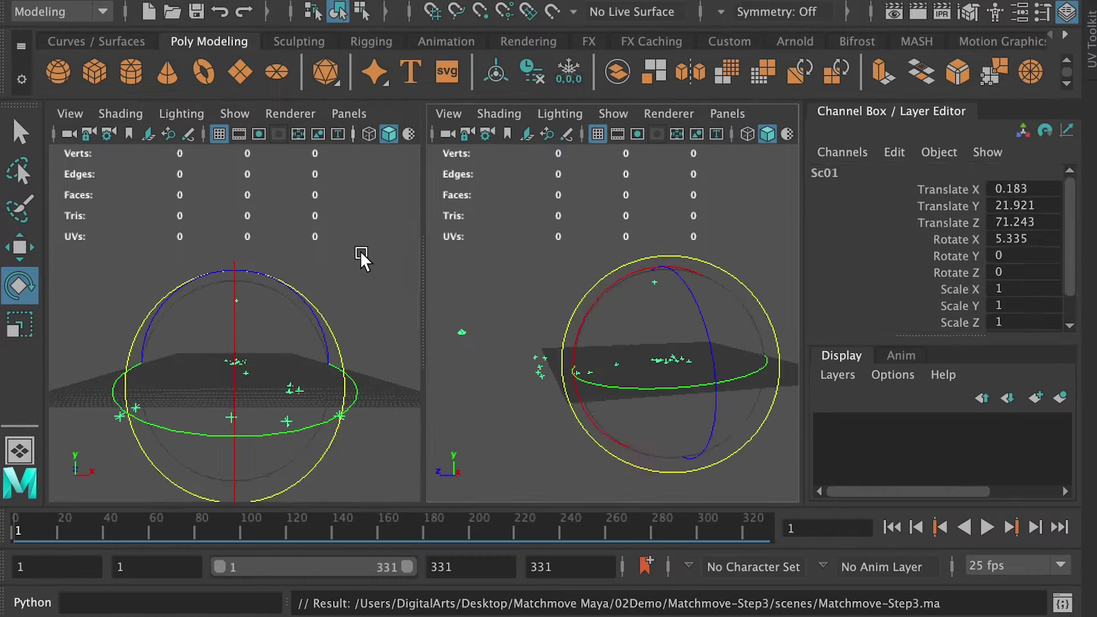
click(366, 252)
key(space)
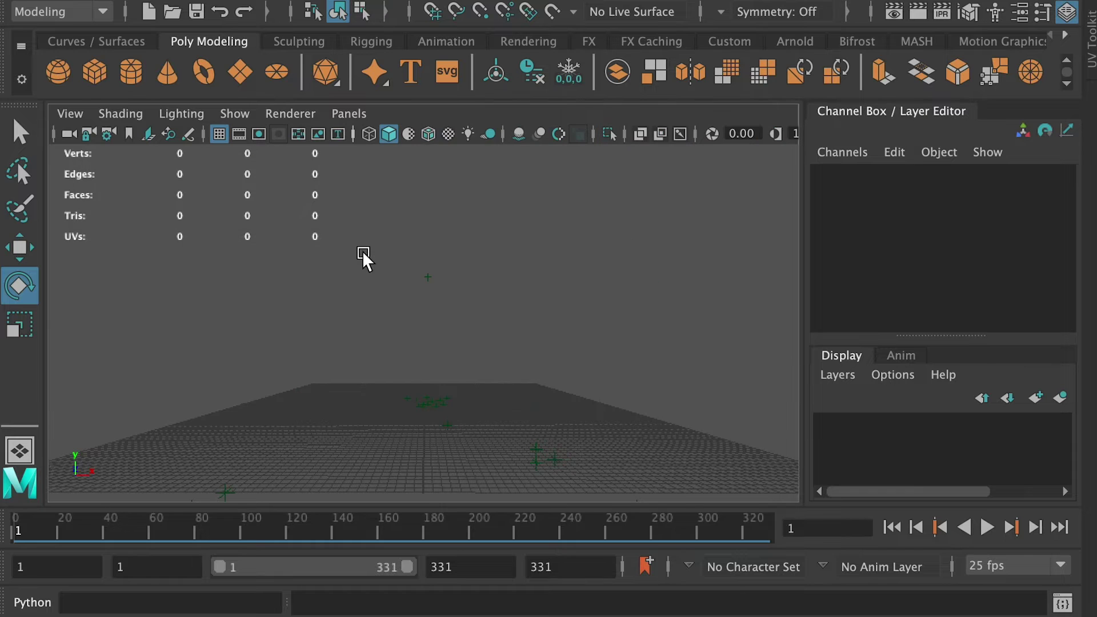
click(983, 527)
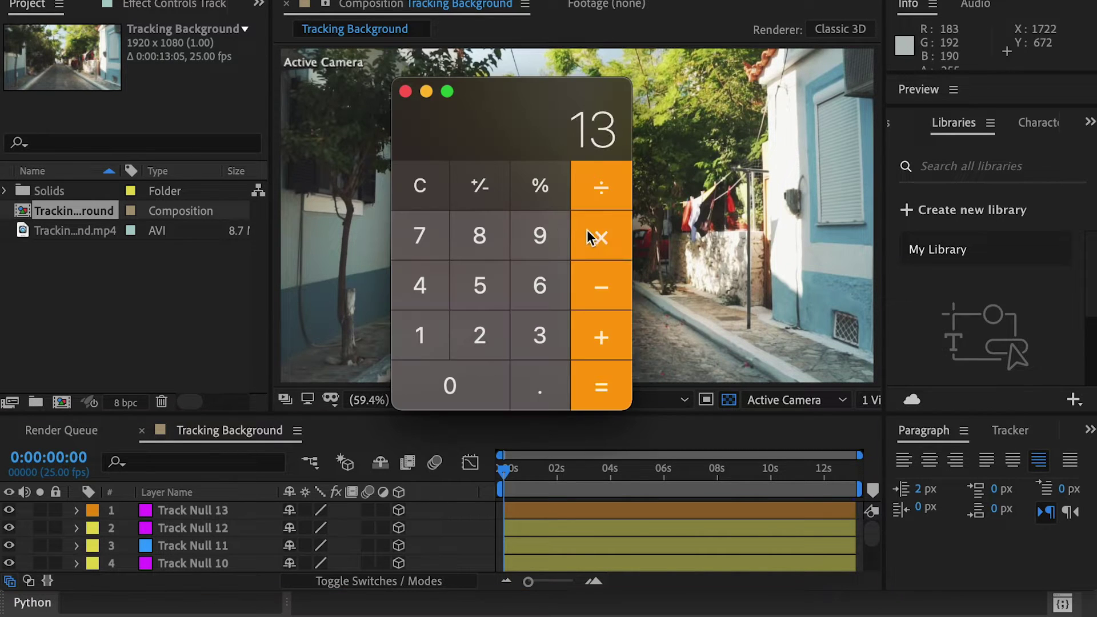
Calculate the composition's frame count as 13 × 25 + 5 and check the start of the After Effects timeline.
click(589, 238)
text(25)
click(604, 380)
click(605, 344)
text(5)
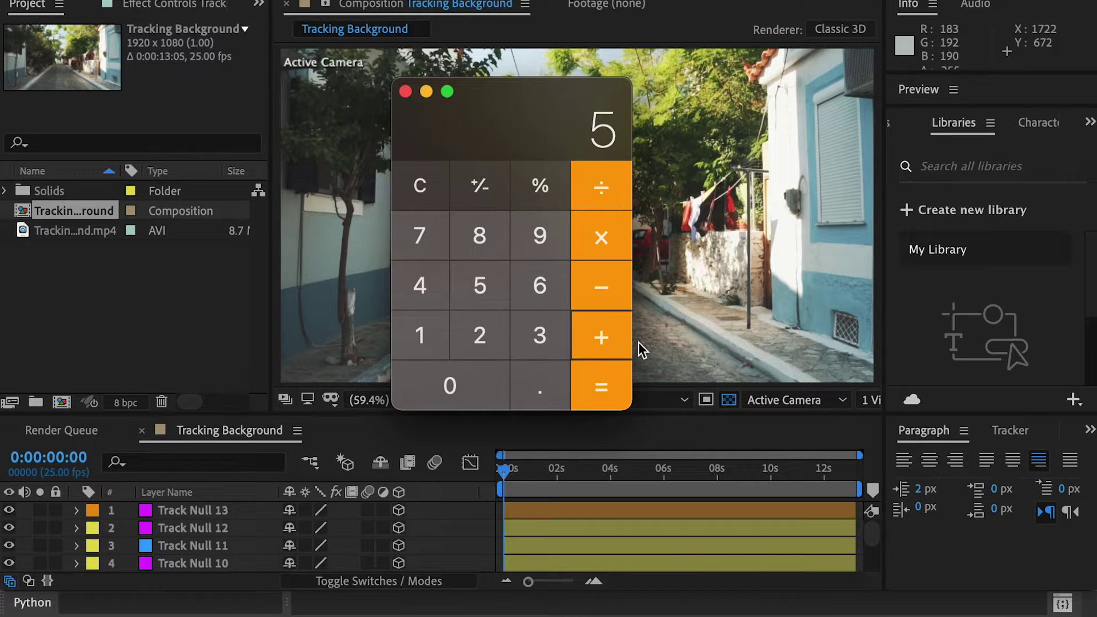
click(602, 393)
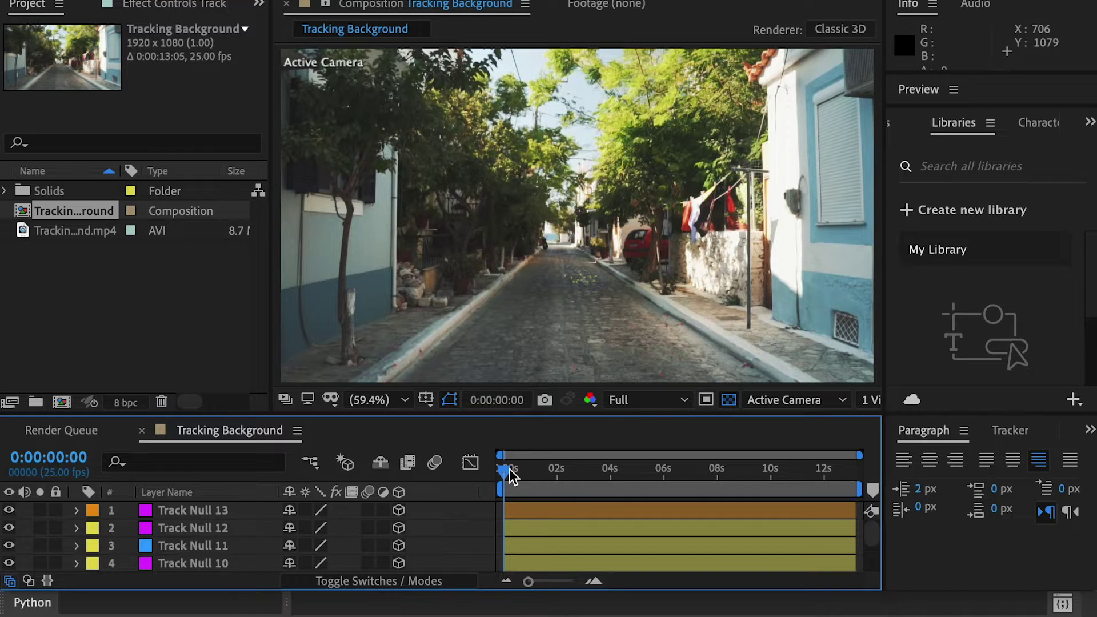
drag(509, 471, 503, 474)
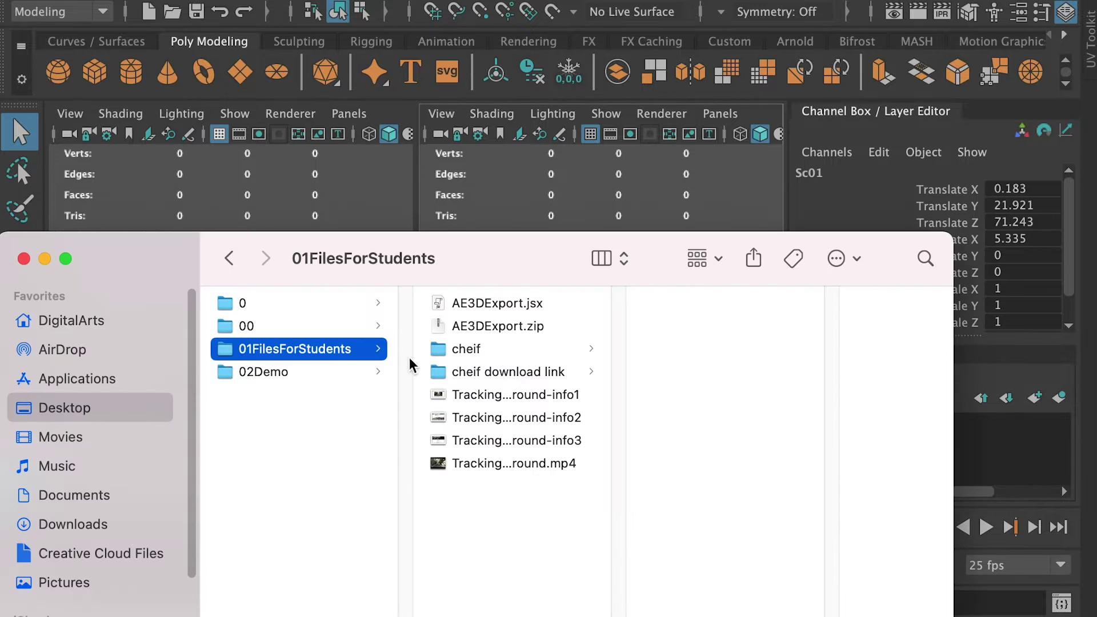
Copy the five texture files from cheif/textures into the Matchmove-Step3 project's sourceimages folder.
click(462, 348)
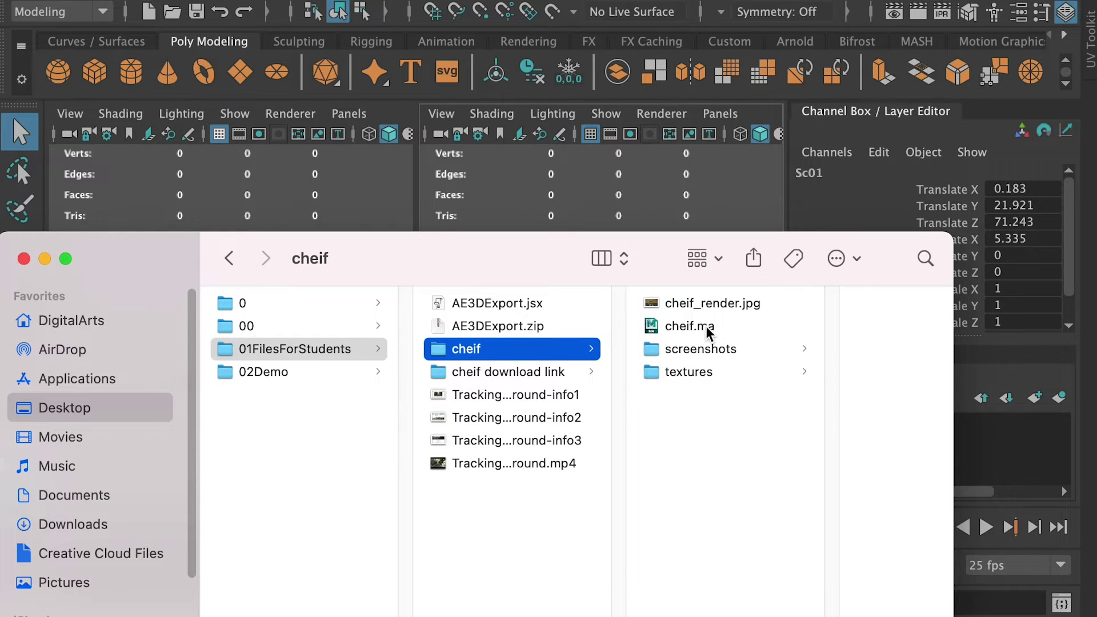
click(690, 373)
drag(760, 406, 786, 220)
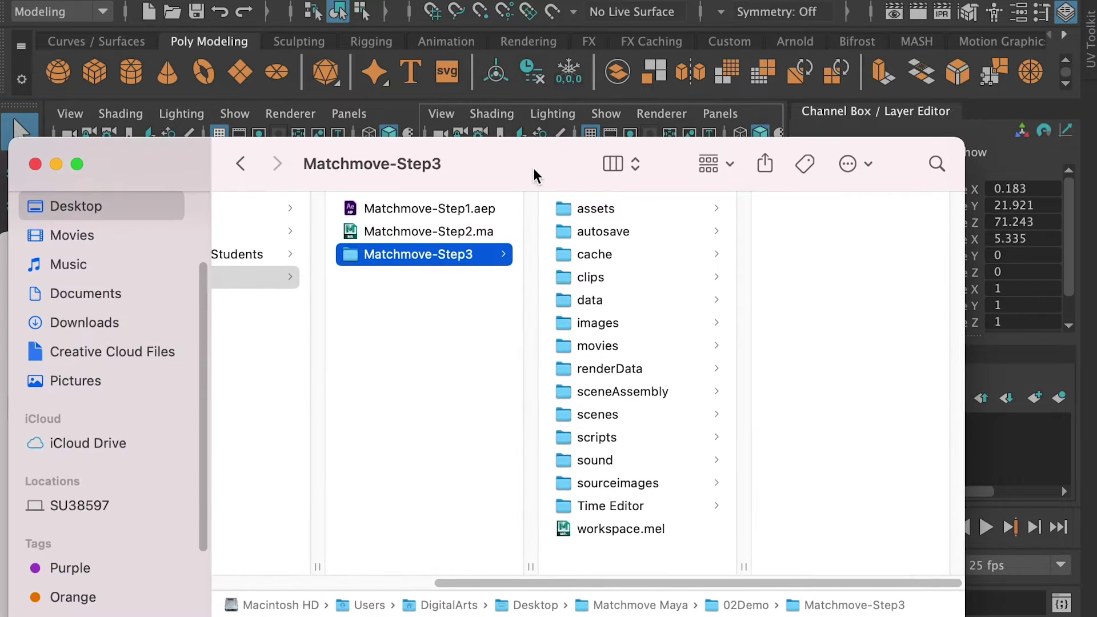
click(617, 479)
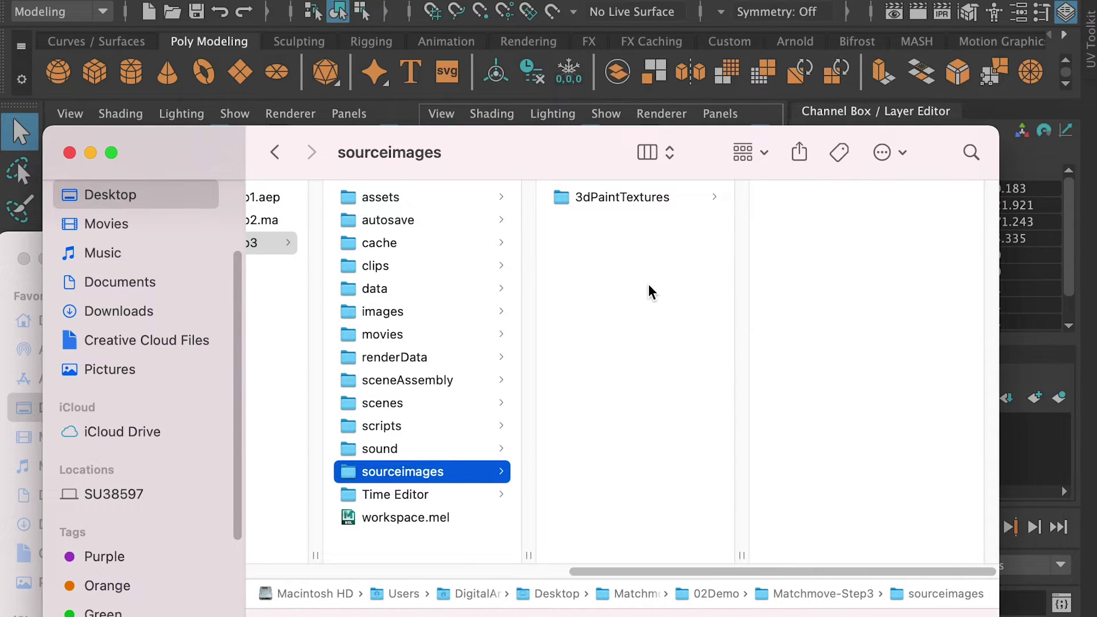
key(super+v)
drag(507, 159, 562, 616)
Import cheif.ma from the cheif folder into the Maya scene and enlarge the view around the character.
click(361, 328)
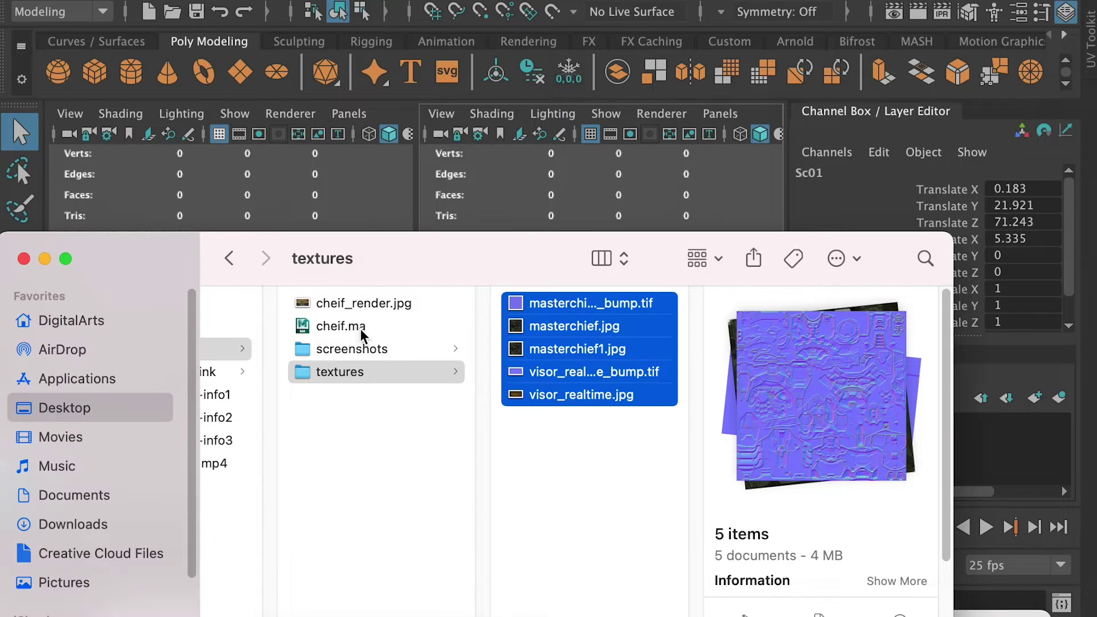
drag(368, 325, 526, 197)
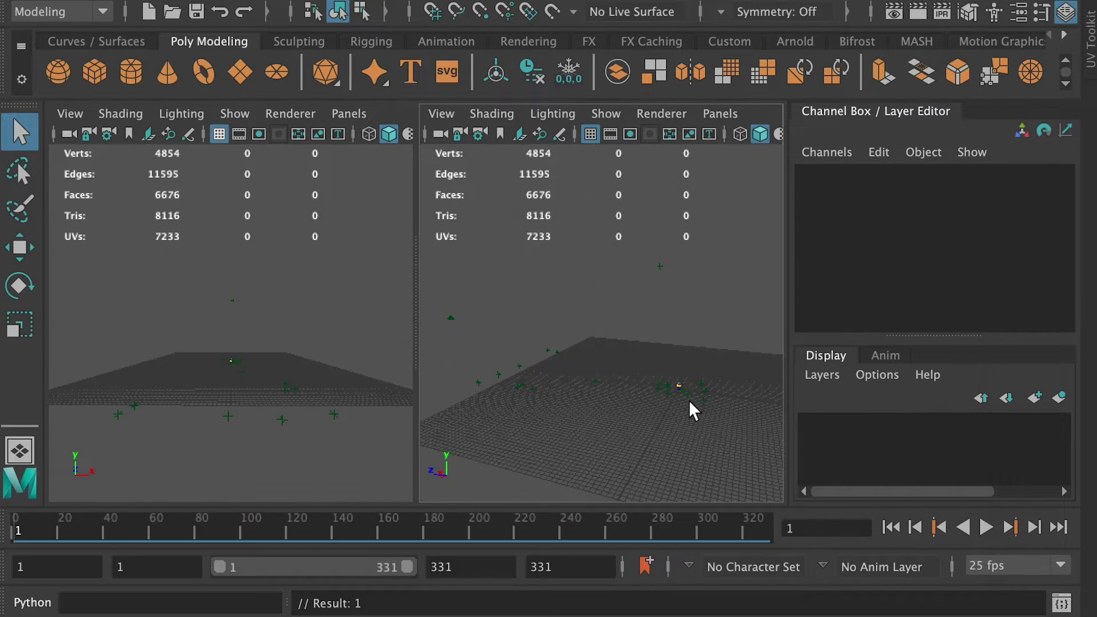
key(space)
scroll(572, 400, up, 5)
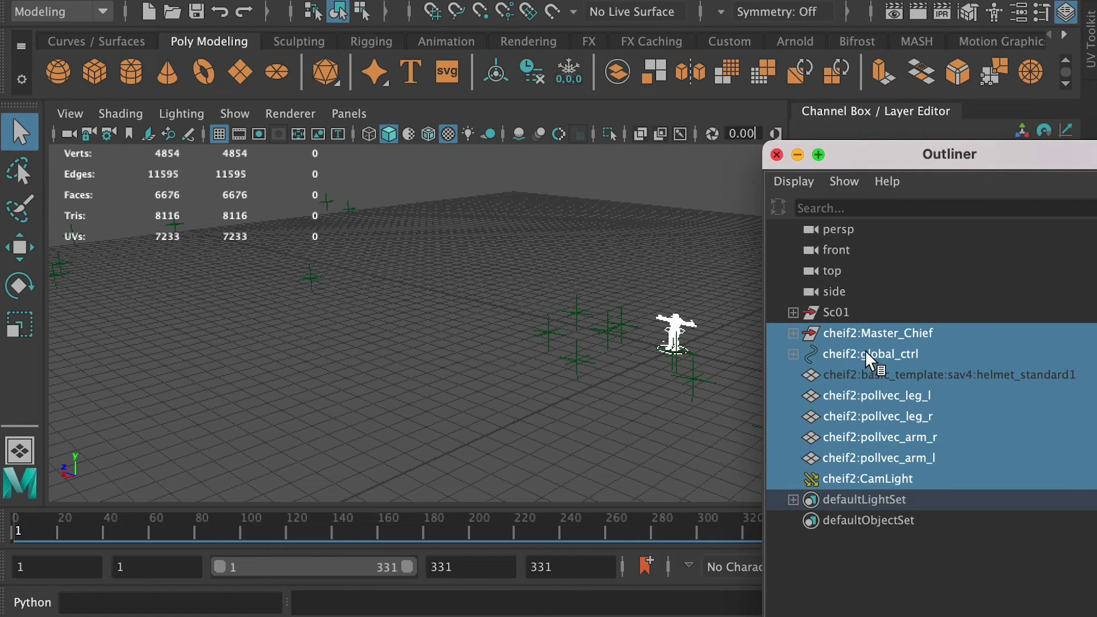
Group all imported cheif2 objects, name the group Cheif, and frame the character in the viewport.
key(ctrl+g)
double_click(864, 335)
text(Cheif)
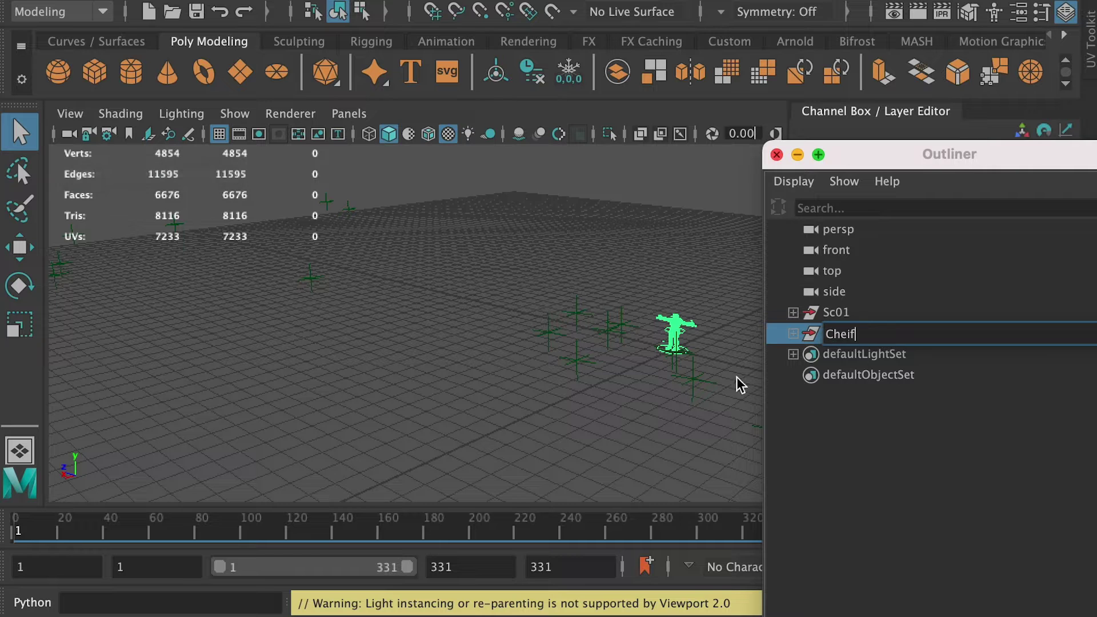
key(Return)
key(f)
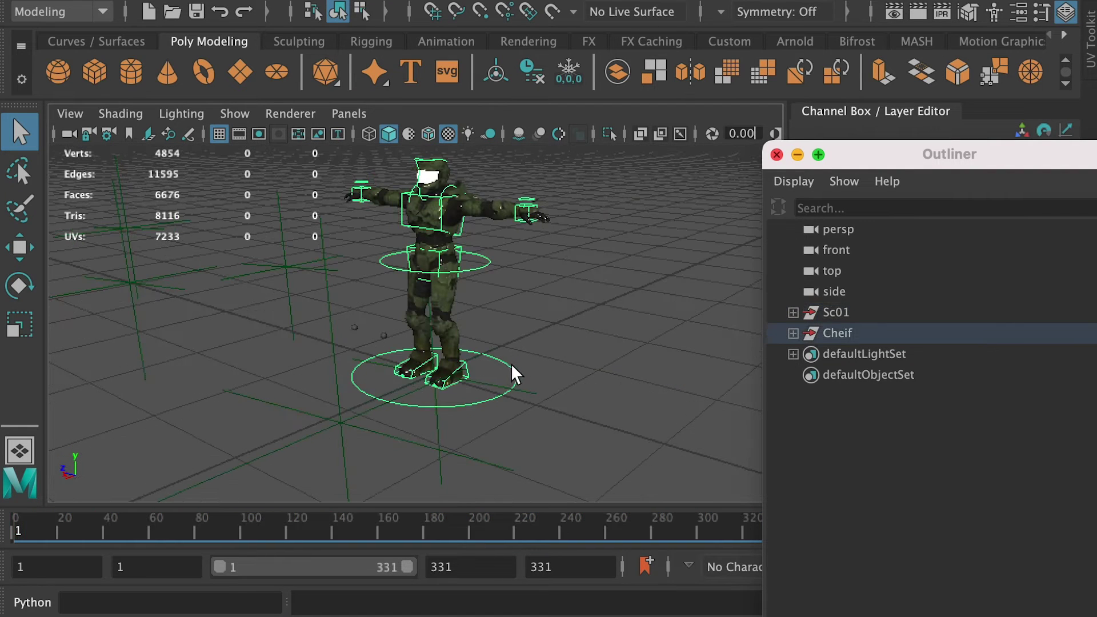
Scale the character up uniformly to about 19.7 using cheif2:global_ctrl in the Cheif group.
click(793, 333)
click(855, 375)
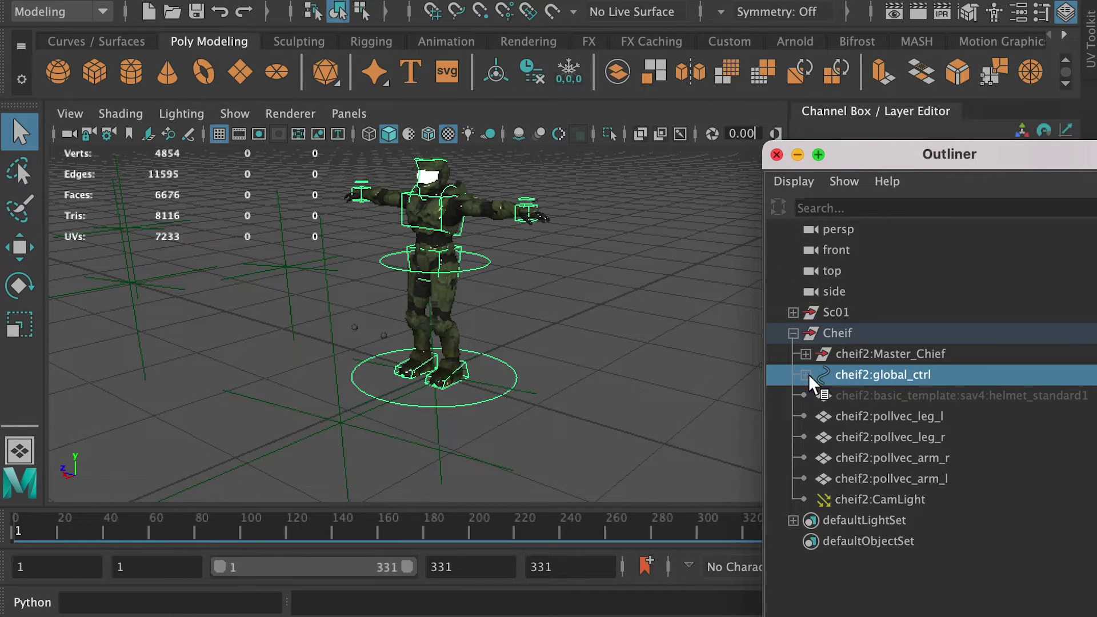
scroll(571, 337, down, 15)
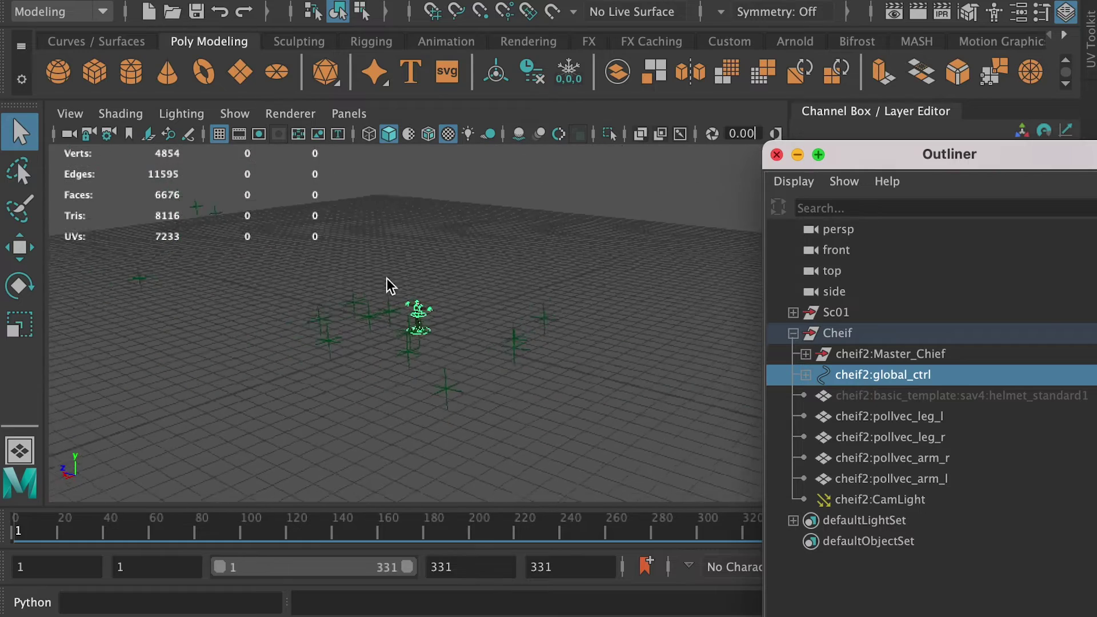
key(r)
drag(418, 328, 624, 384)
scroll(407, 276, down, 10)
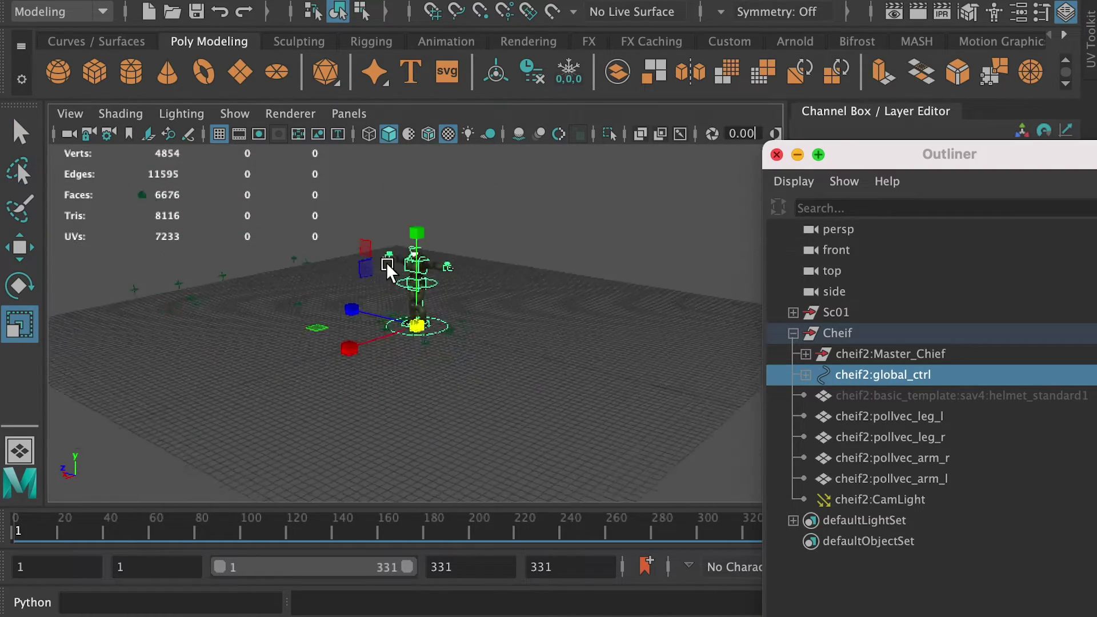
drag(369, 200, 368, 250)
drag(416, 372, 596, 309)
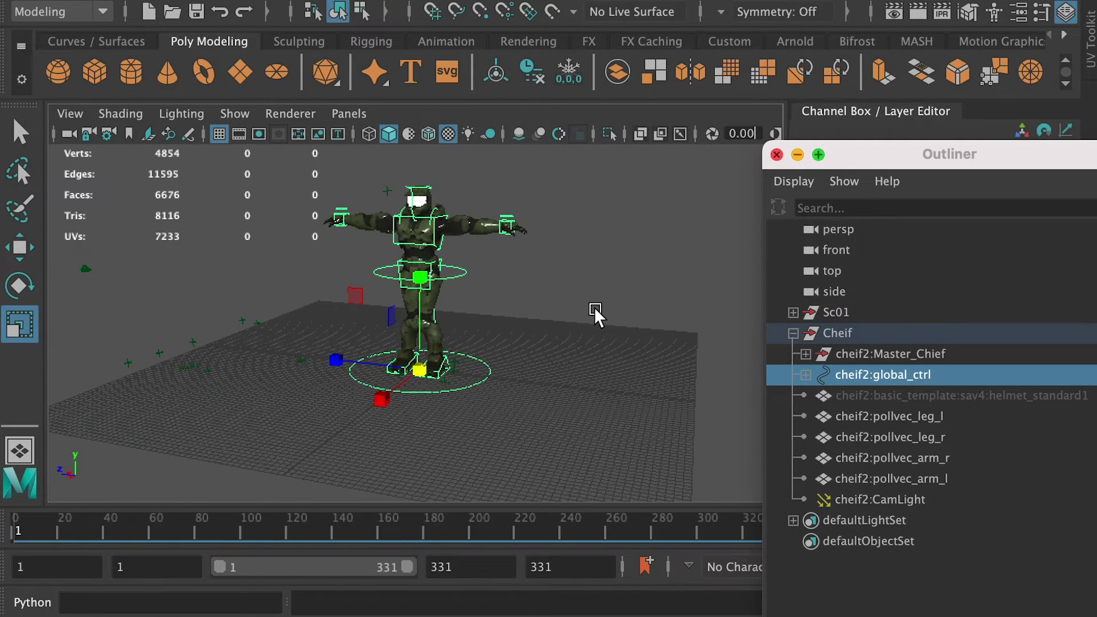
Check the character through the tracked camera and rotate cheif2:global_ctrl about -88 degrees around Y.
key(space)
key(space)
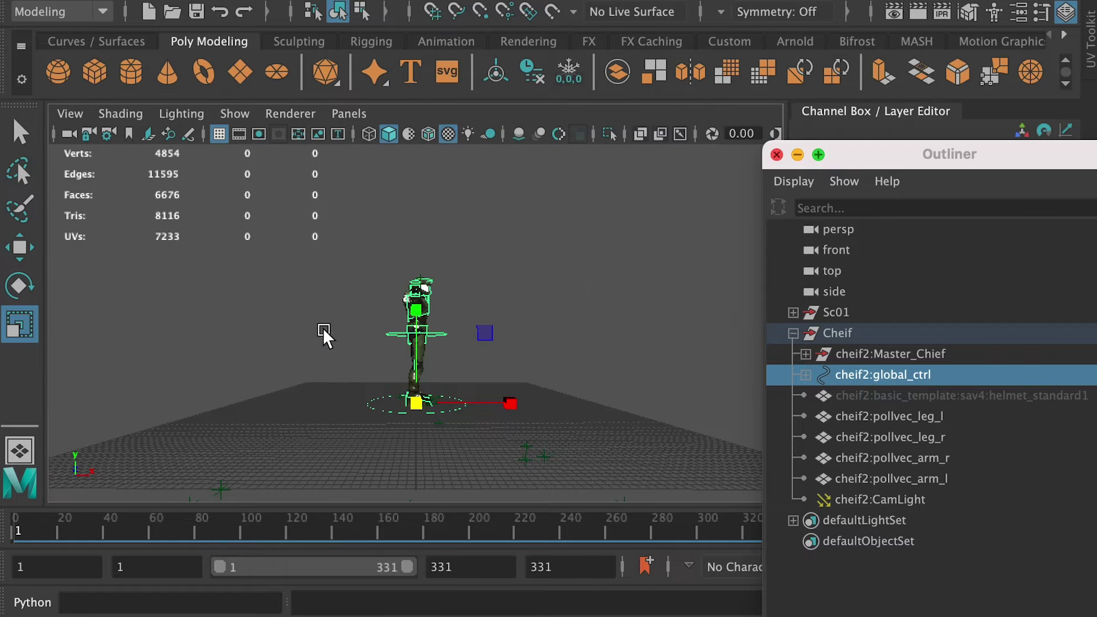
drag(63, 534, 16, 534)
key(space)
scroll(649, 340, up, 5)
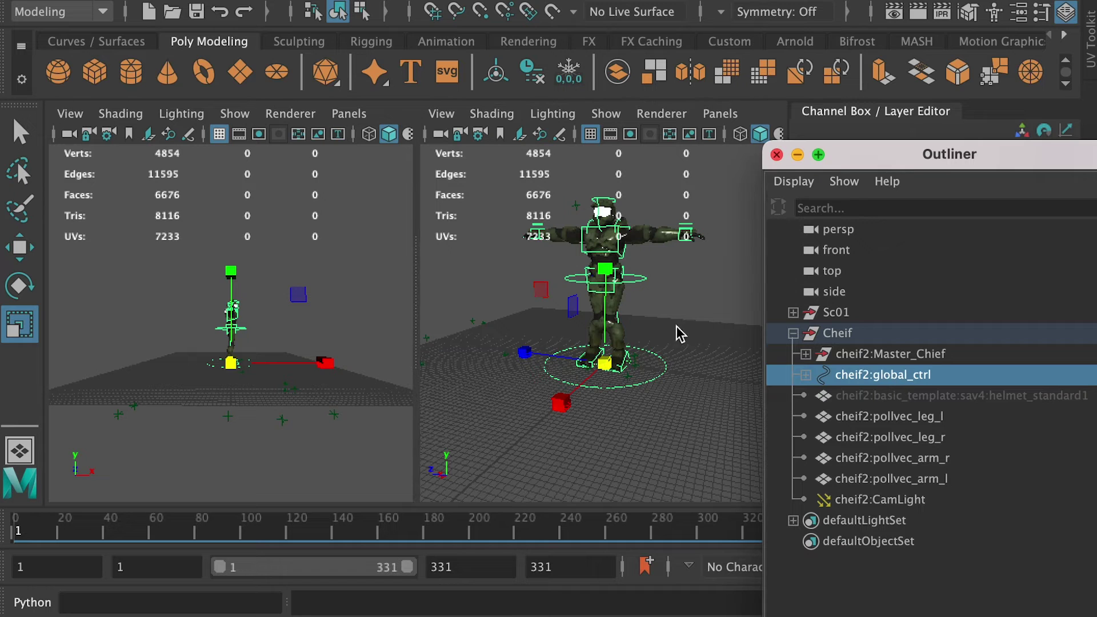
key(e)
drag(659, 397, 522, 388)
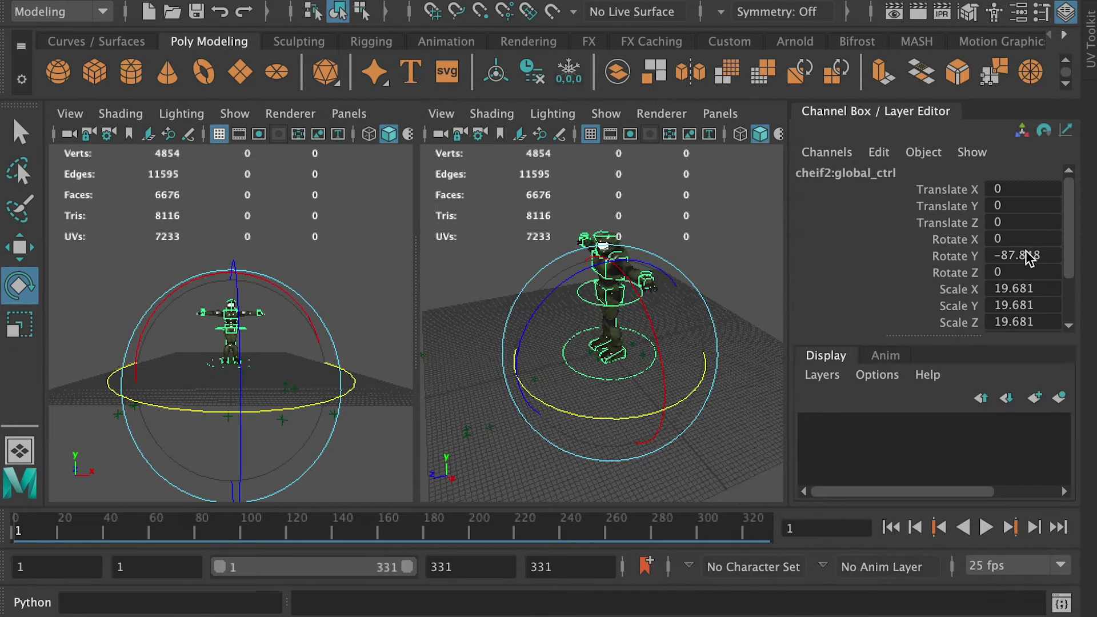
Set the Y rotation of cheif2:global_ctrl to exactly -90 degrees and clear the selection.
double_click(1029, 257)
text(-90)
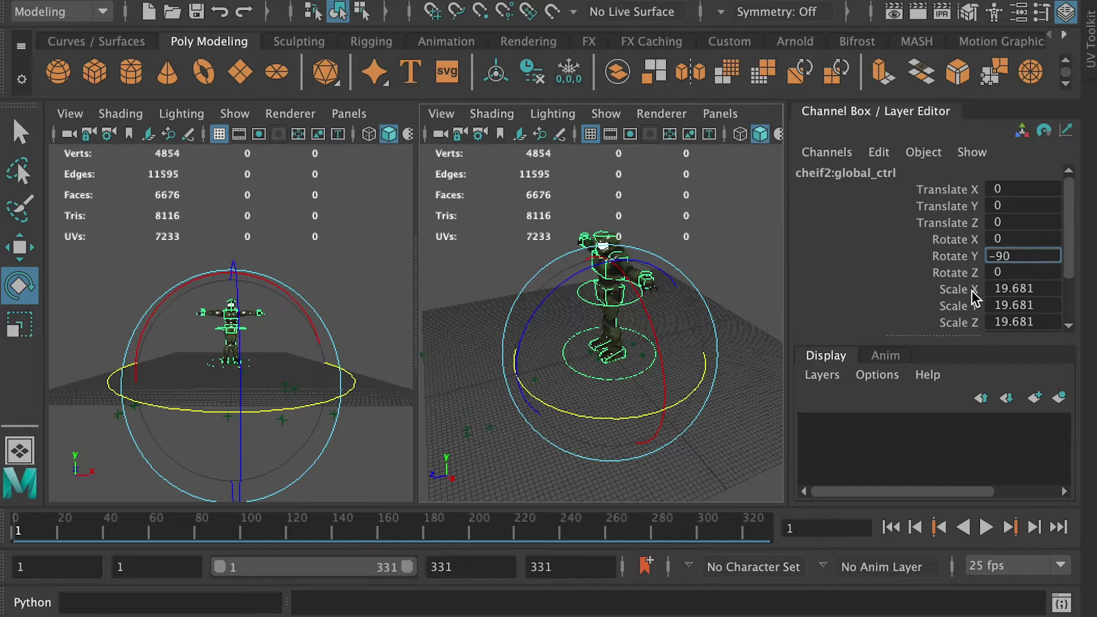
key(Return)
click(344, 277)
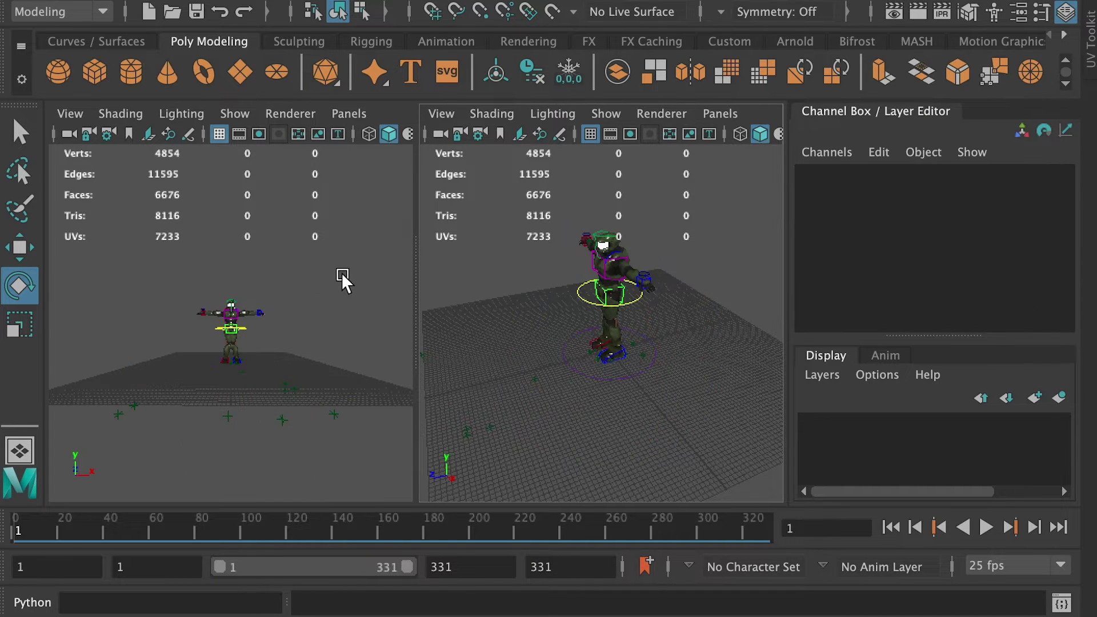
Check which renderers are available in the Render Settings, then close them without changing the renderer.
key(space)
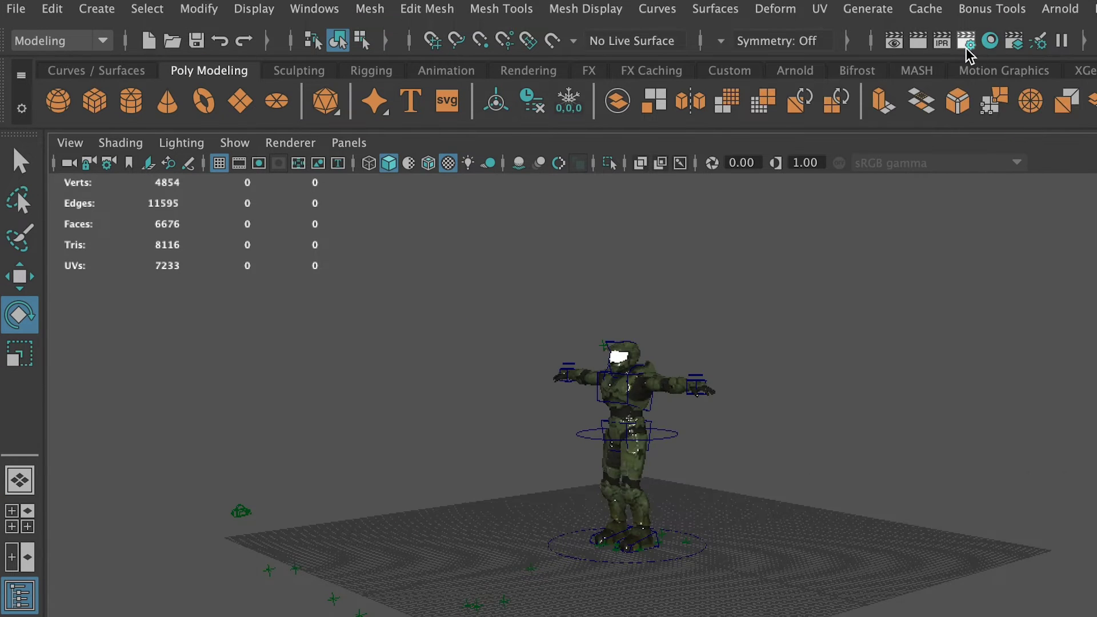
click(966, 43)
drag(681, 1, 666, 31)
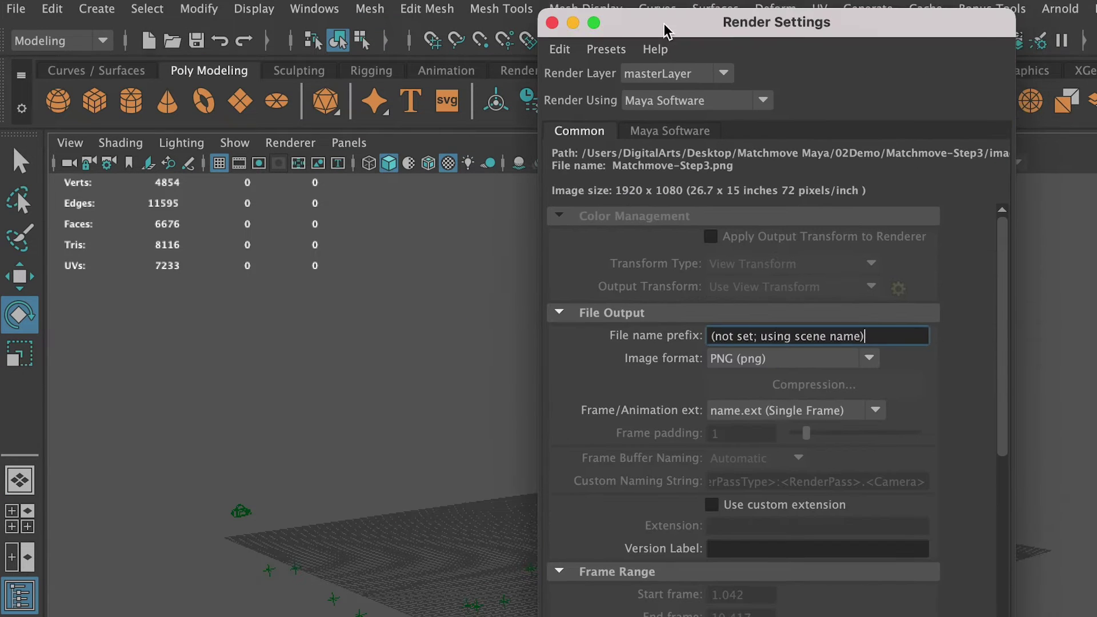
click(689, 104)
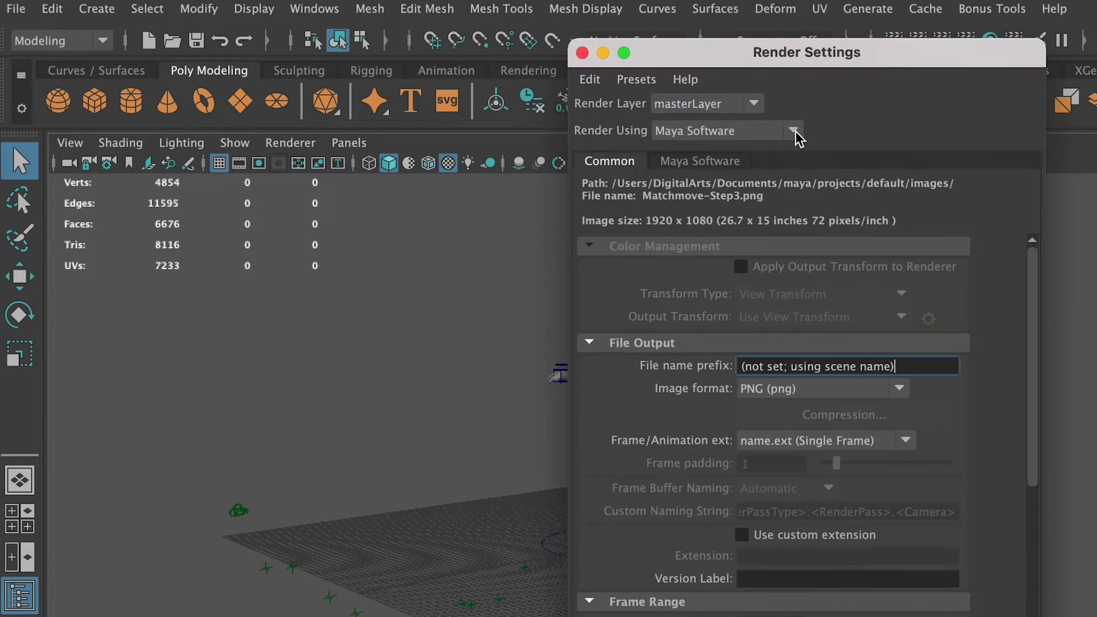
click(795, 131)
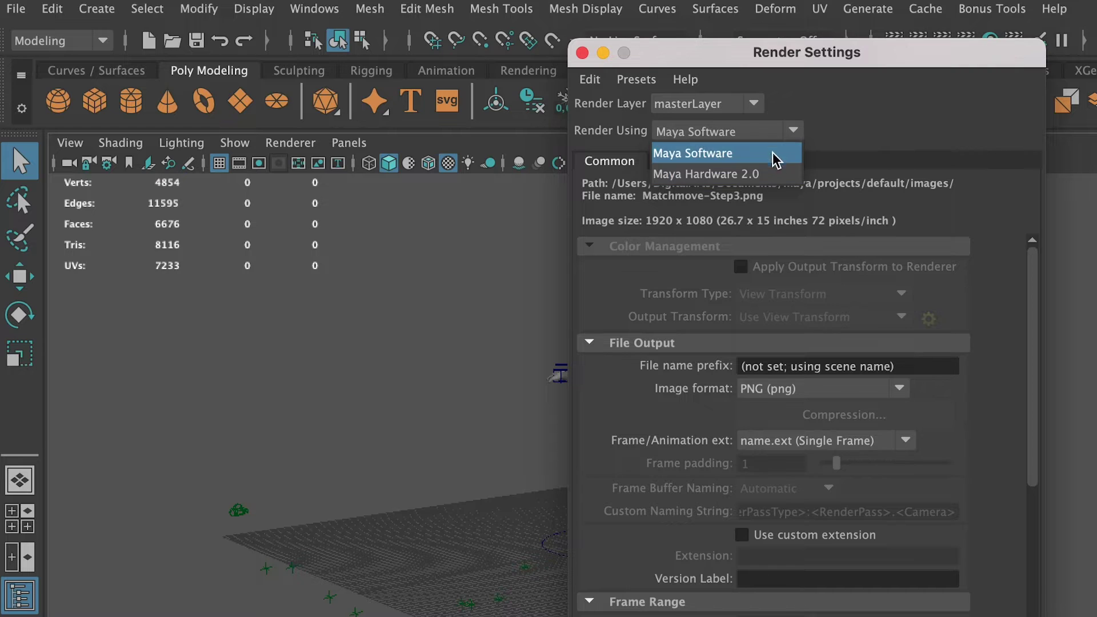
click(826, 117)
click(582, 52)
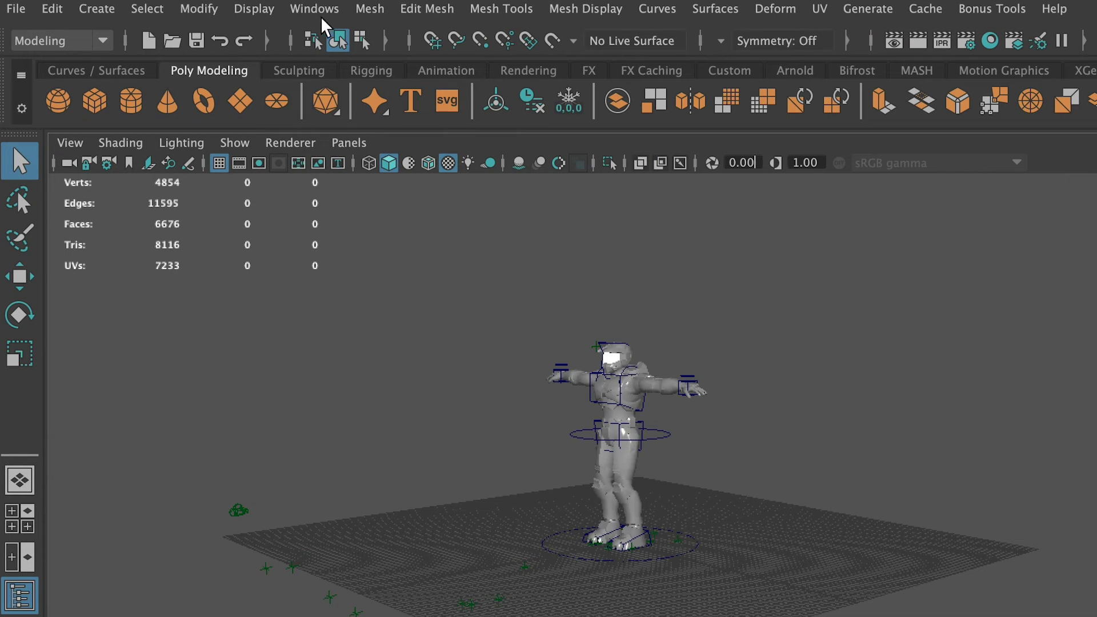
Load the mtoa.bundle plug-in in the Plug-in Manager and set it to load automatically.
click(314, 9)
mouse_move(428, 209)
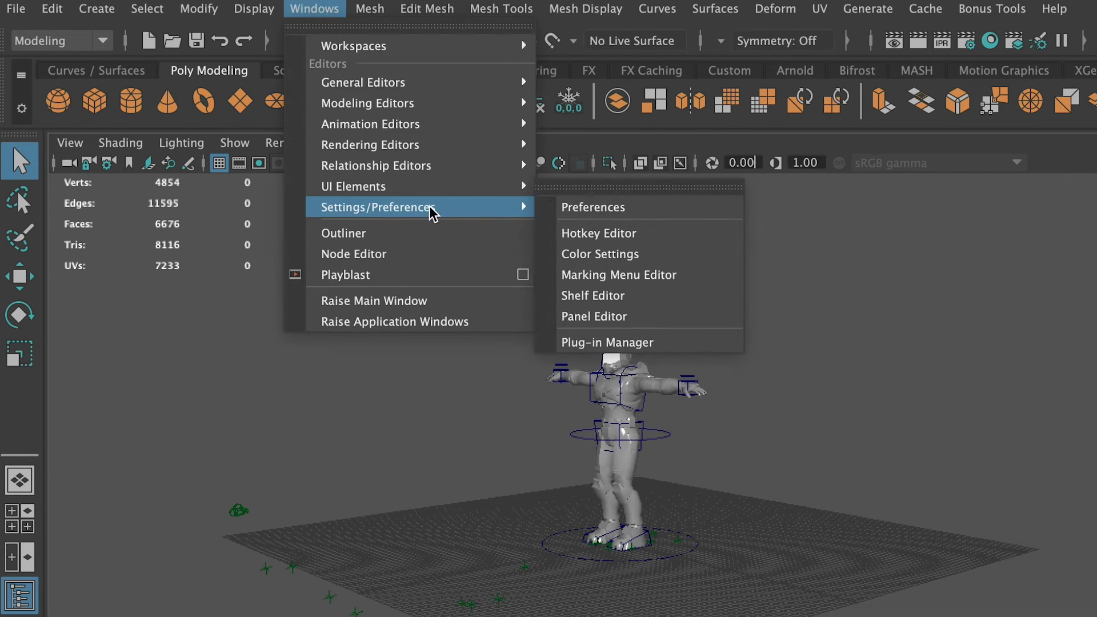
click(666, 343)
text(mtoa)
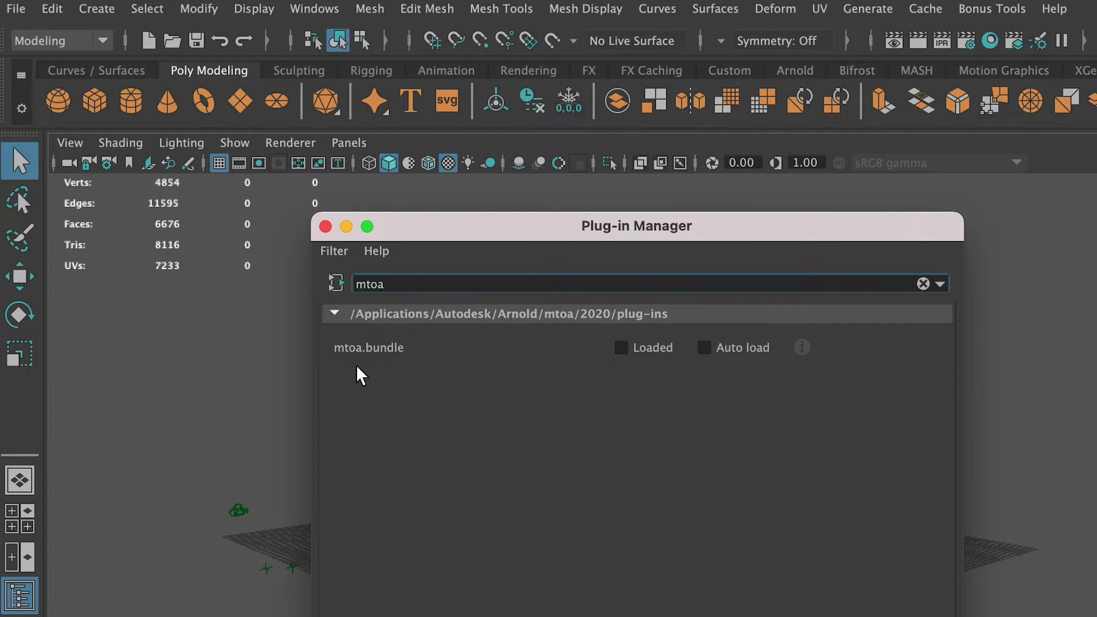
click(621, 347)
click(704, 346)
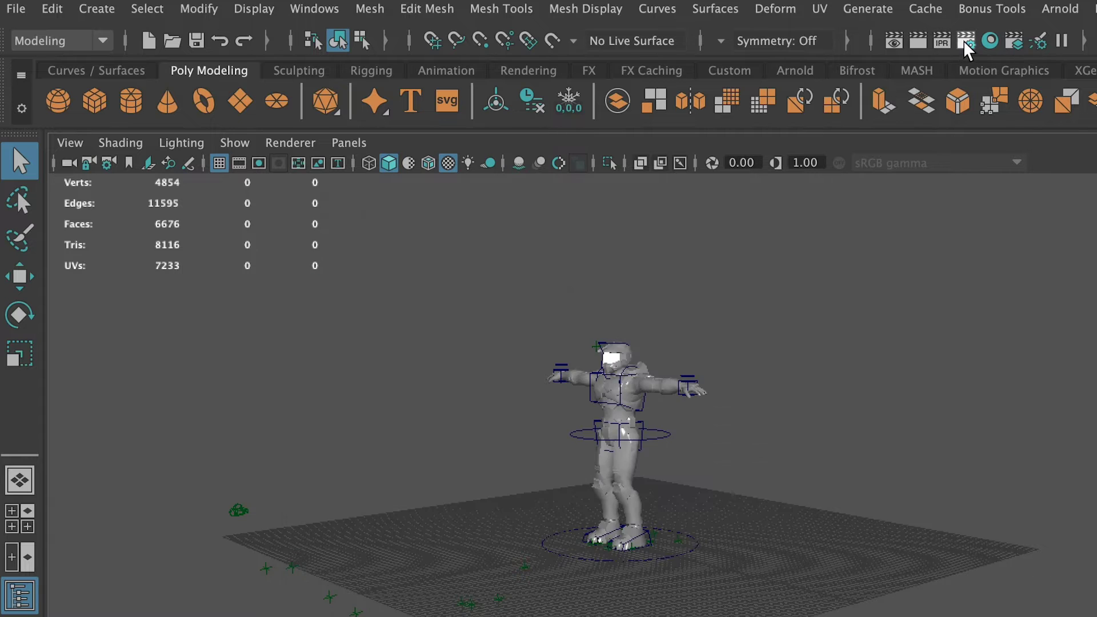
Set the Render Settings to use Arnold Renderer and the jpeg image format.
click(965, 42)
click(726, 131)
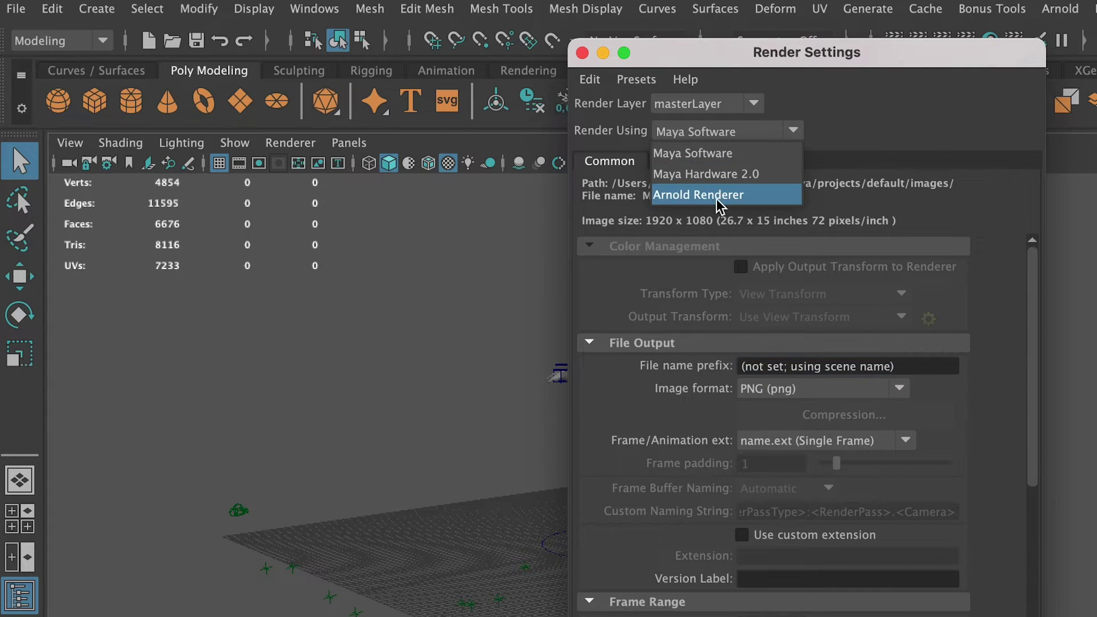
click(746, 197)
drag(761, 54, 837, 34)
click(910, 243)
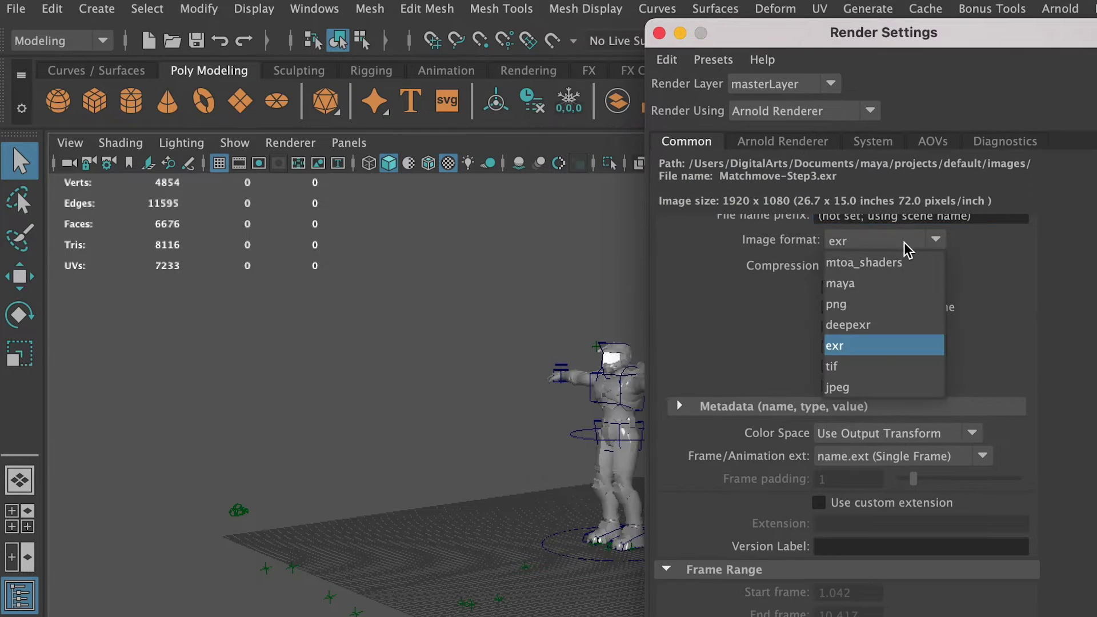
click(860, 393)
Choose the HD_1080 image size preset for the render and close the Render Settings.
scroll(886, 326, down, 5)
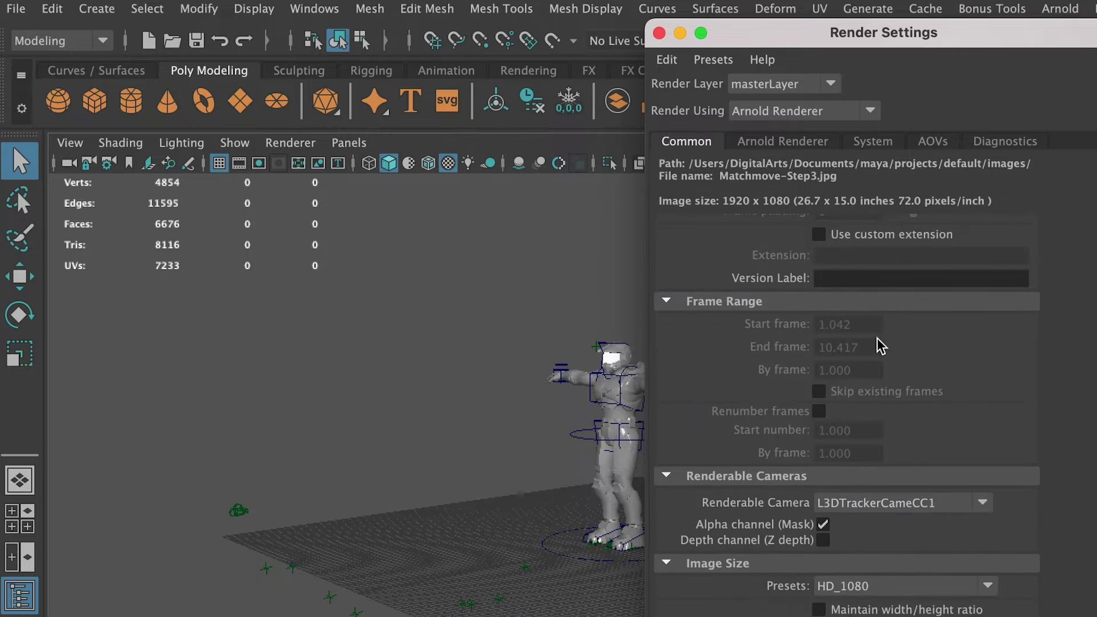
scroll(882, 400, down, 5)
click(863, 421)
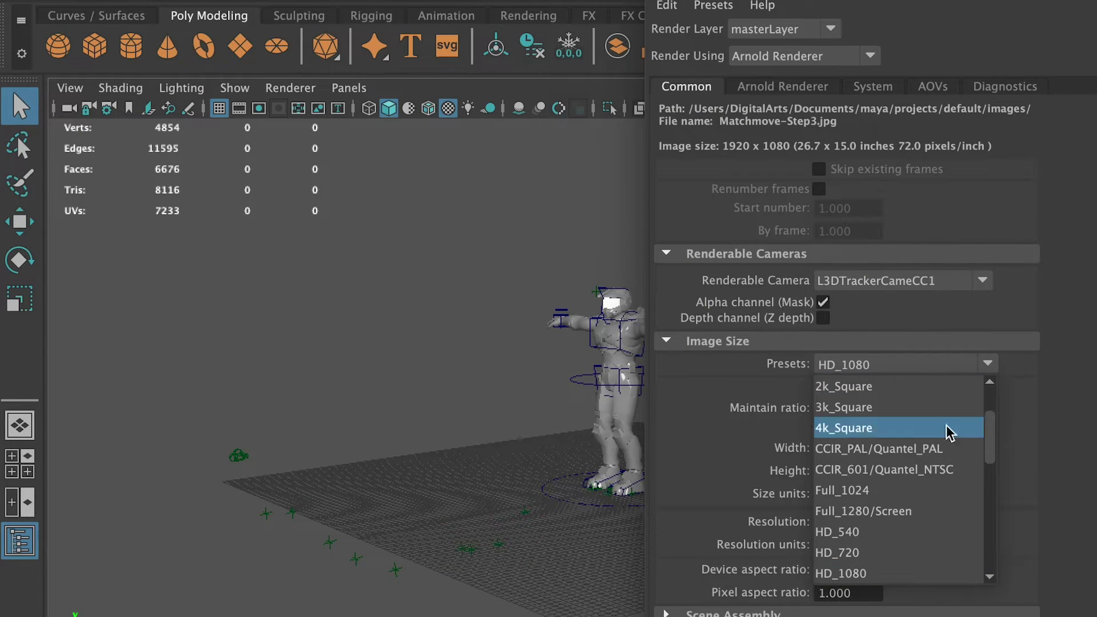
click(889, 574)
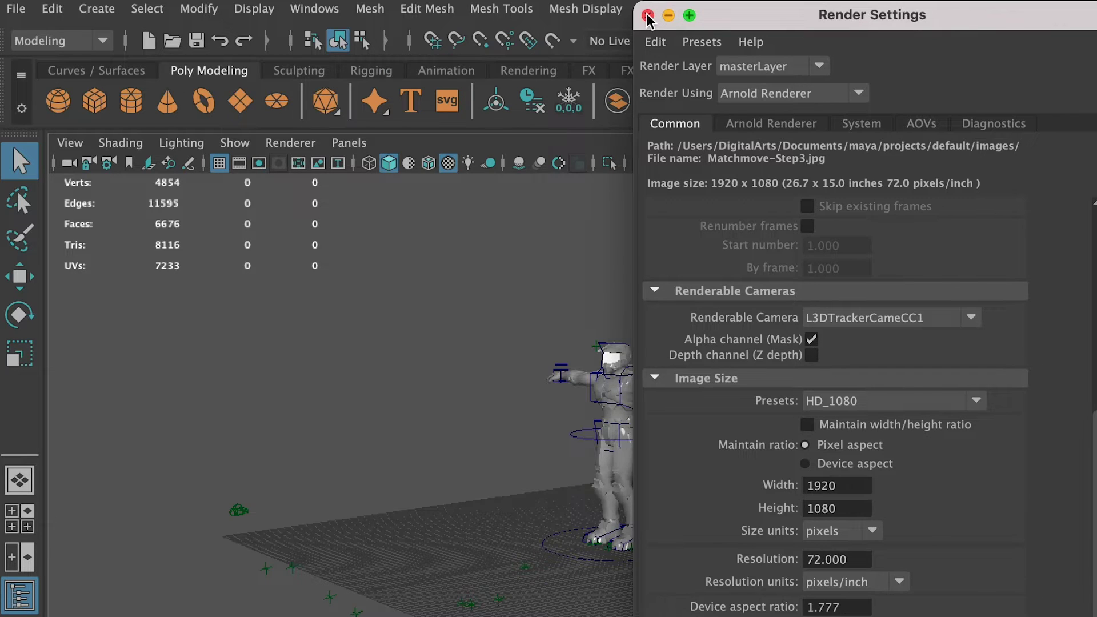
click(648, 17)
Enlarge the tracked camera view and turn on its resolution gate to show the 1920 x 1080 frame.
key(space)
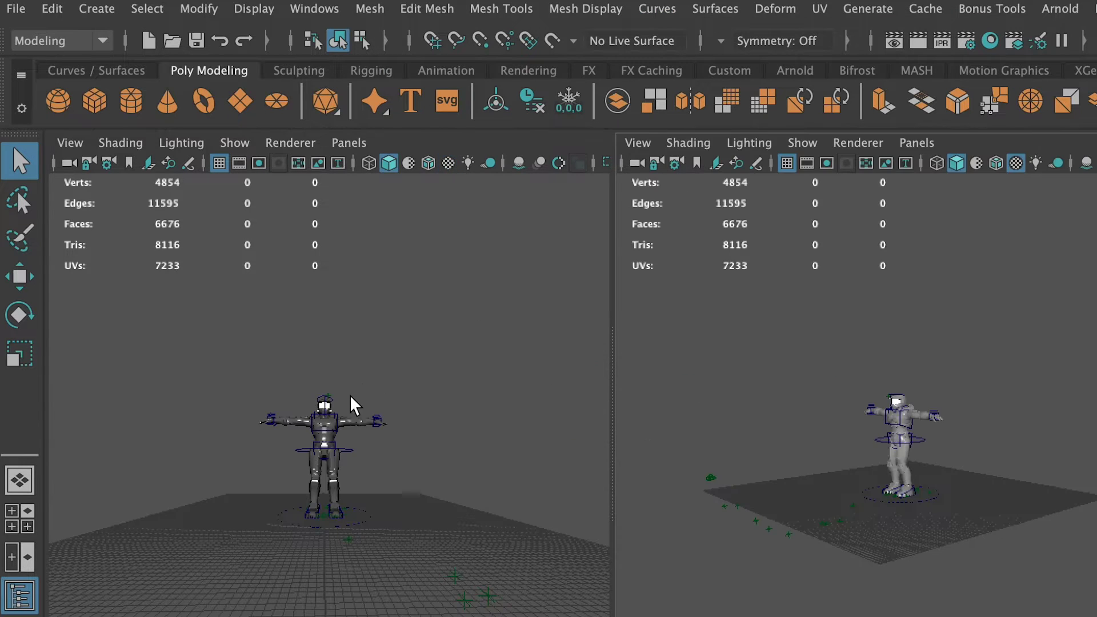
key(space)
click(67, 142)
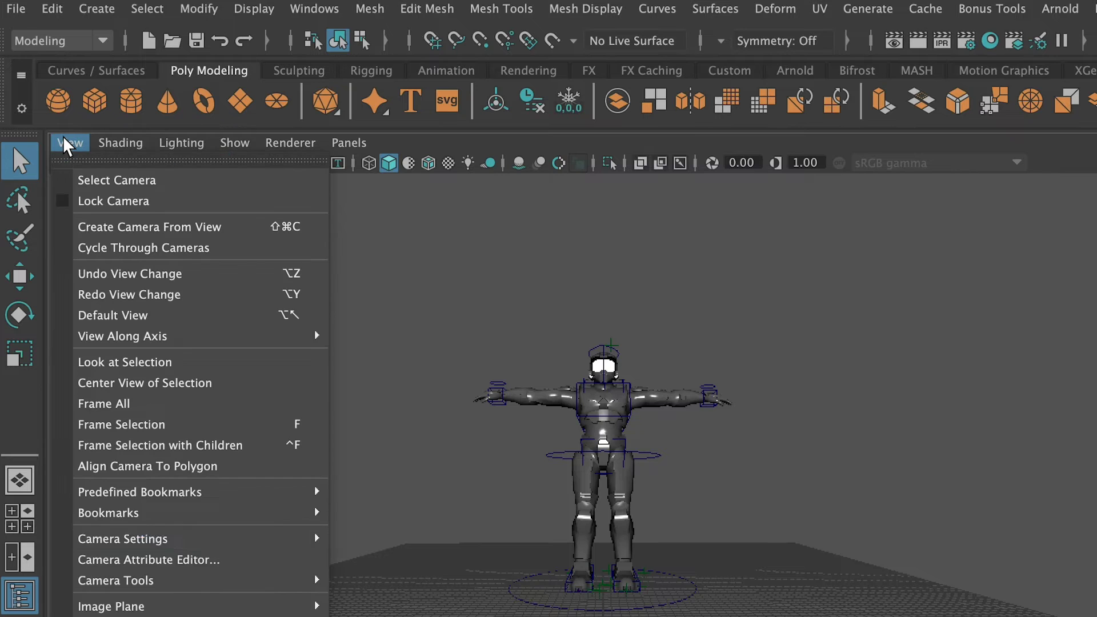
mouse_move(176, 540)
click(341, 587)
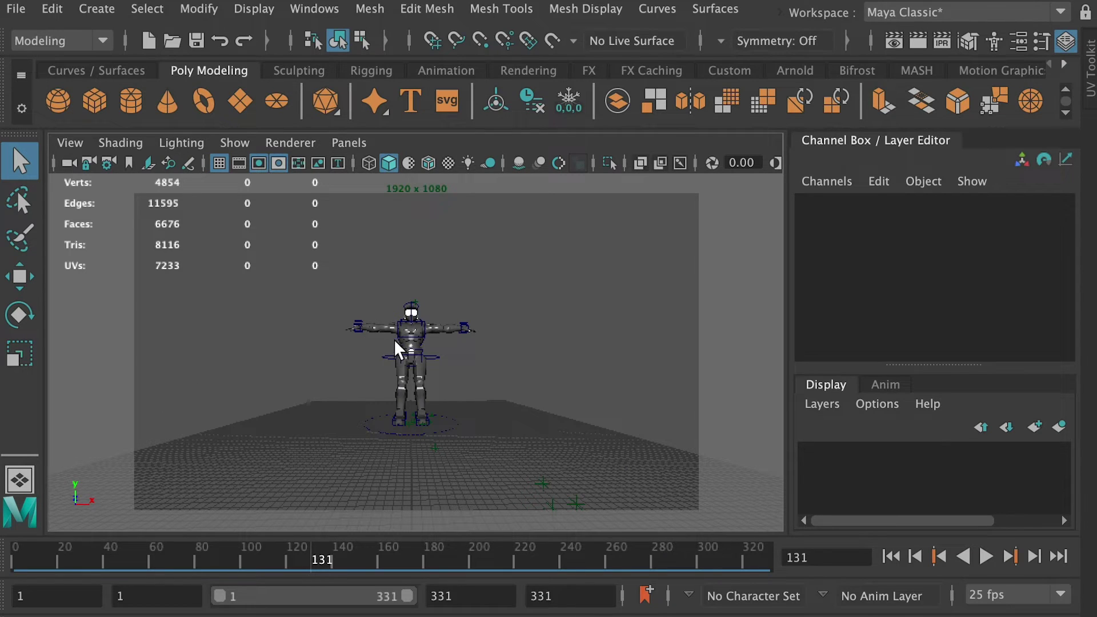
click(448, 473)
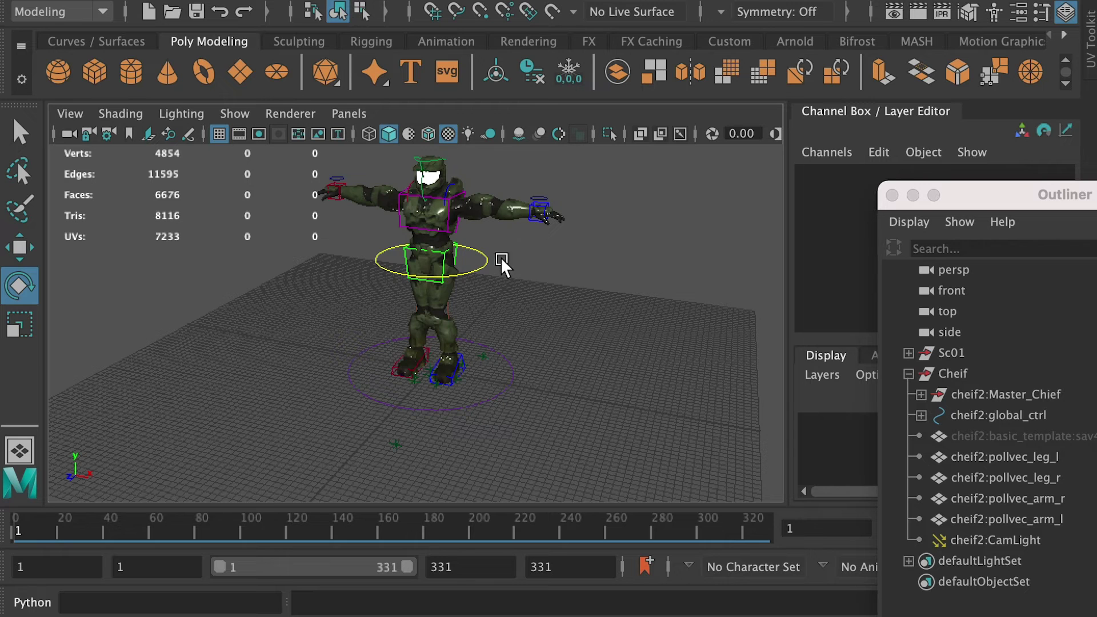
Test the character rig by rotating cheif2:cog_ctrl back and forth and inspecting the legs.
click(482, 260)
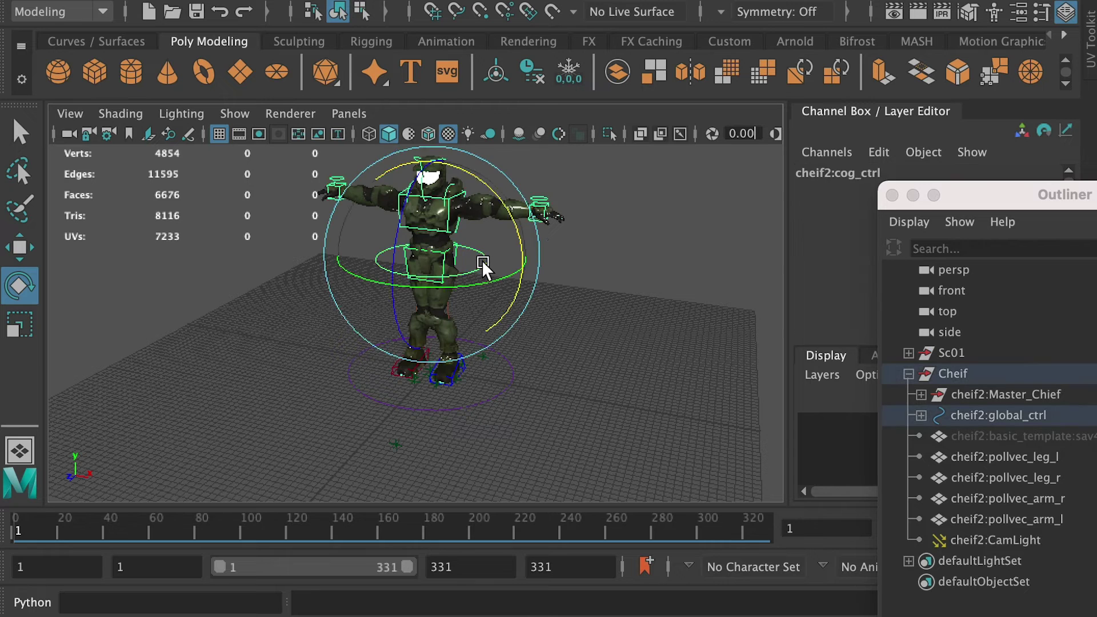
drag(533, 231, 506, 194)
drag(505, 191, 514, 216)
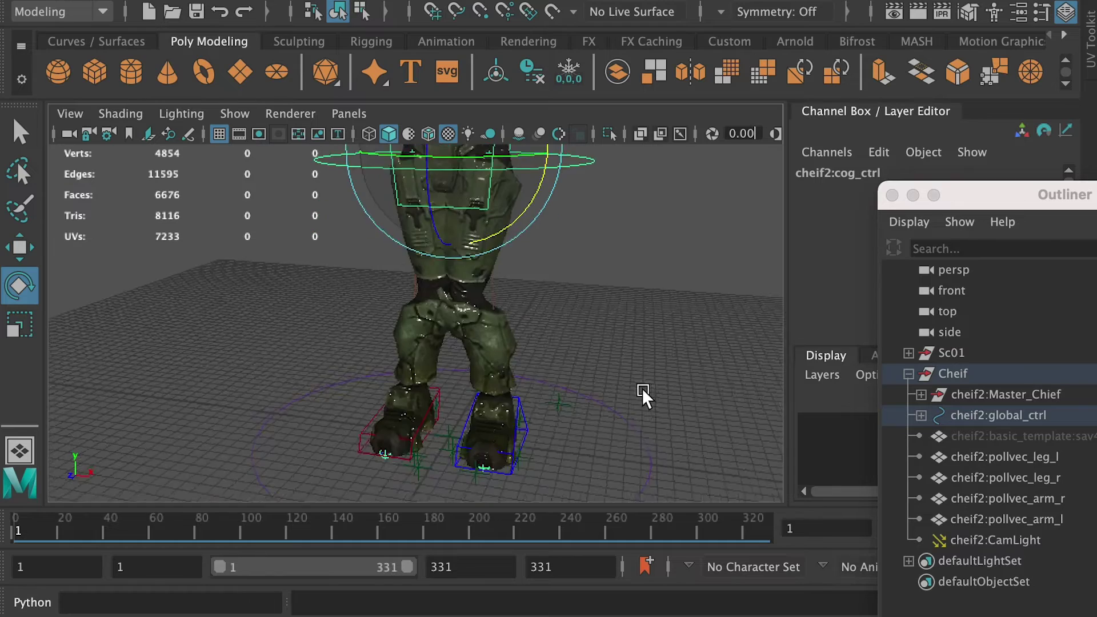
mouse_move(643, 388)
mouse_down()
mouse_move(625, 383)
mouse_move(639, 389)
mouse_up()
Group the four leg and arm pole vectors, cheif2:pollvec_leg_l through cheif2:pollvec_arm_l, inside the Cheif group.
drag(1006, 456, 1025, 480)
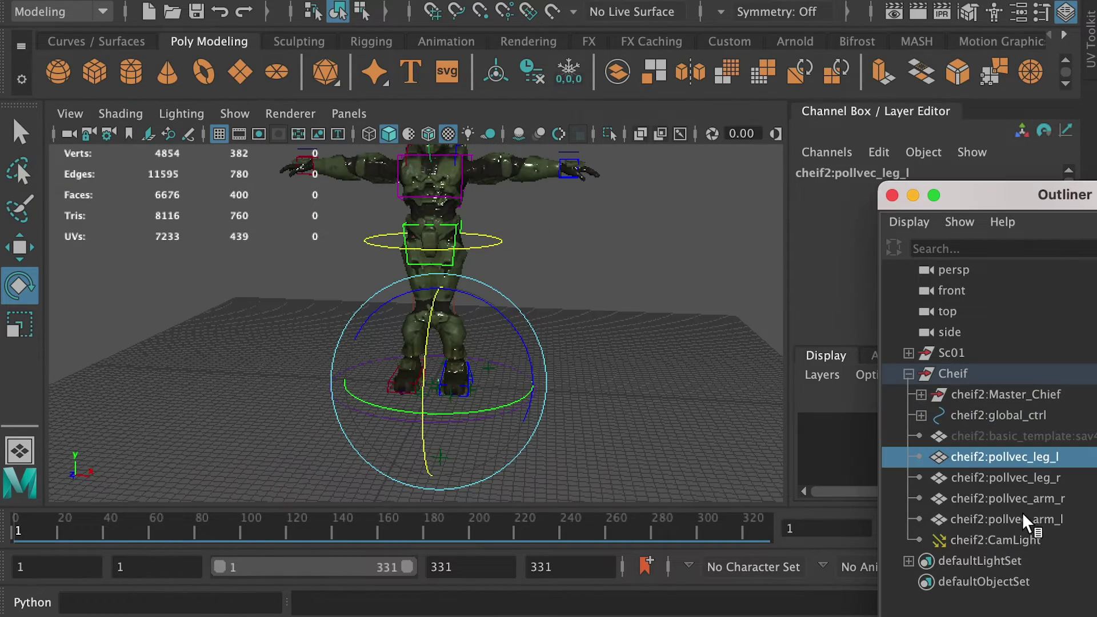
drag(1023, 520, 1020, 517)
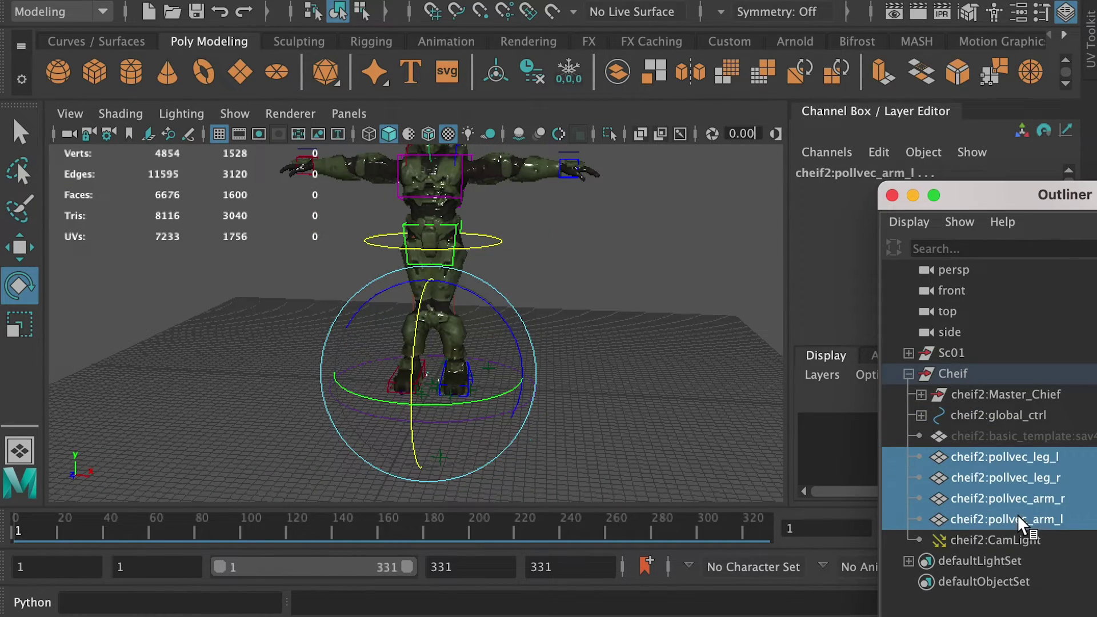
key(w)
drag(523, 377, 595, 396)
key(super+z)
key(super+g)
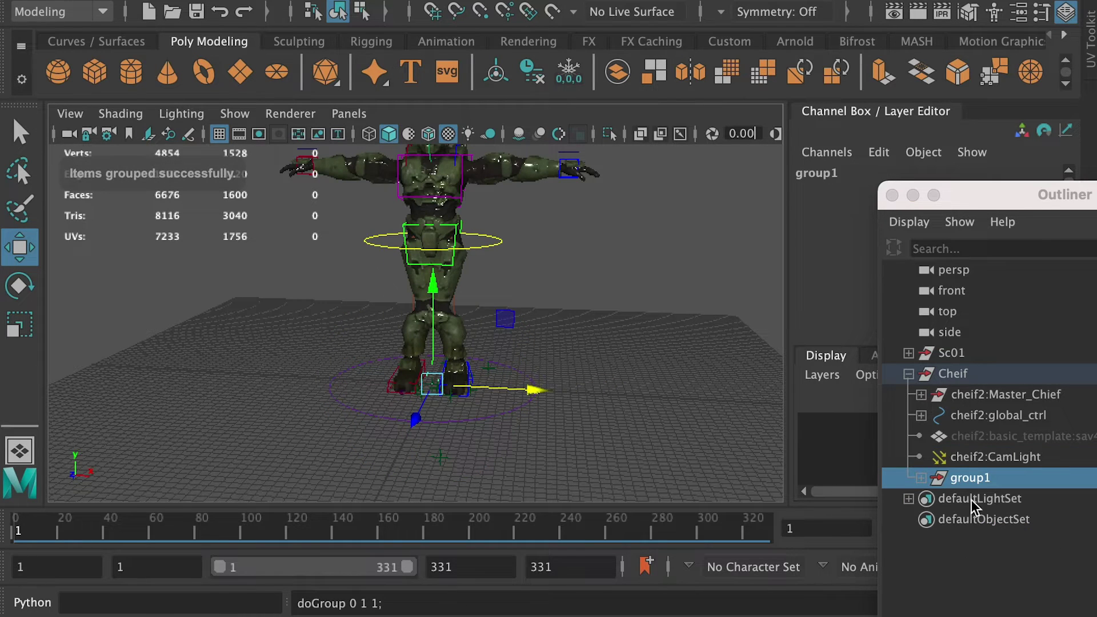
Scale the pole vector group uniformly to about 21.17 and set its Y rotation to -90 degrees.
key(r)
drag(433, 385, 705, 405)
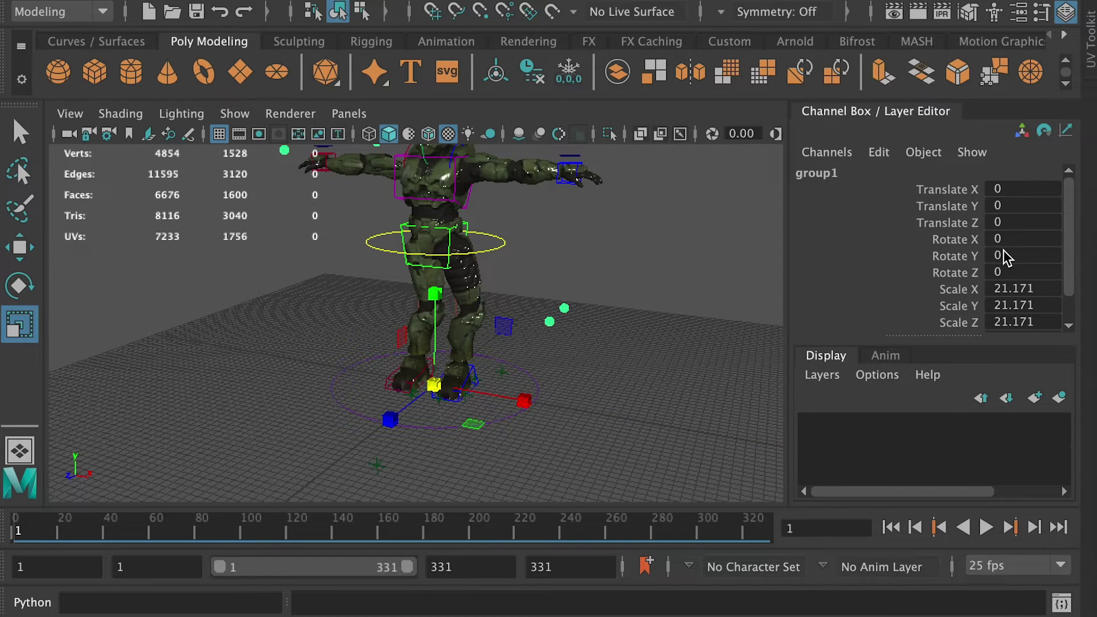
click(1003, 255)
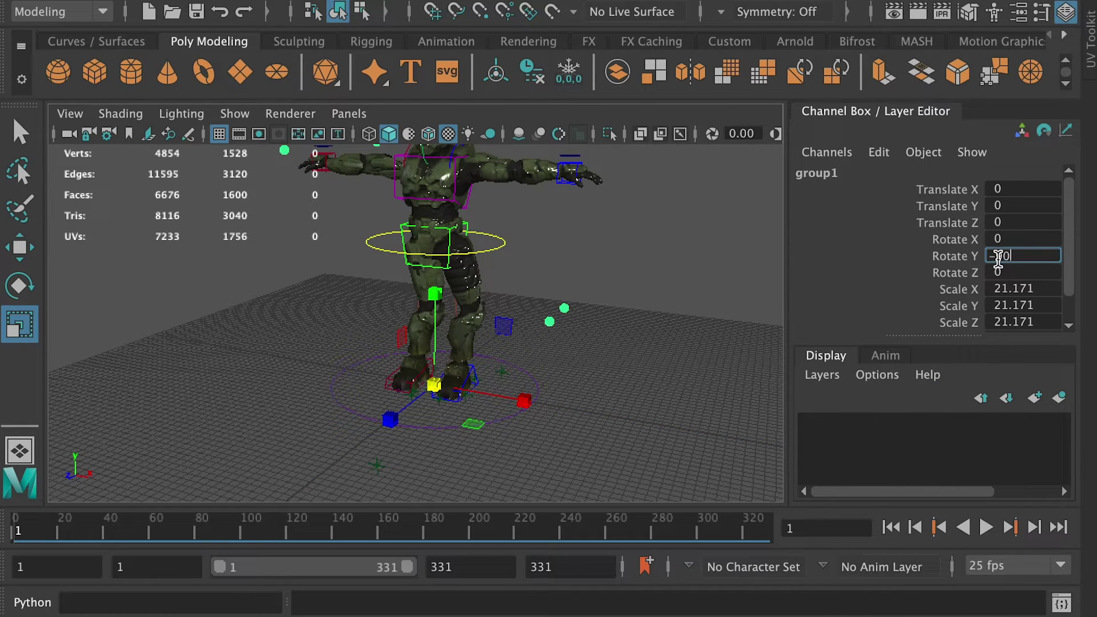
text(-90)
key(Return)
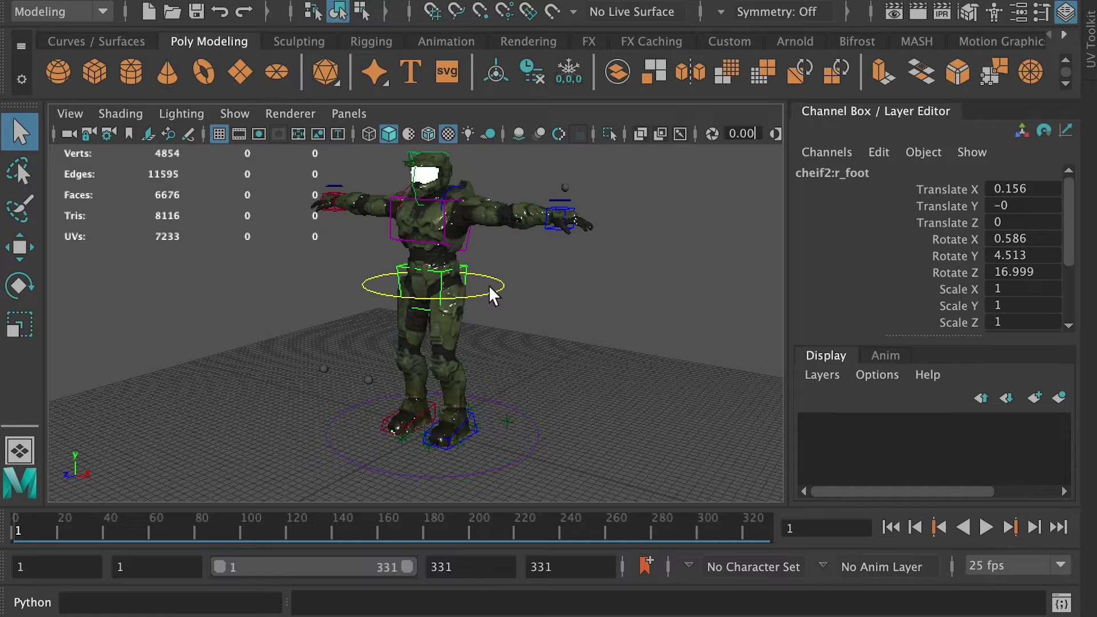
Keyframe cheif2:cog_ctrl upright at frame 1 and tilted about -26.6 degrees around X at frame 20.
click(492, 288)
key(s)
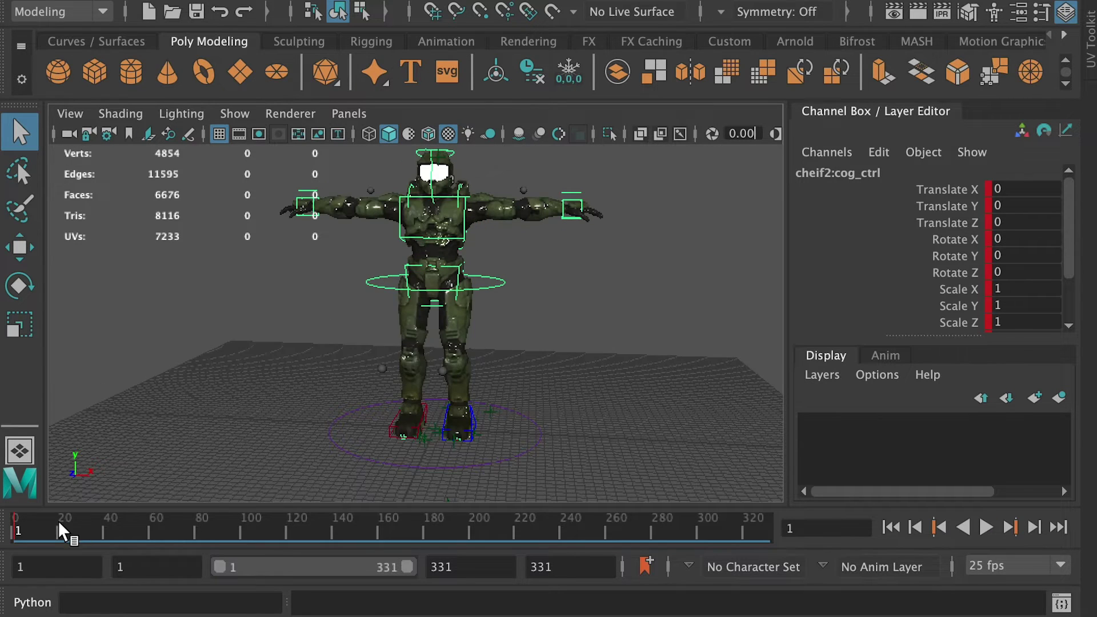
click(57, 530)
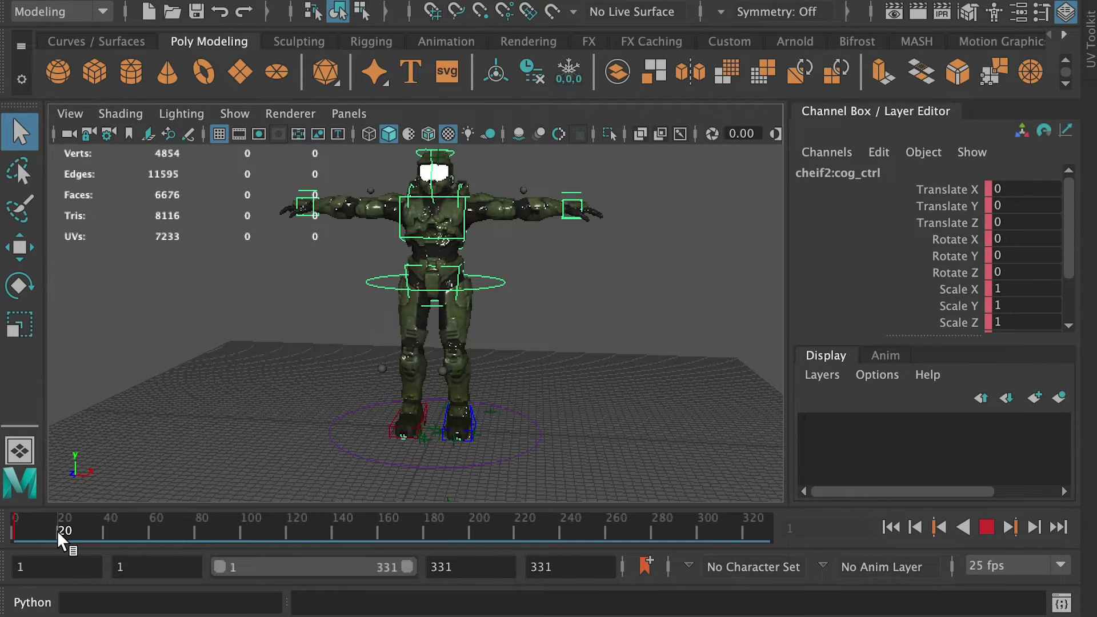
key(e)
drag(519, 235, 486, 331)
key(s)
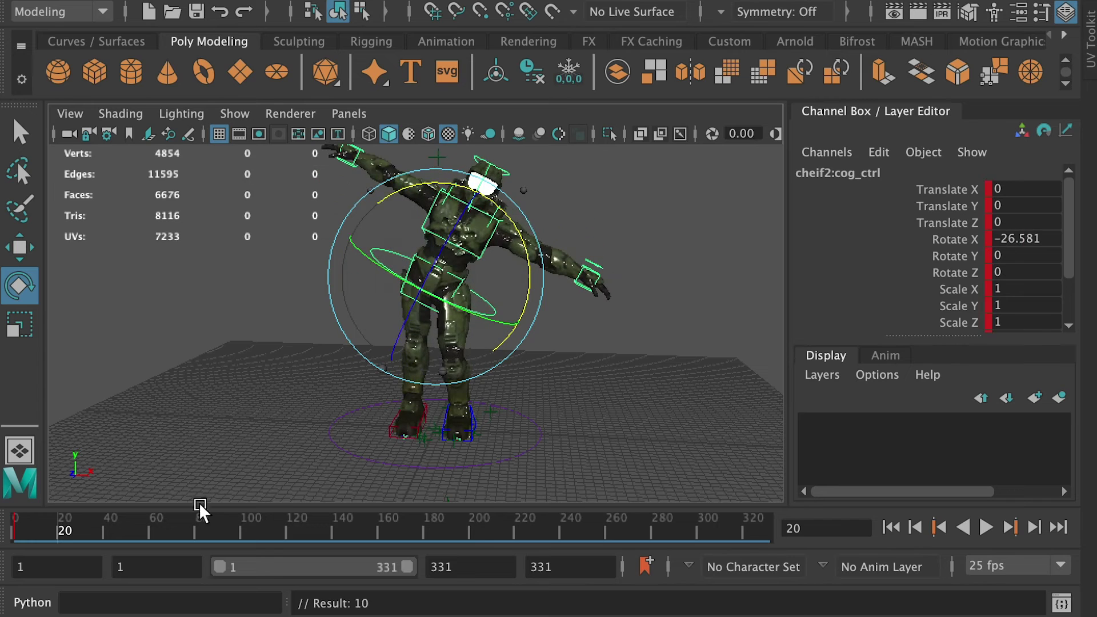
Hold the sideways tilt of cheif2:cog_ctrl by keyframing the same pose at frame 40.
click(104, 530)
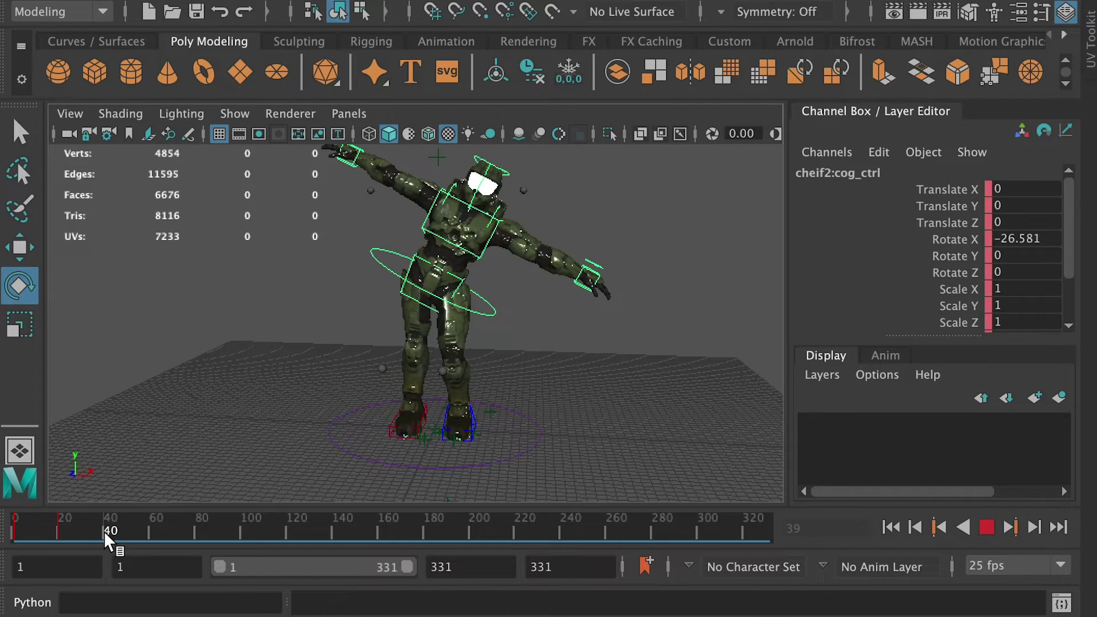
key(s)
key(alt+v)
Keyframe cheif2:cog_ctrl at frame 60 with an opposite tilt of about 26.5 degrees around X and play the animation from frame 1.
click(149, 531)
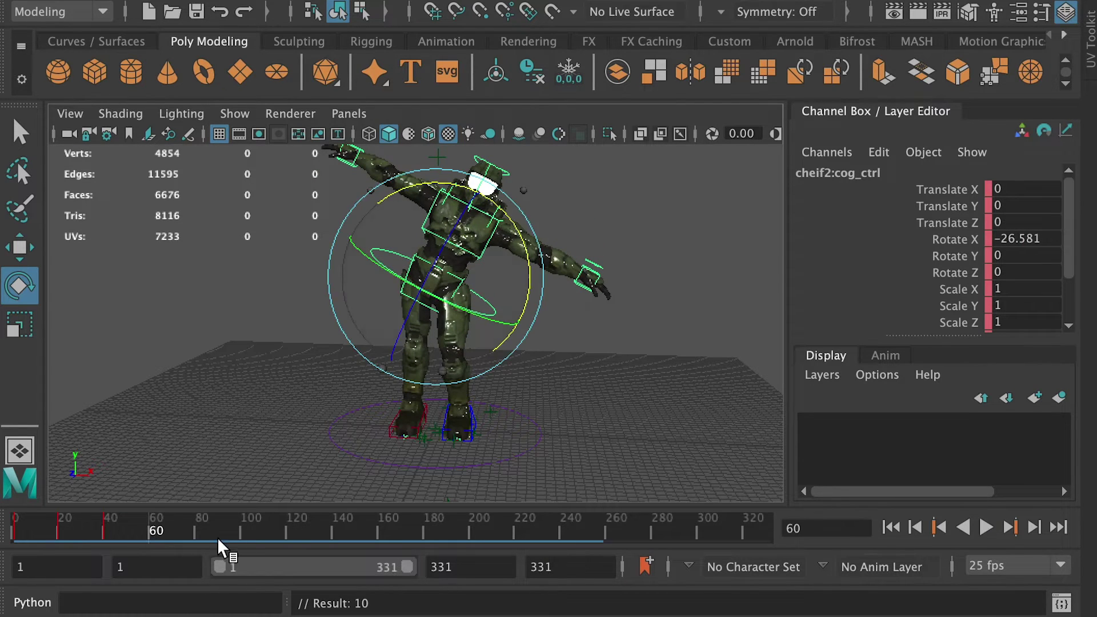
drag(529, 283, 497, 214)
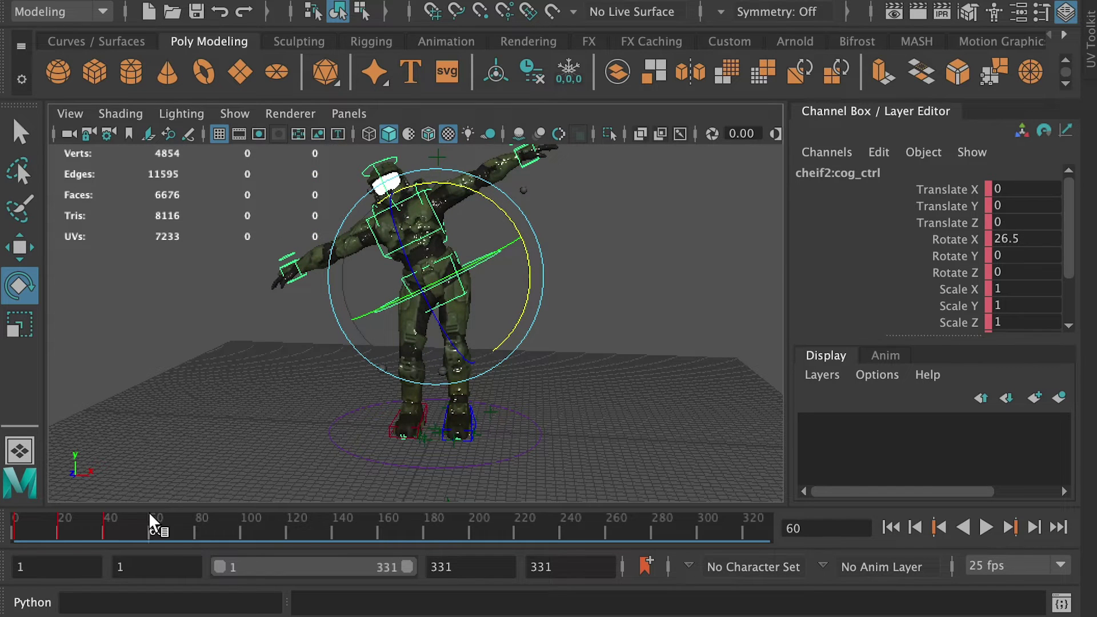
key(s)
key(alt+v)
drag(53, 525, 15, 517)
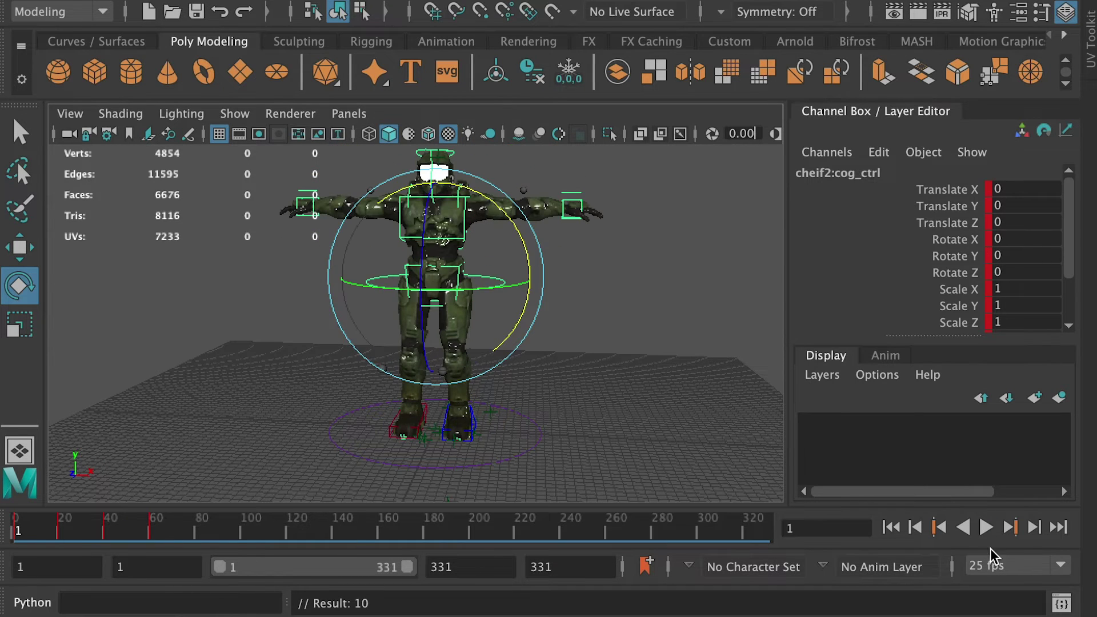
click(980, 527)
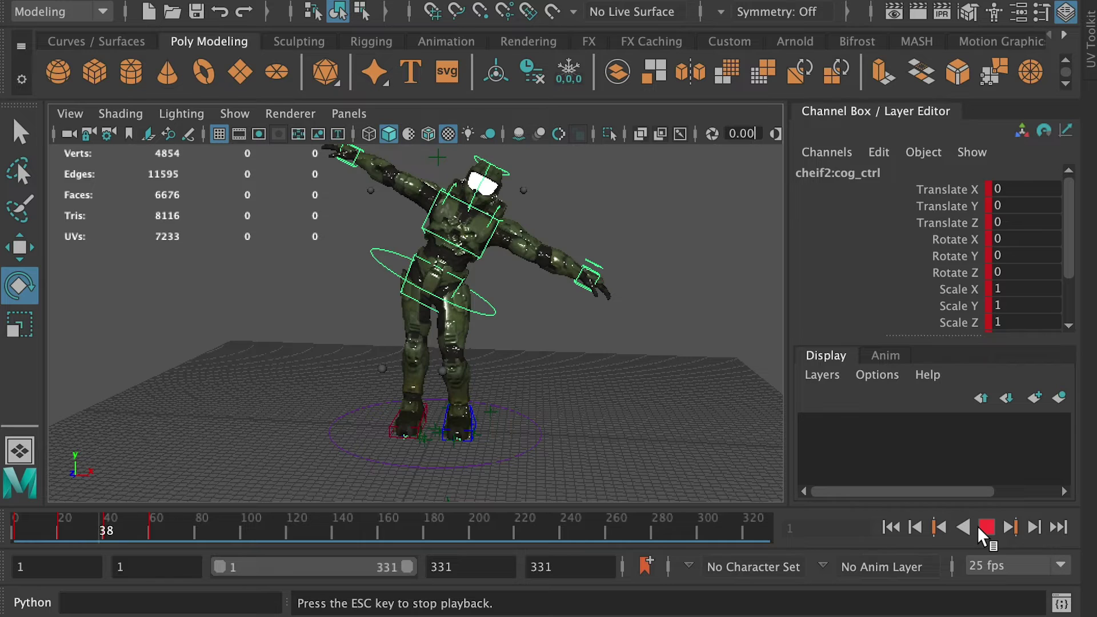
Hold the opposite tilt of cheif2:cog_ctrl by keyframing the same pose at frame 80.
click(978, 527)
key(s)
key(alt+v)
click(241, 535)
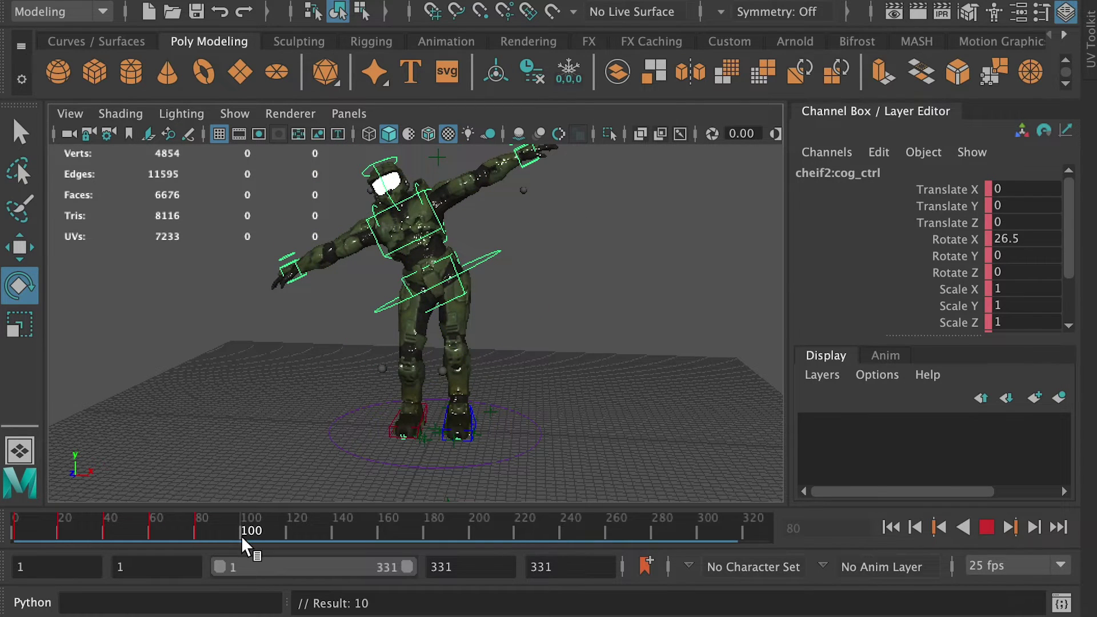
Copy the cheif2:cog_ctrl keys from frames 20 to 80 and paste them starting at frame 100.
drag(119, 535, 62, 535)
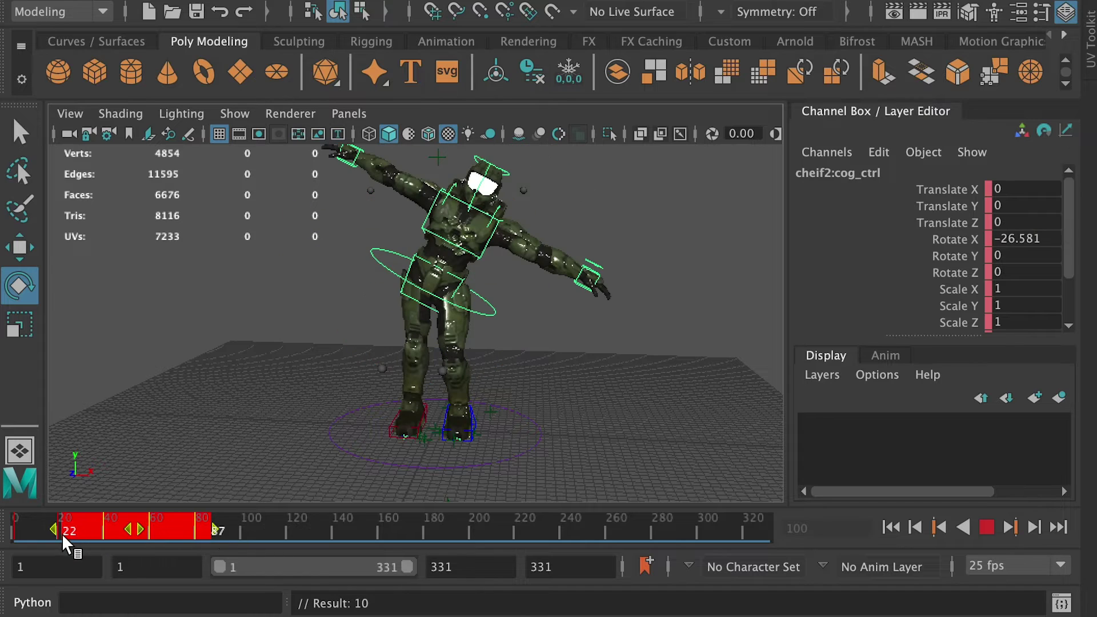
right_click(88, 523)
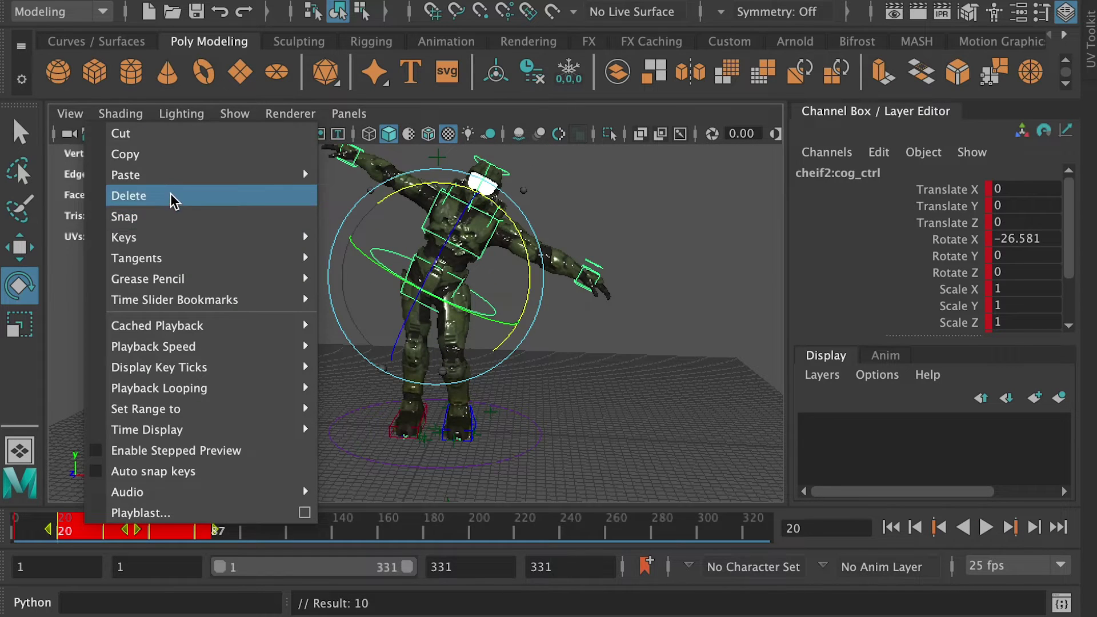
click(135, 154)
click(240, 529)
right_click(240, 529)
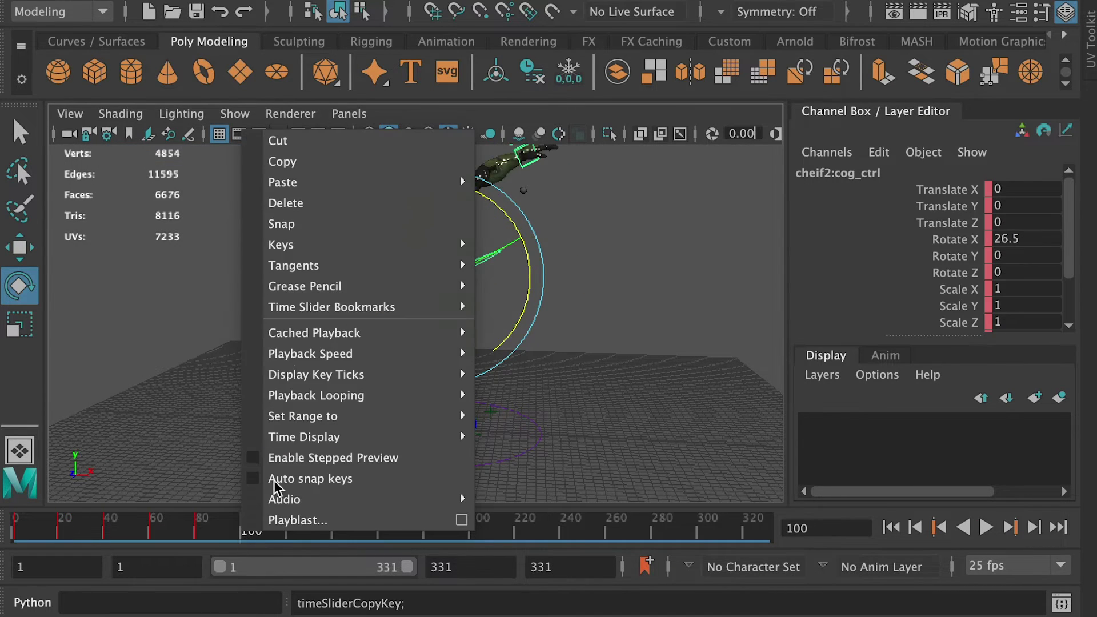
mouse_move(400, 181)
click(535, 181)
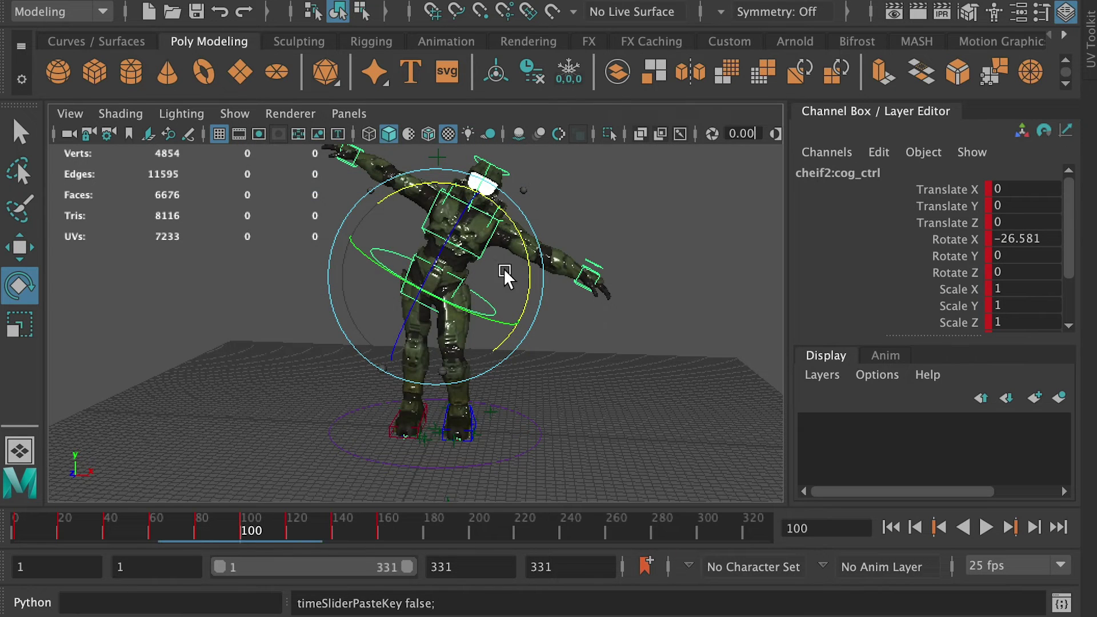
Copy the cheif2:cog_ctrl keys from frames 20 to 160, paste them starting at frame 180 and play the animation.
click(423, 530)
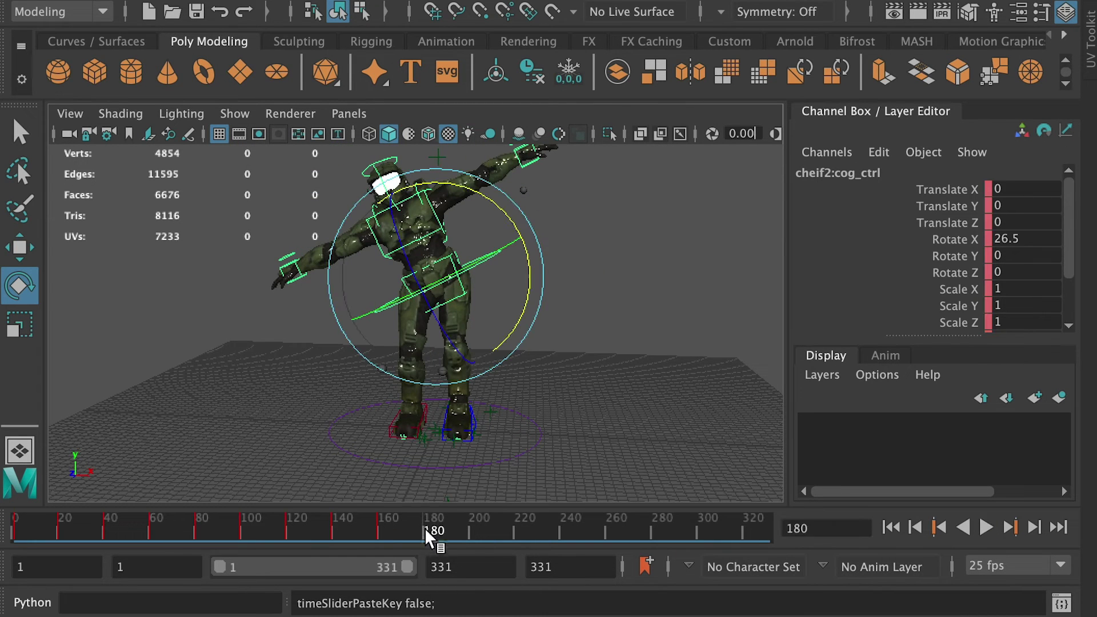
drag(381, 528, 57, 540)
right_click(57, 540)
click(152, 164)
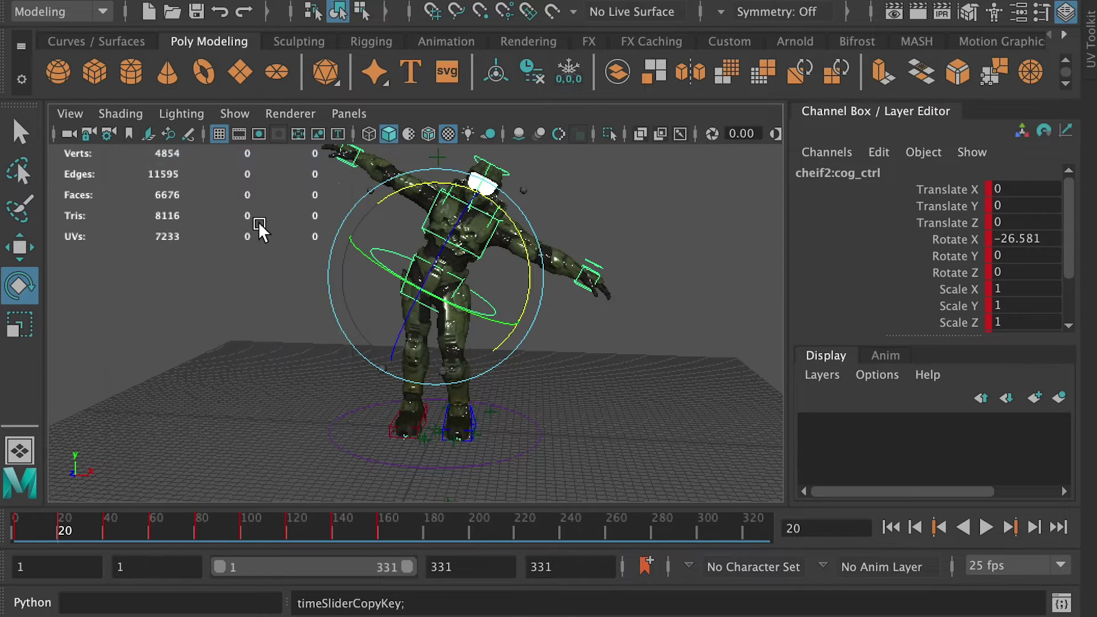
click(423, 529)
right_click(423, 529)
mouse_move(652, 182)
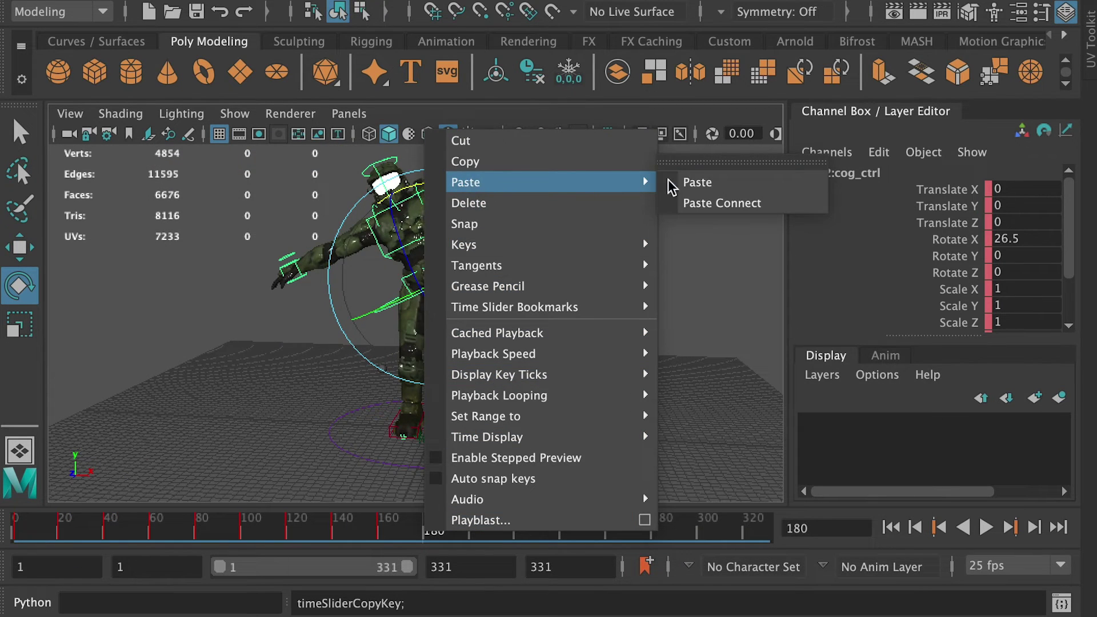
click(699, 182)
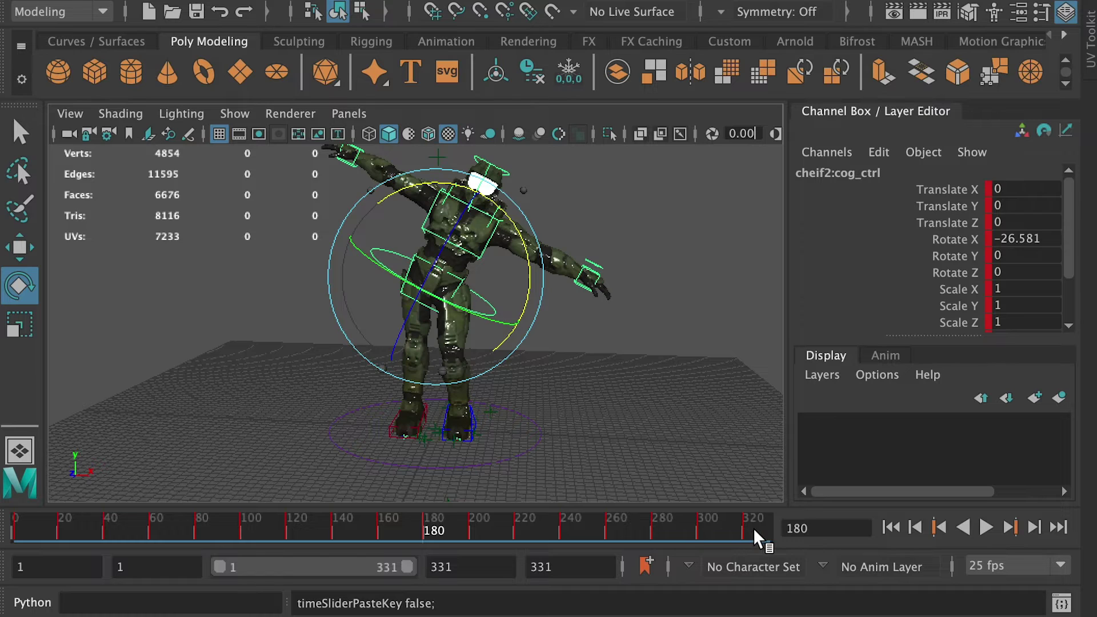
key(alt+v)
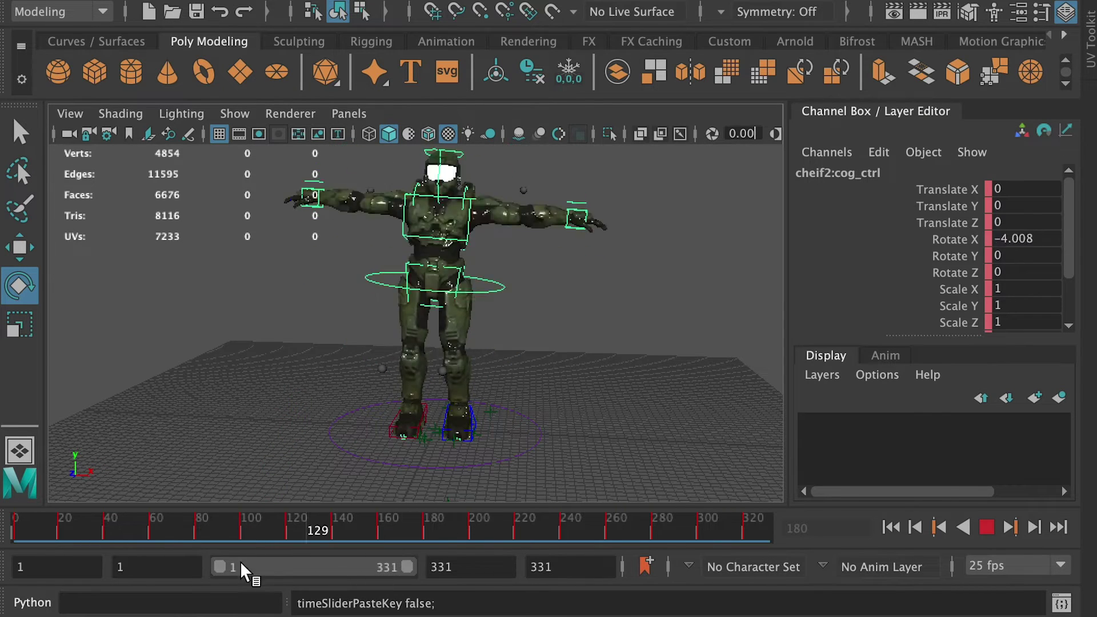
key(alt+shift+v)
click(255, 255)
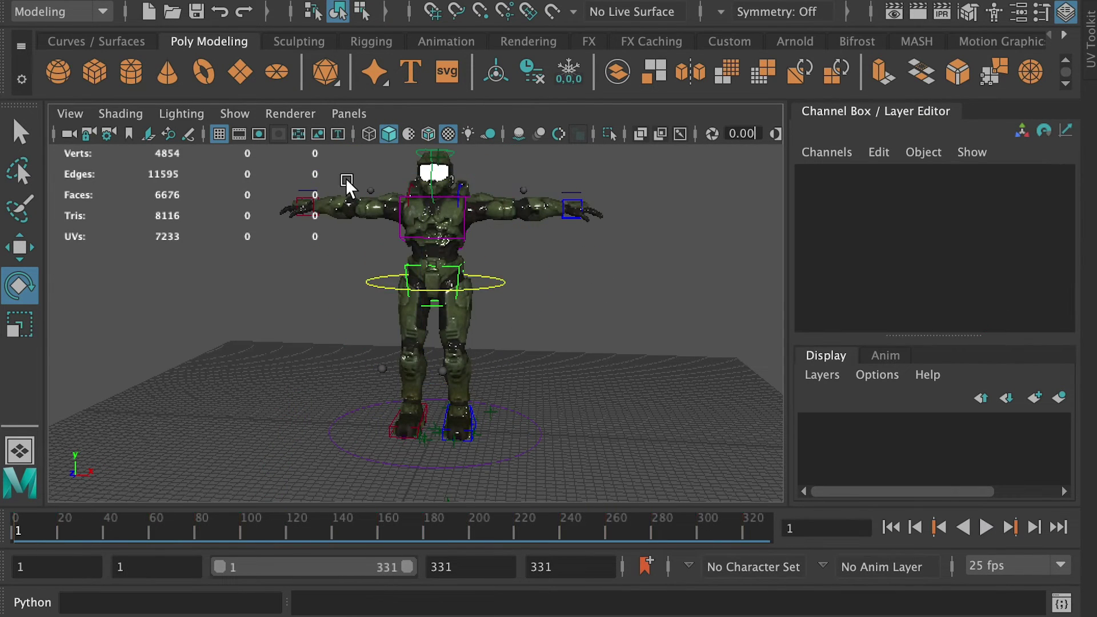
Keyframe cheif2:_arm_ctrl_r at rest at frame 1 and lowered to Translate Y -0.375, Translate Z -0.297 at frame 20.
click(310, 200)
key(s)
drag(34, 531, 58, 527)
scroll(346, 211, down, 2)
key(w)
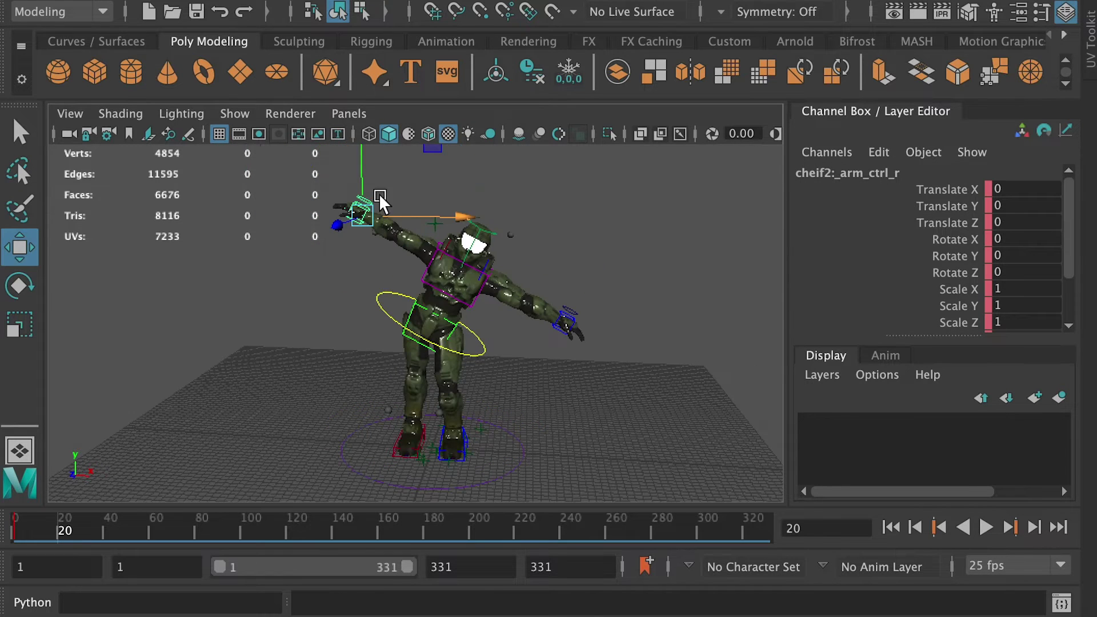
drag(358, 197, 351, 223)
drag(459, 278, 485, 336)
scroll(469, 280, up, 3)
scroll(485, 336, down, 1)
key(s)
Hold the lowered pose of cheif2:_arm_ctrl_r by keyframing it at frame 40.
drag(57, 526, 149, 539)
key(s)
key(ctrl+s)
Reset Translate Y and Translate Z of cheif2:_arm_ctrl_r to 0 and keyframe the pose at frames 60 and 80.
click(1022, 206)
text(0)
click(1026, 222)
text(0)
key(Return)
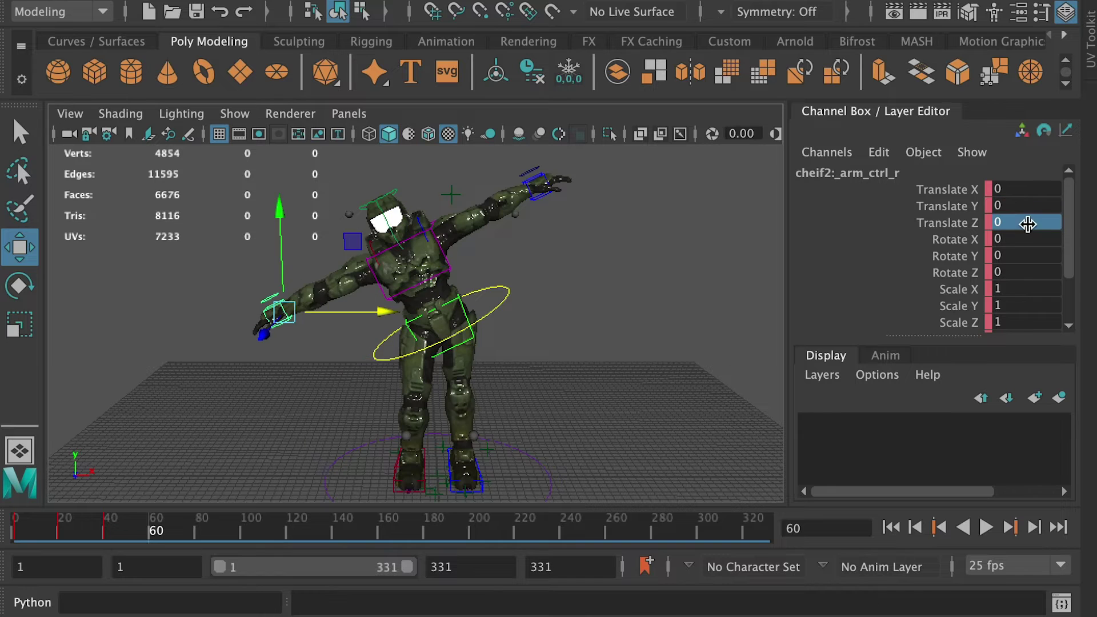
key(s)
mouse_move(149, 525)
mouse_down()
mouse_move(195, 539)
mouse_move(242, 529)
mouse_up()
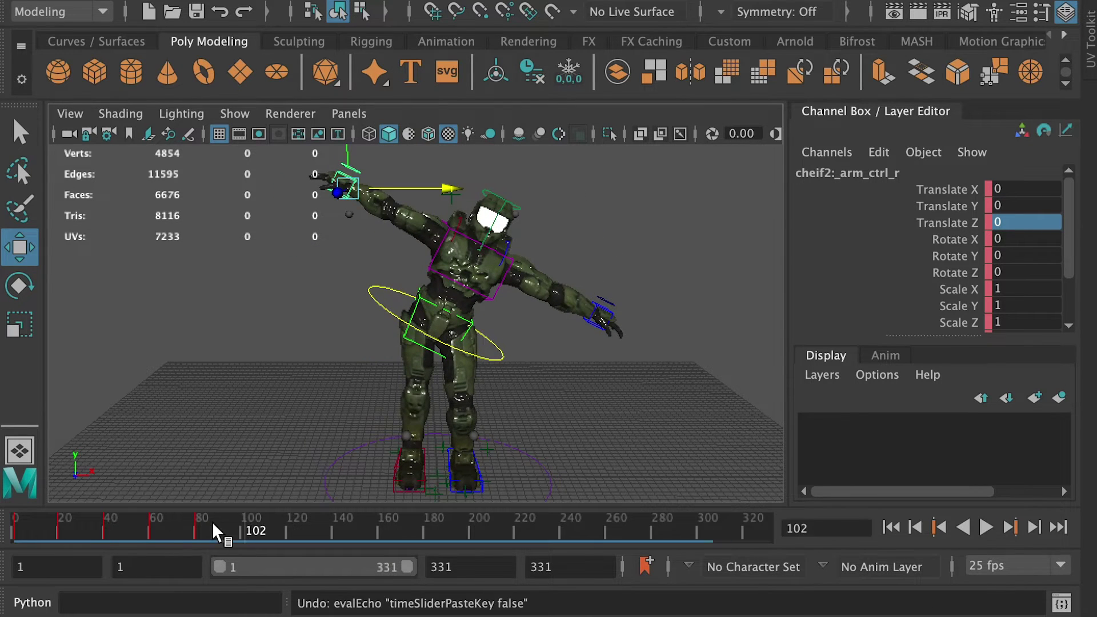
Copy the cheif2:_arm_ctrl_r keys from frames 20 to 80 and paste them starting at frame 100.
drag(214, 523, 59, 532)
right_click(108, 531)
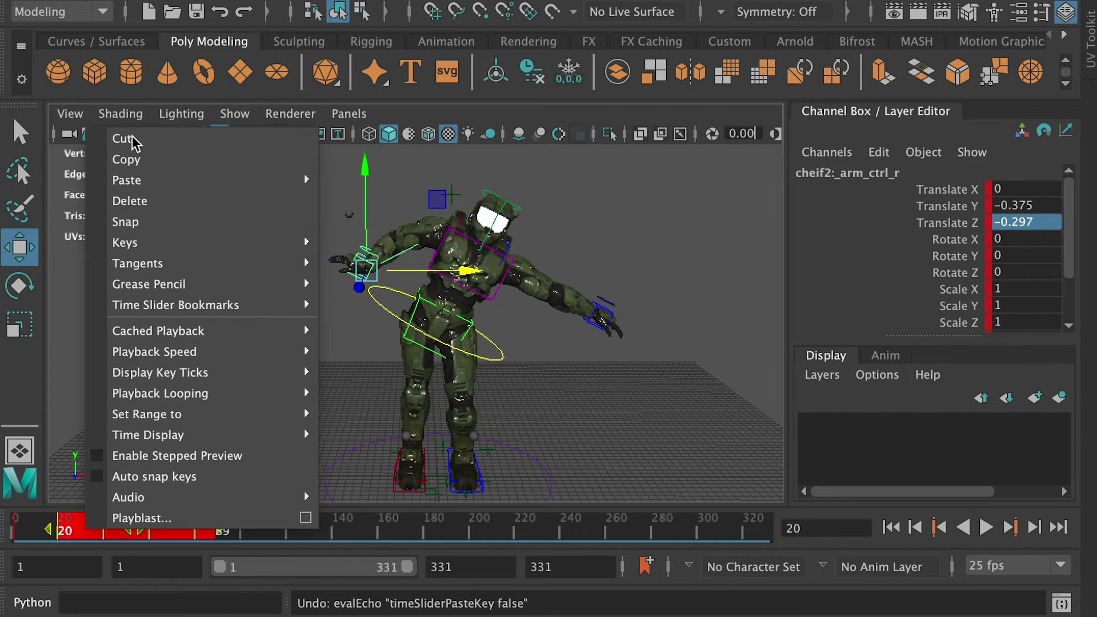
click(131, 158)
click(239, 531)
right_click(239, 530)
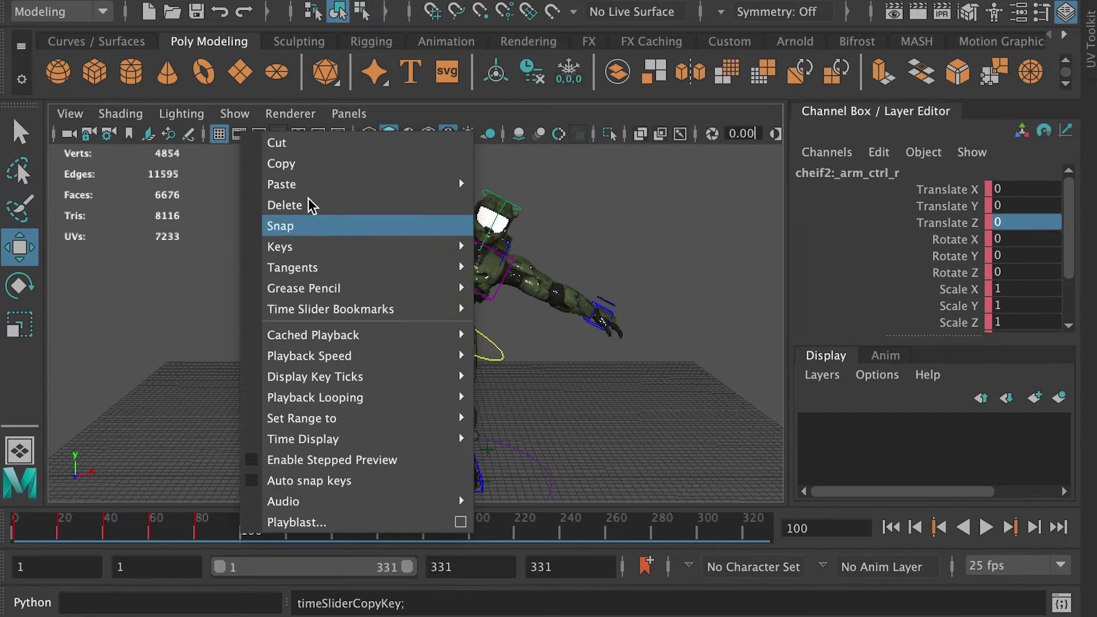
mouse_move(366, 184)
click(529, 184)
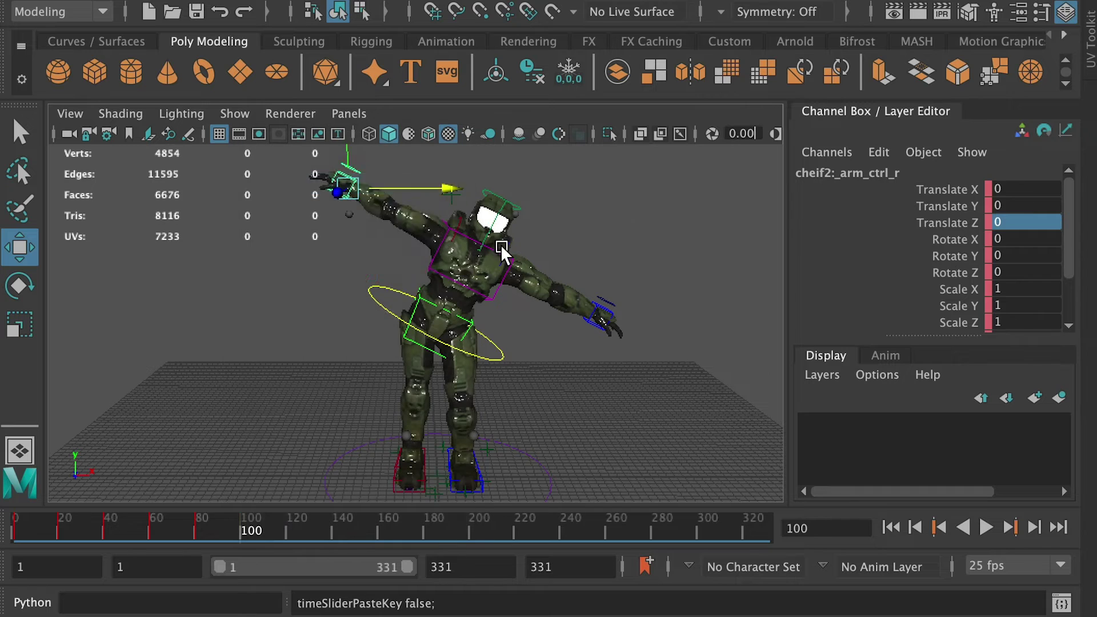
Copy the cheif2:_arm_ctrl_r keys from frames 20 to 160 and paste them starting at frame 180.
drag(394, 531, 58, 534)
right_click(57, 533)
click(131, 162)
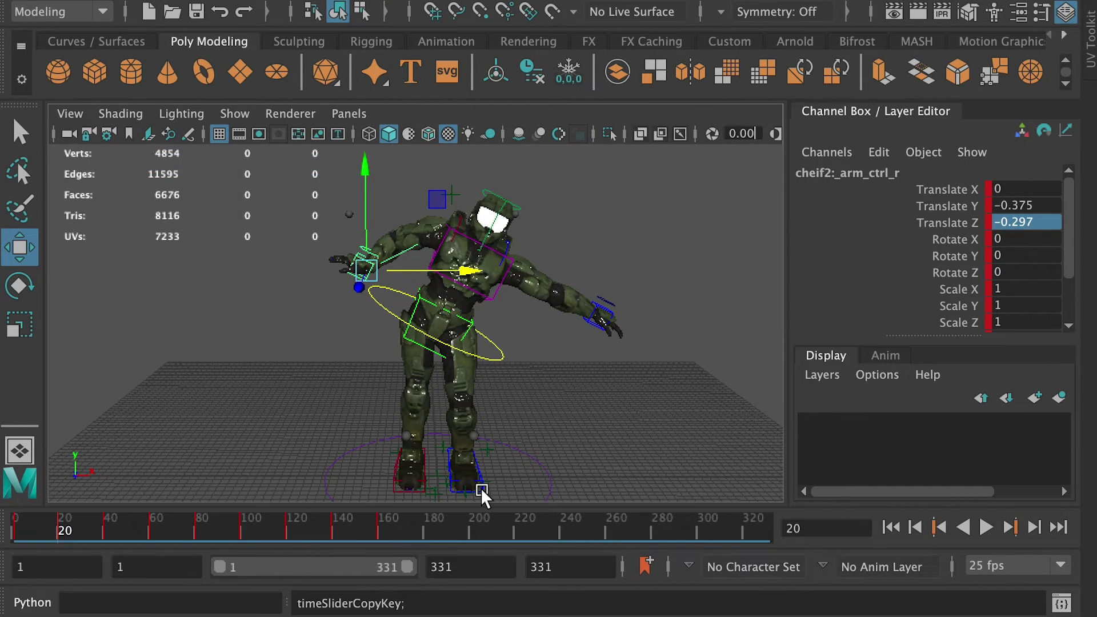
click(427, 532)
right_click(423, 533)
mouse_move(477, 183)
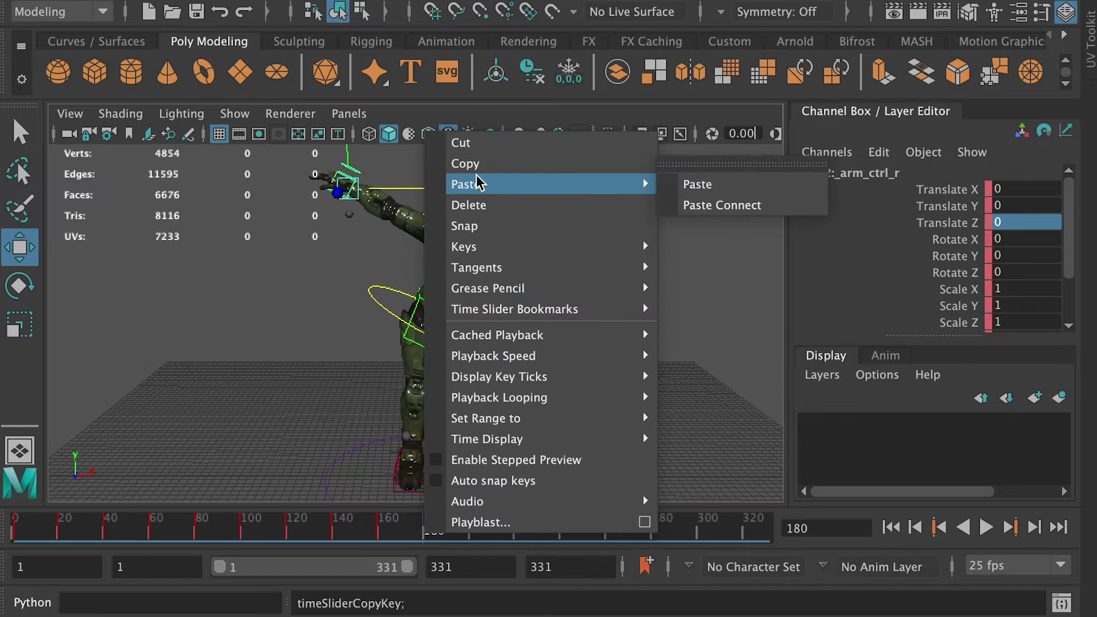
click(696, 187)
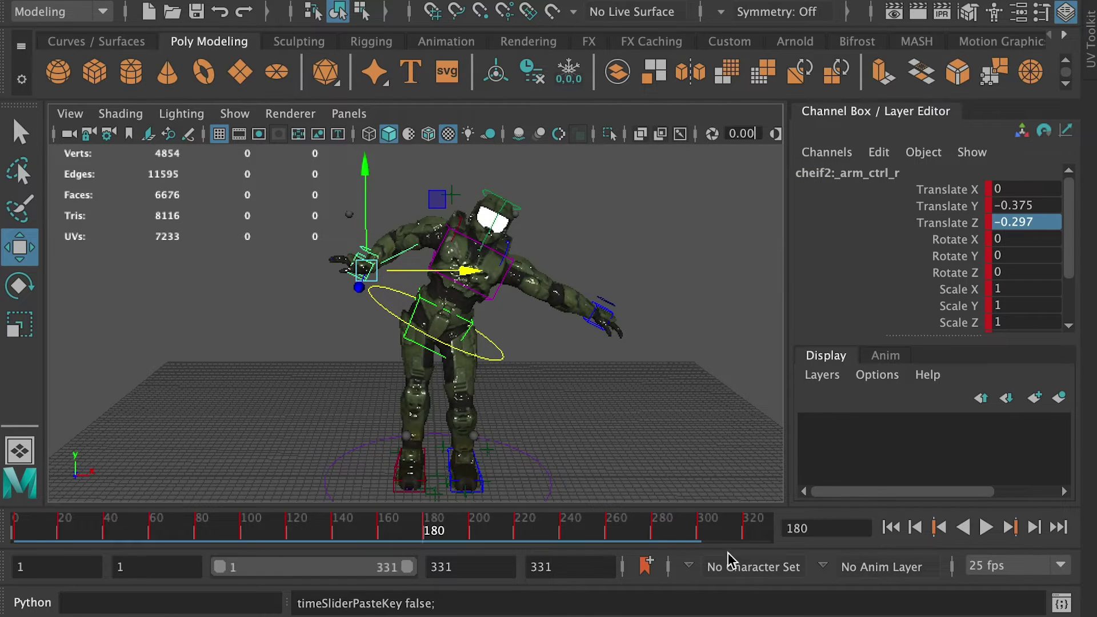
Keyframe cheif2:_arm_ctrl_l in its rest pose at frames 1, 20 and 40.
key(alt+shift+v)
click(587, 251)
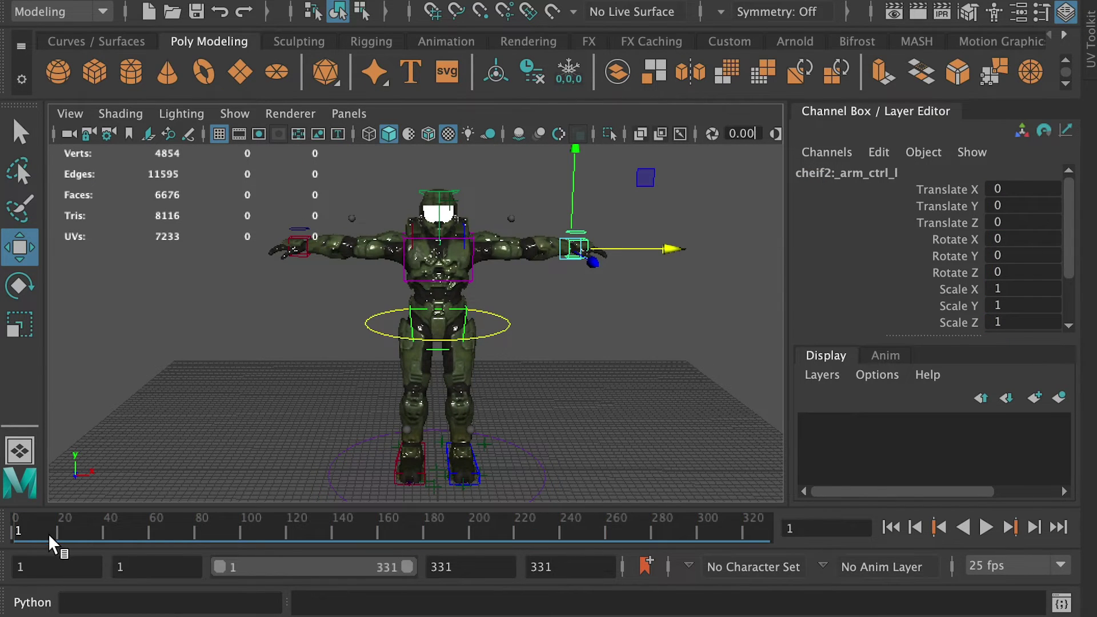
key(s)
drag(51, 529, 150, 532)
key(s)
Lower cheif2:_arm_ctrl_l to Translate Y -0.482 and Translate Z 0.464, and keyframe the pose at frames 60 and 80.
drag(527, 184, 527, 257)
drag(641, 268, 577, 280)
drag(494, 178, 493, 213)
drag(587, 317, 599, 319)
drag(433, 412, 466, 389)
key(s)
drag(174, 530, 177, 530)
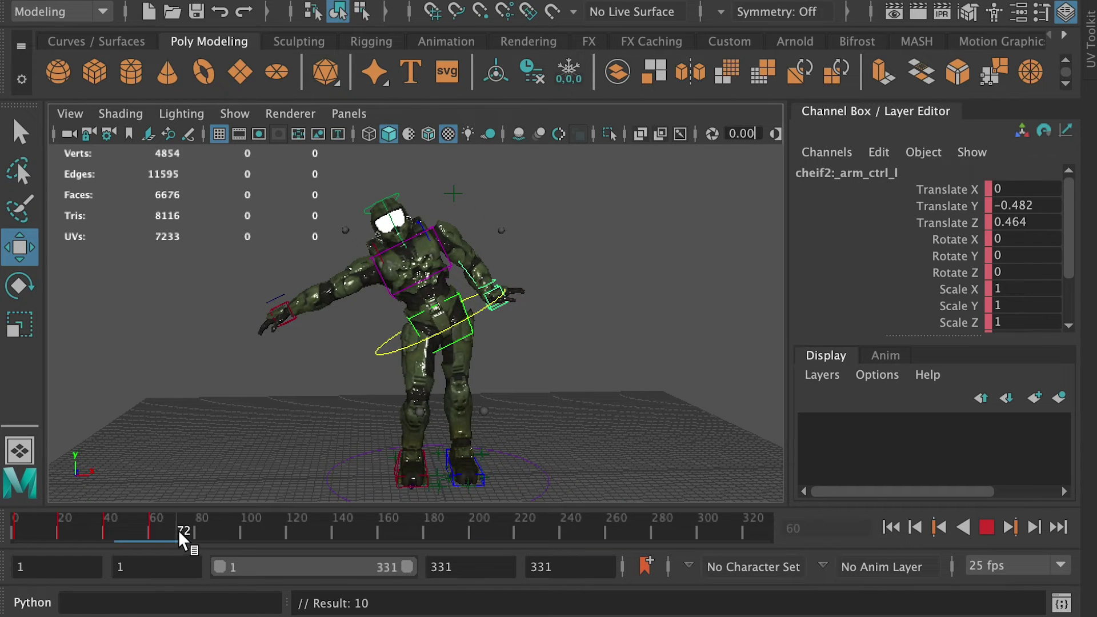
click(196, 531)
key(s)
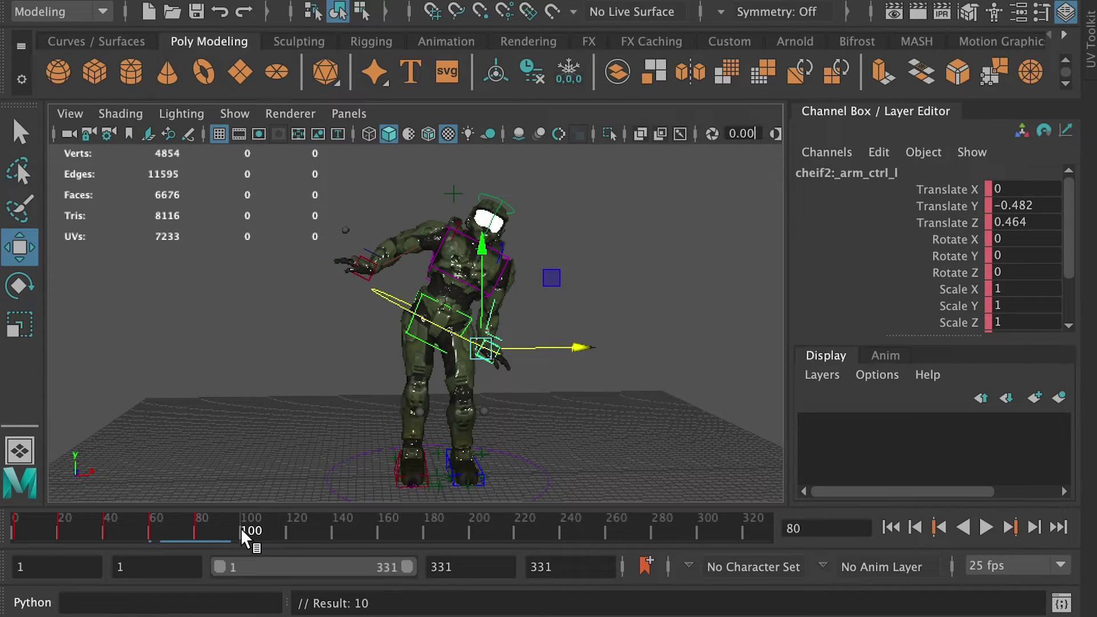
Copy the rest-pose key of cheif2:_arm_ctrl_l from frame 40 to frame 100 and keyframe the same pose at frame 120.
drag(241, 528, 103, 527)
right_click(113, 514)
click(144, 144)
click(242, 527)
right_click(242, 526)
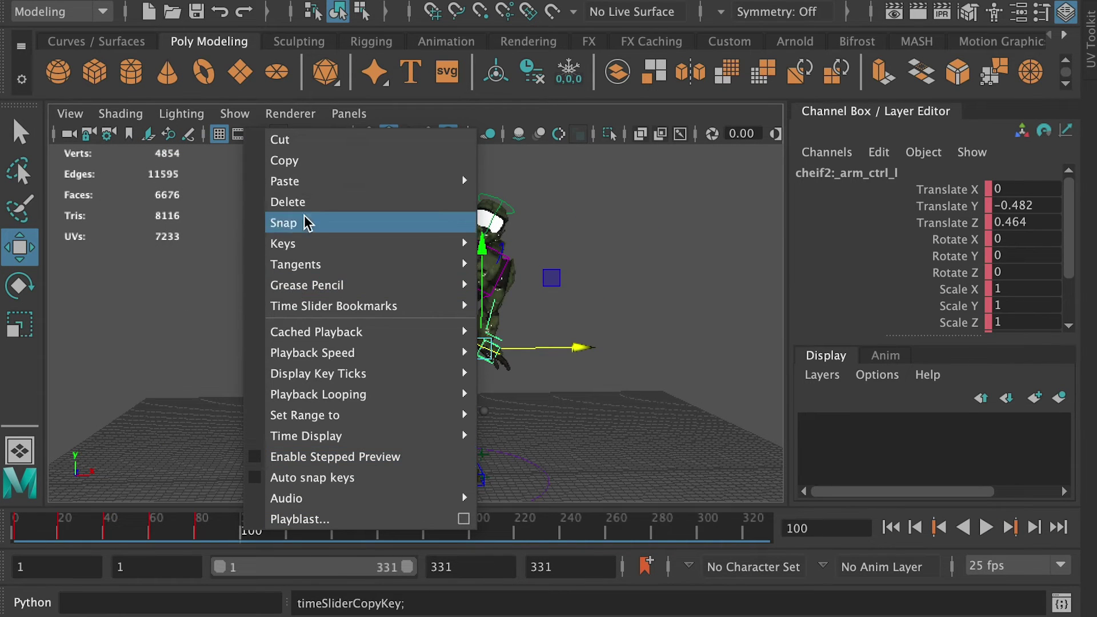
mouse_move(352, 181)
click(496, 190)
key(alt+v)
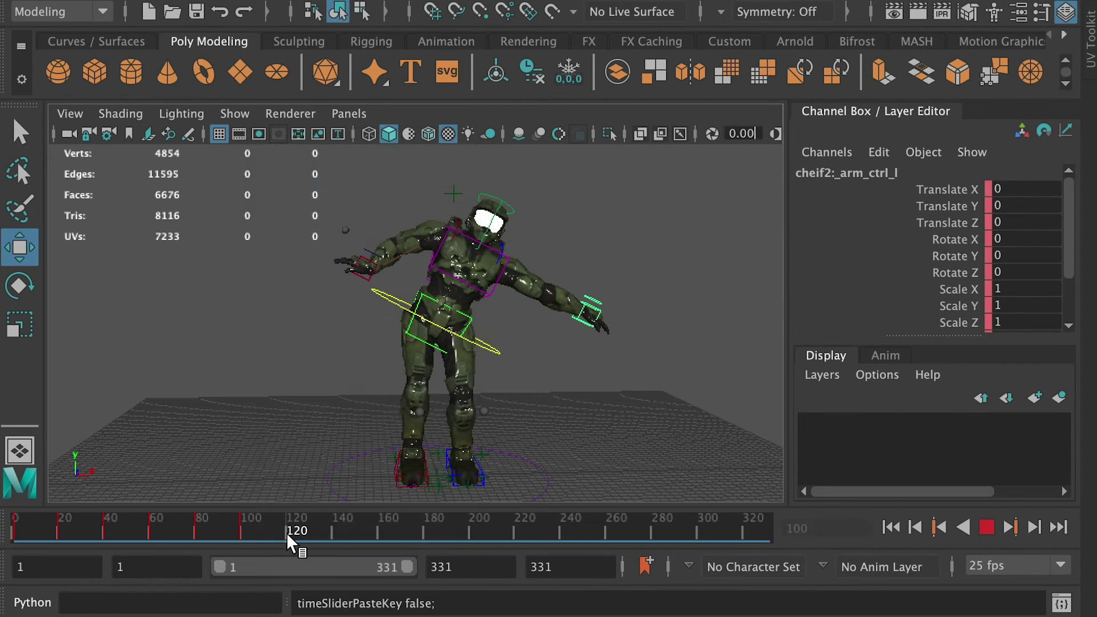
key(alt+v)
Copy the cheif2:_arm_ctrl_l keys from frames 60 to 120 and paste them starting at frame 140.
click(331, 528)
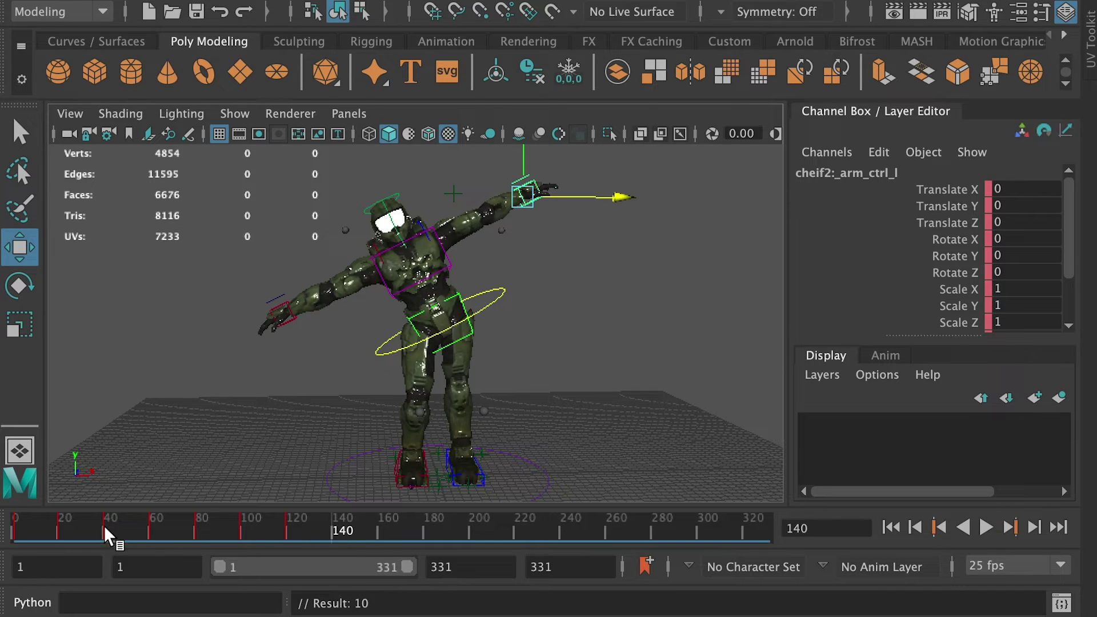
click(154, 527)
drag(303, 525, 150, 533)
right_click(187, 531)
click(211, 163)
click(331, 532)
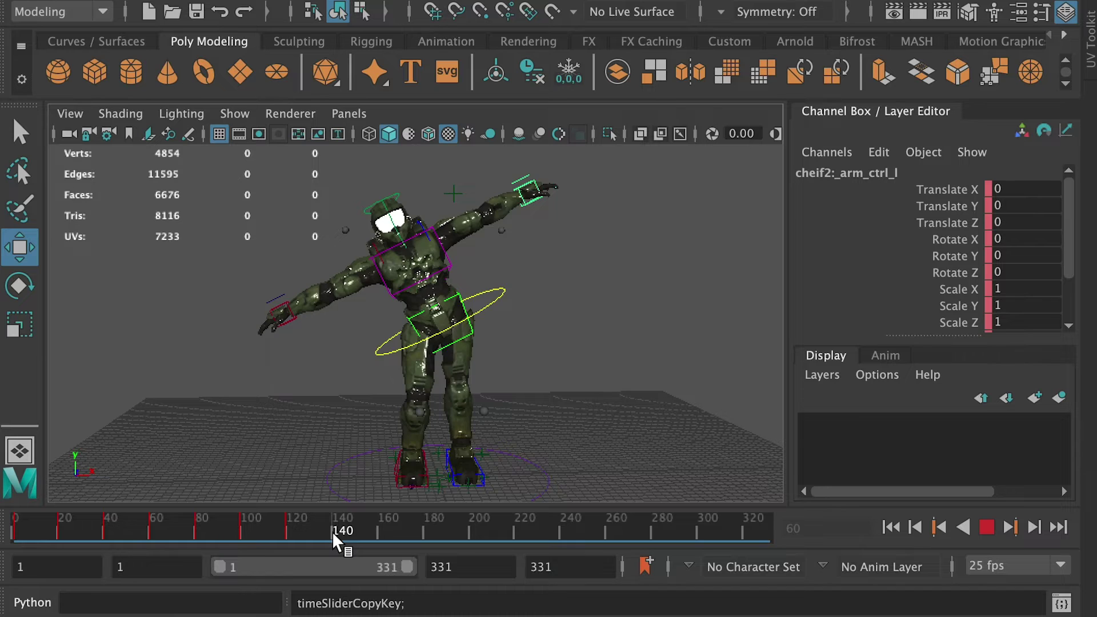
right_click(332, 530)
mouse_move(400, 184)
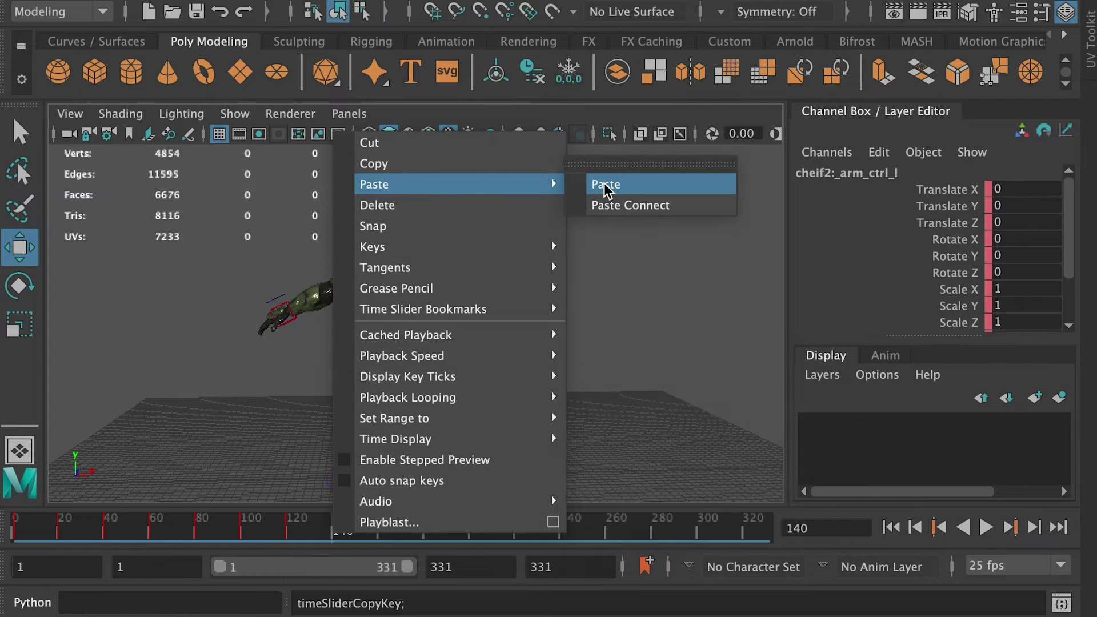
click(640, 186)
key(alt+v)
Copy the cheif2:_arm_ctrl_l keys from frames 60 to 200 and paste them starting at frame 220.
drag(510, 532, 152, 533)
right_click(149, 534)
click(280, 156)
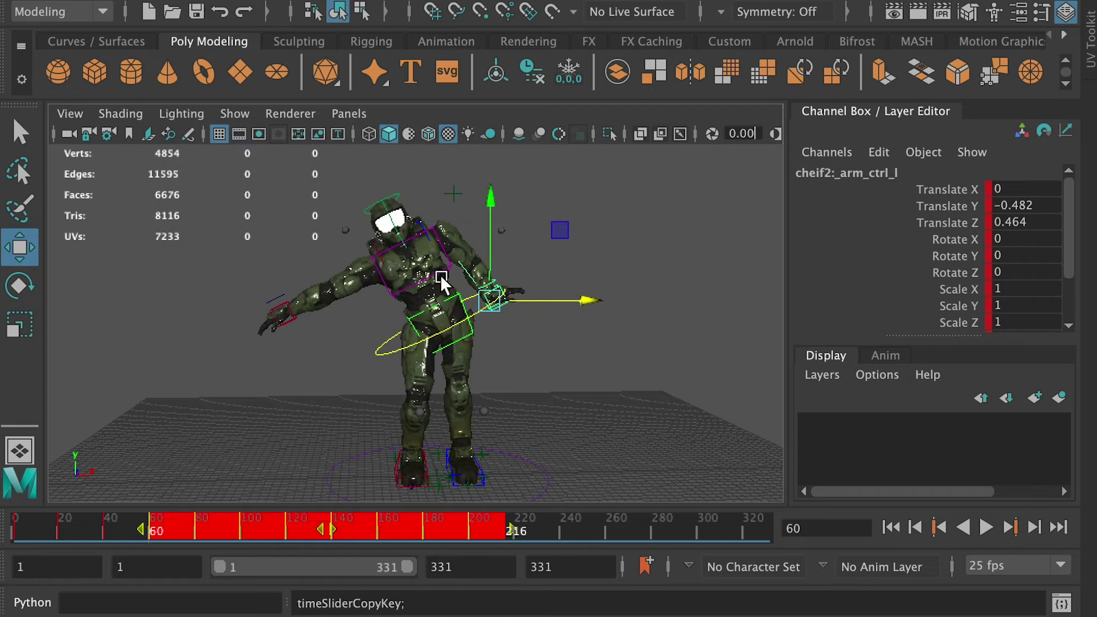
click(514, 531)
right_click(514, 530)
mouse_move(598, 184)
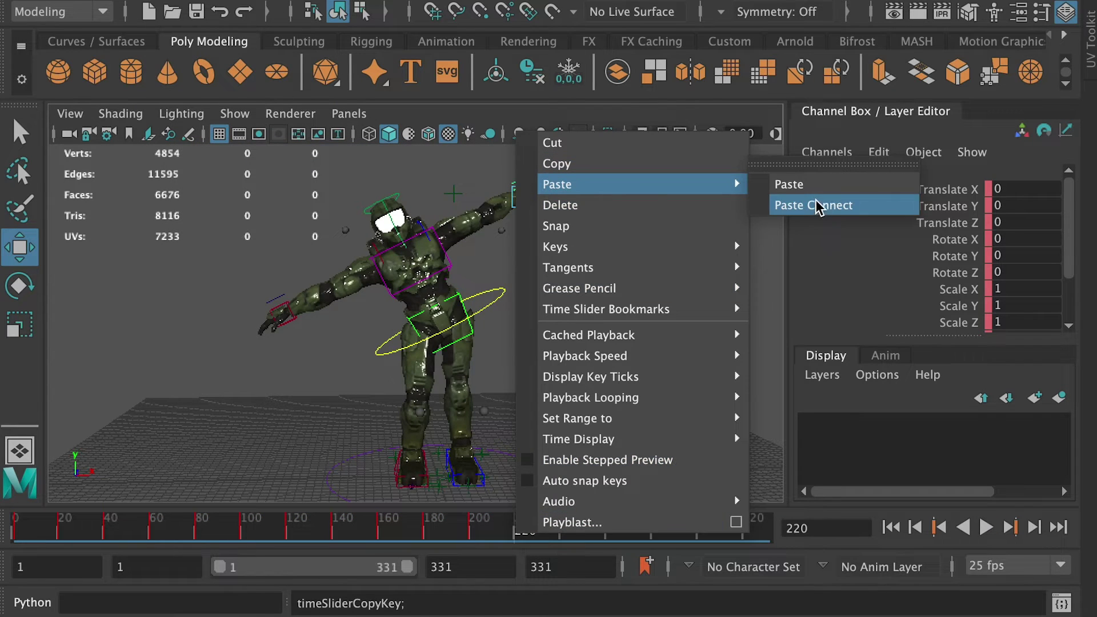
click(794, 182)
Play the finished animation from frame 1 through the 1920 x 1080 camera view.
drag(64, 529, 14, 530)
click(270, 353)
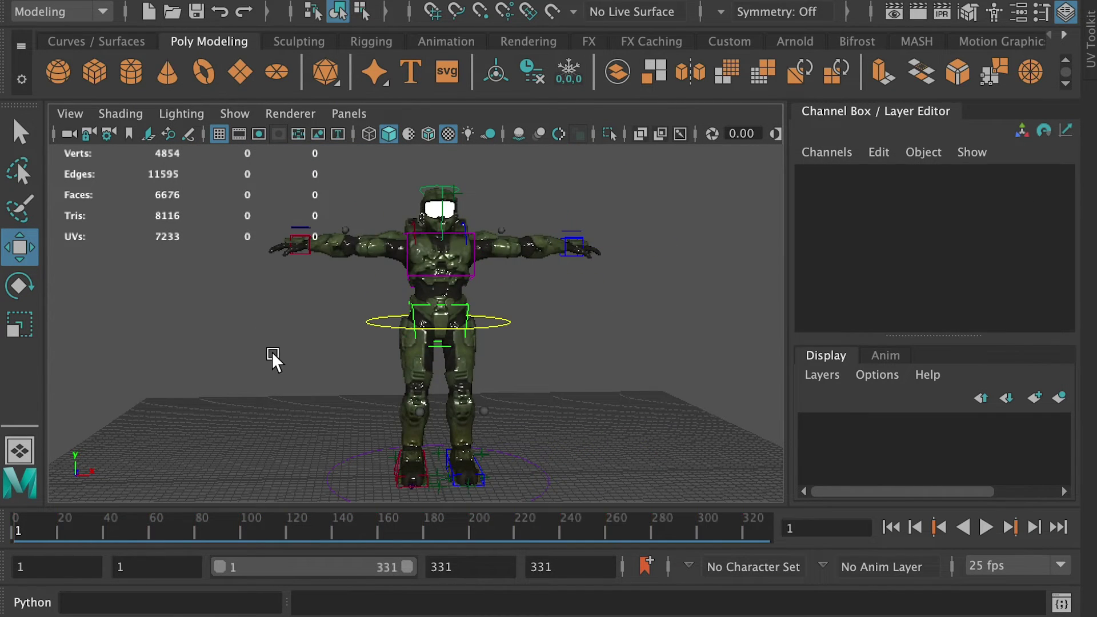
key(space)
key(space)
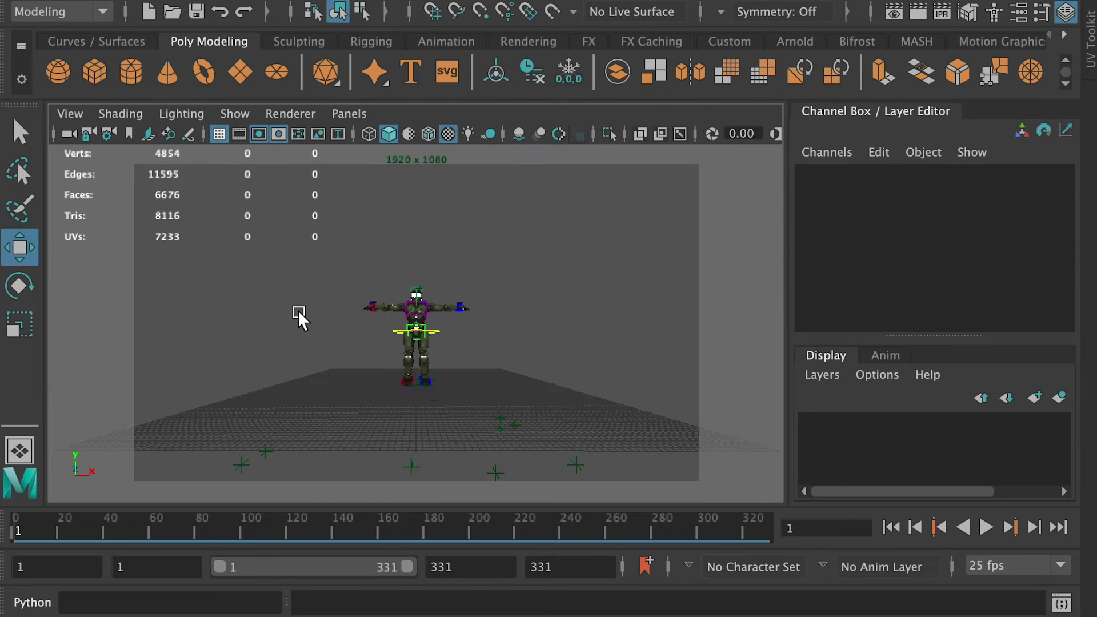
click(987, 526)
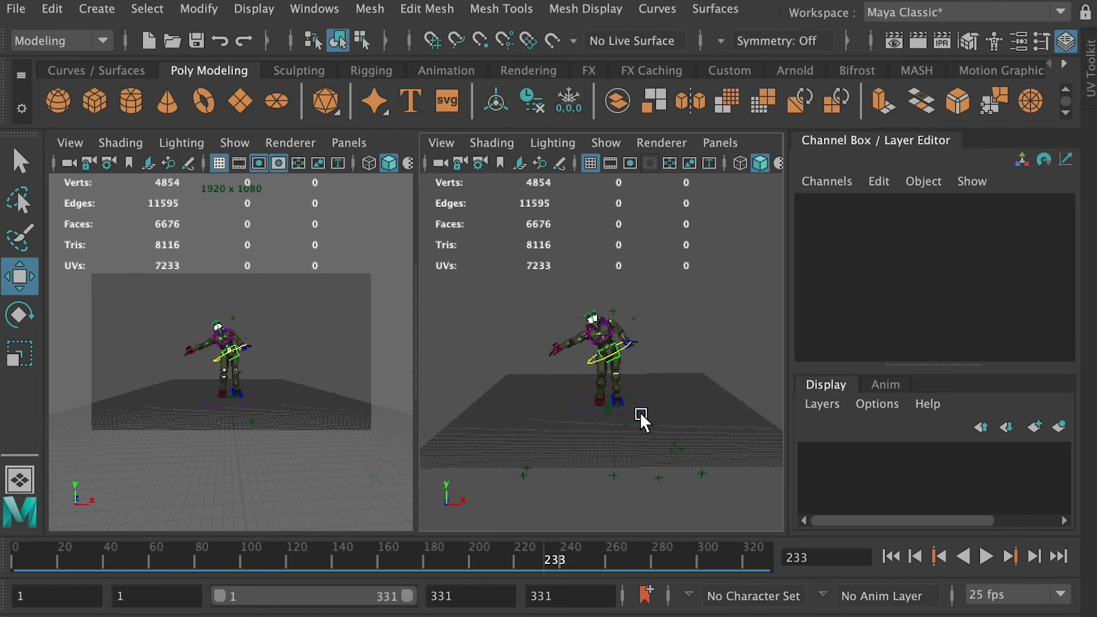
Create a polygon plane and scale it uniformly to about 240.38.
click(98, 9)
mouse_move(134, 69)
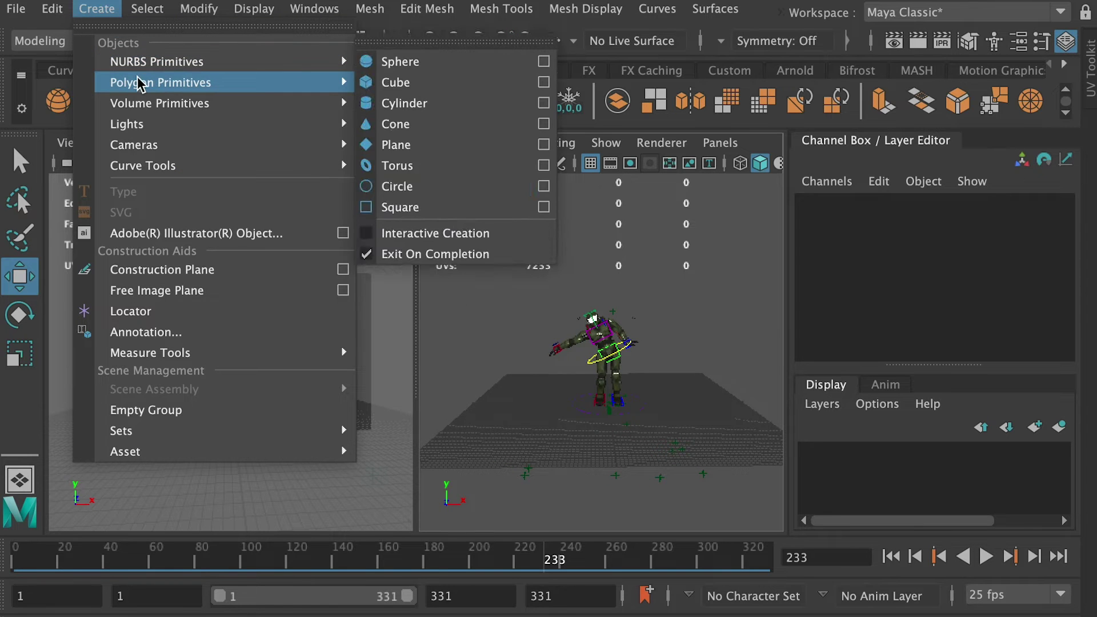
click(452, 184)
key(r)
drag(609, 374, 794, 430)
Stand the polygon plane upright by setting its X rotation to 90 degrees.
key(e)
drag(612, 307, 604, 385)
click(1023, 239)
text(90)
key(Return)
Move the upright plane behind the character to about X 9.0, Y 36.2, Z -25.3.
key(w)
drag(623, 343, 566, 378)
drag(327, 355, 369, 352)
drag(264, 257, 262, 211)
drag(366, 304, 341, 303)
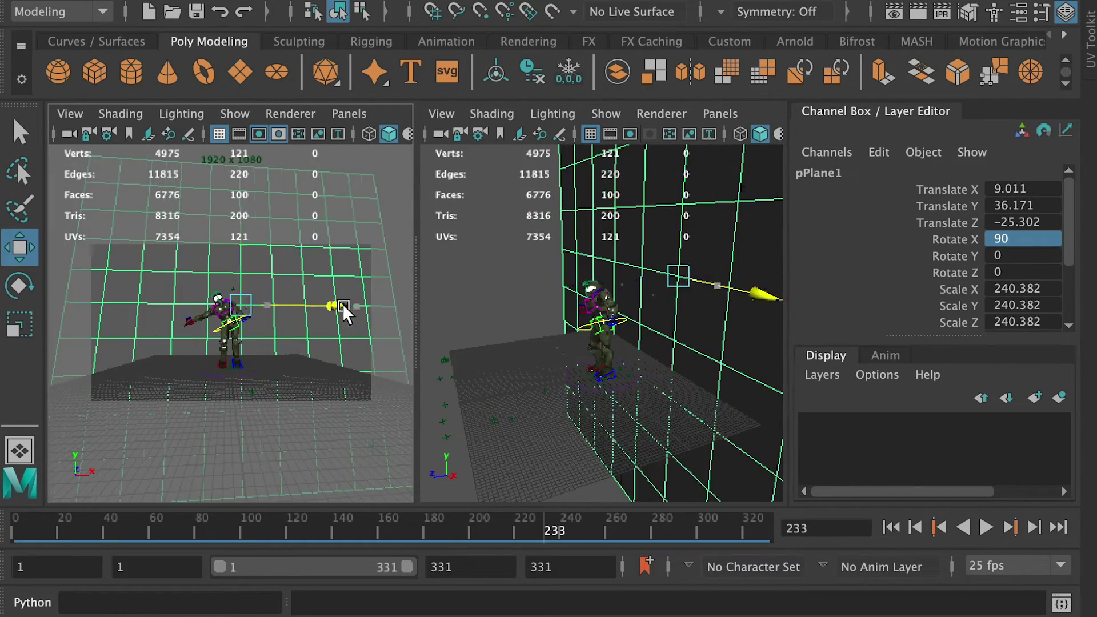
Scale the upright polygon plane uniformly to about 292.83.
key(r)
drag(238, 300, 160, 274)
Create a new Lambert material in the Hypershade and name it GreenScreen.
click(314, 10)
mouse_move(400, 146)
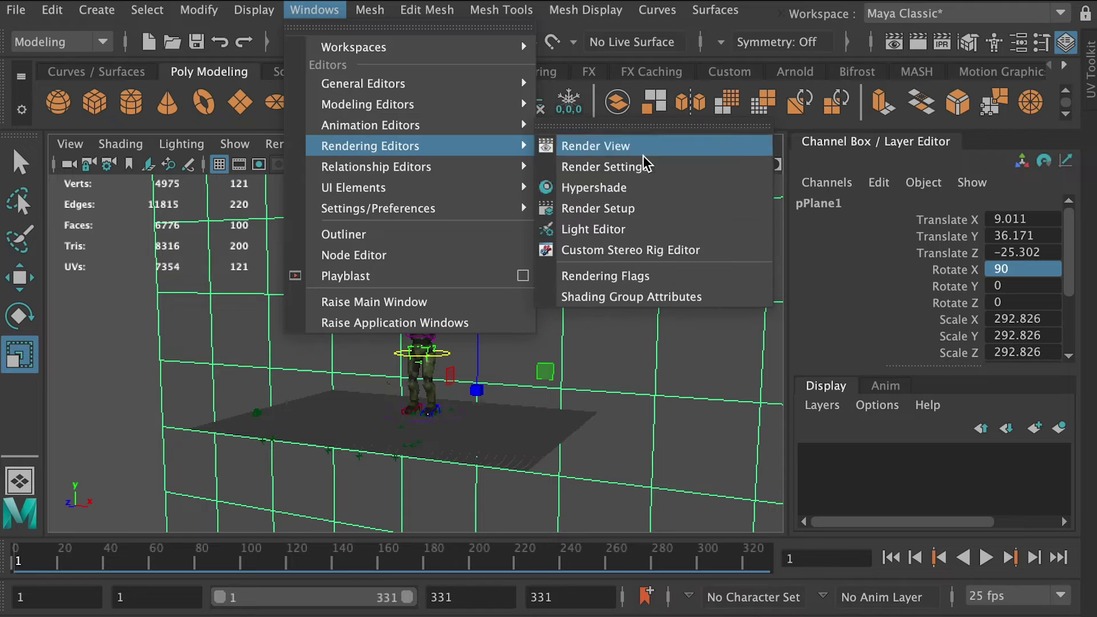
click(642, 184)
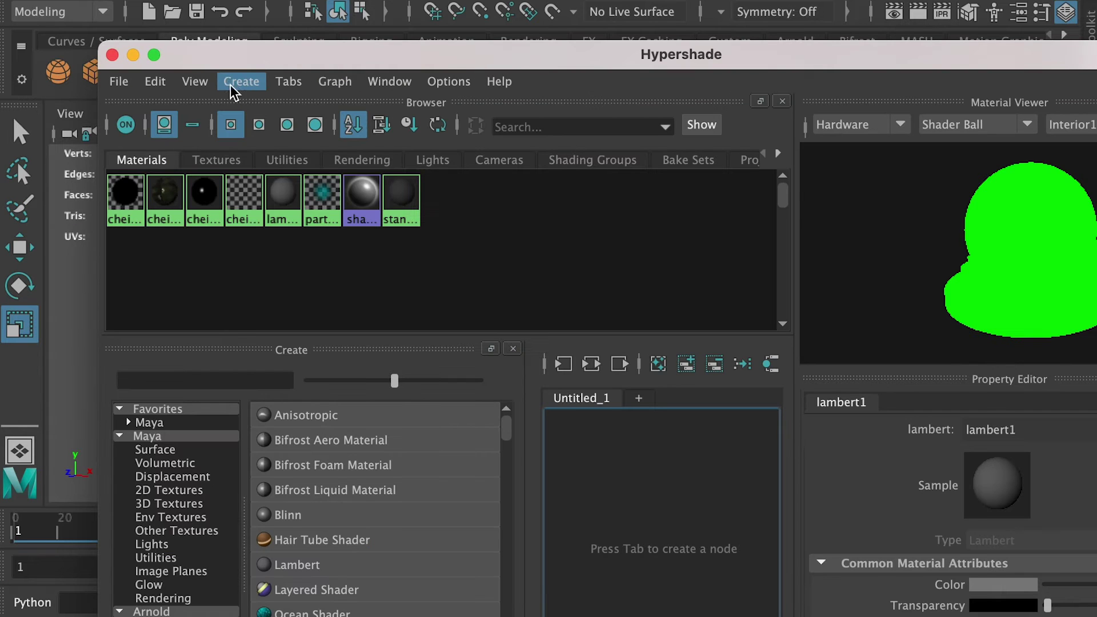
click(234, 86)
mouse_move(492, 117)
click(564, 243)
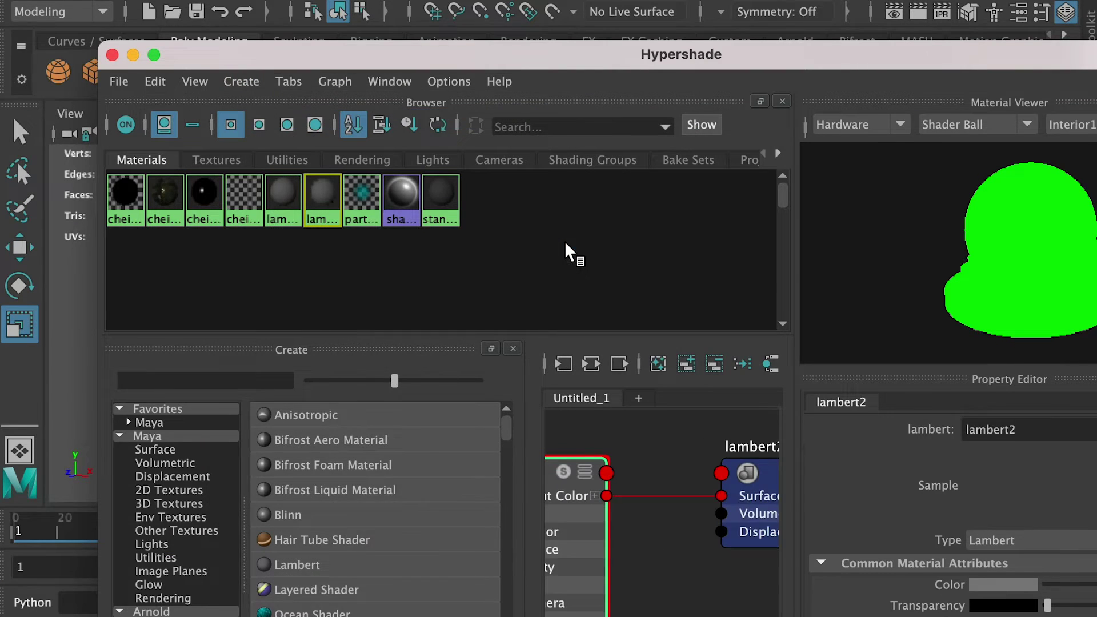
double_click(994, 429)
text(GreenScreen)
key(Return)
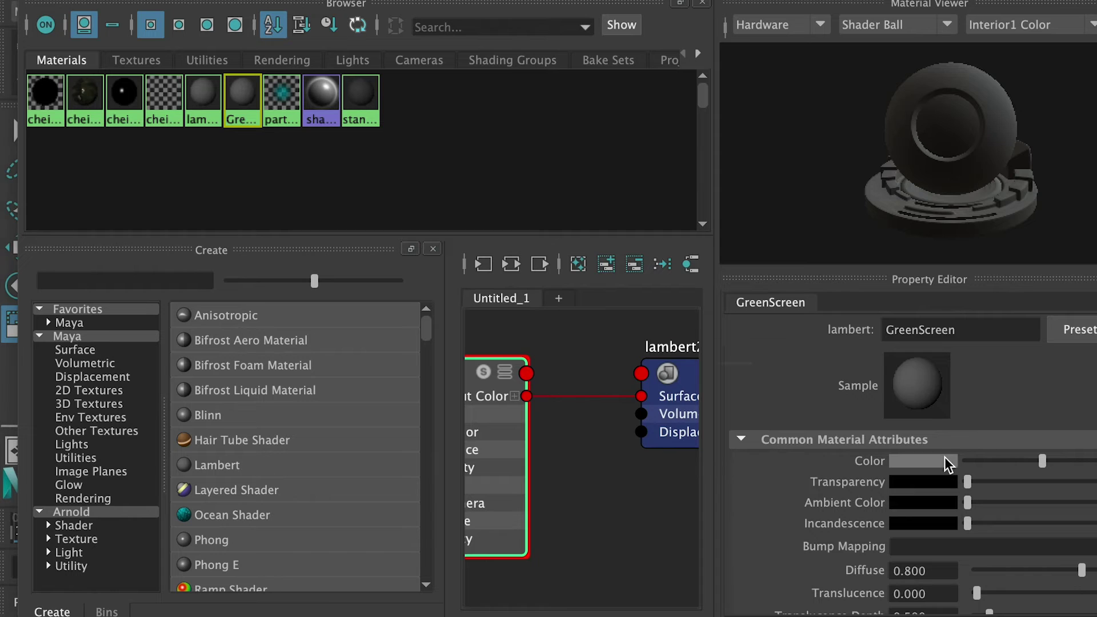
Set the GreenScreen material's color and incandescence to bright green.
click(946, 462)
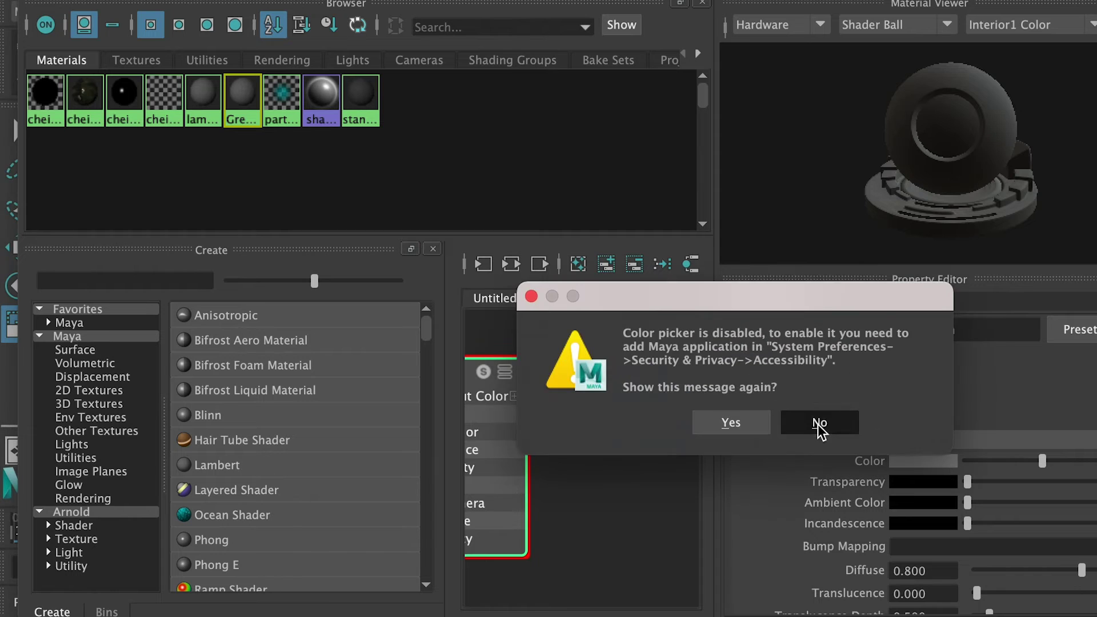
click(816, 421)
drag(949, 474, 985, 483)
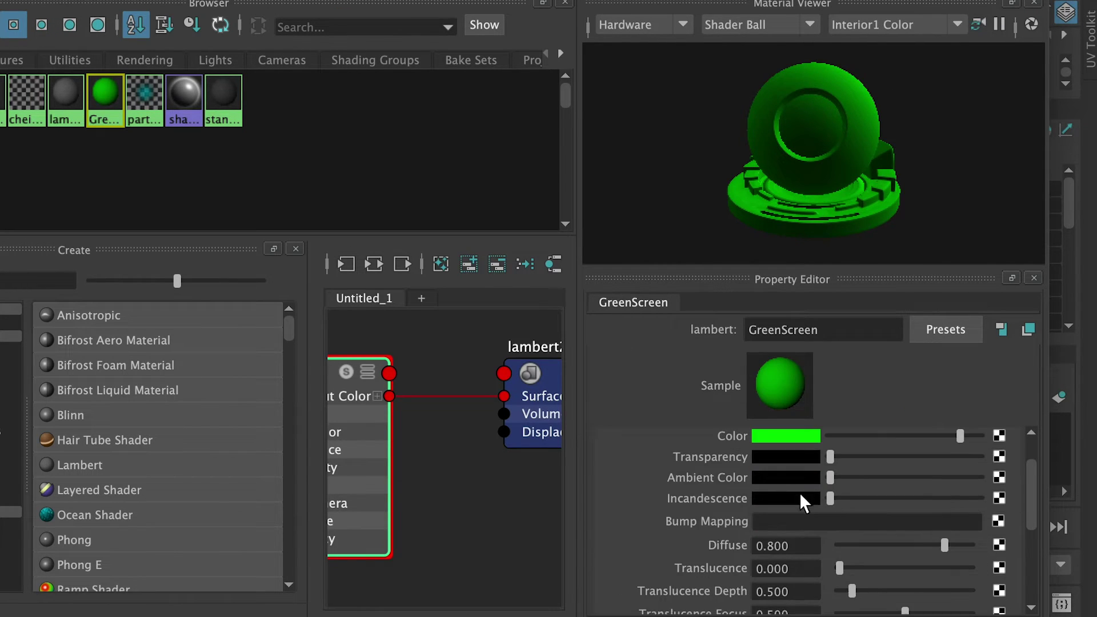
click(800, 496)
click(663, 485)
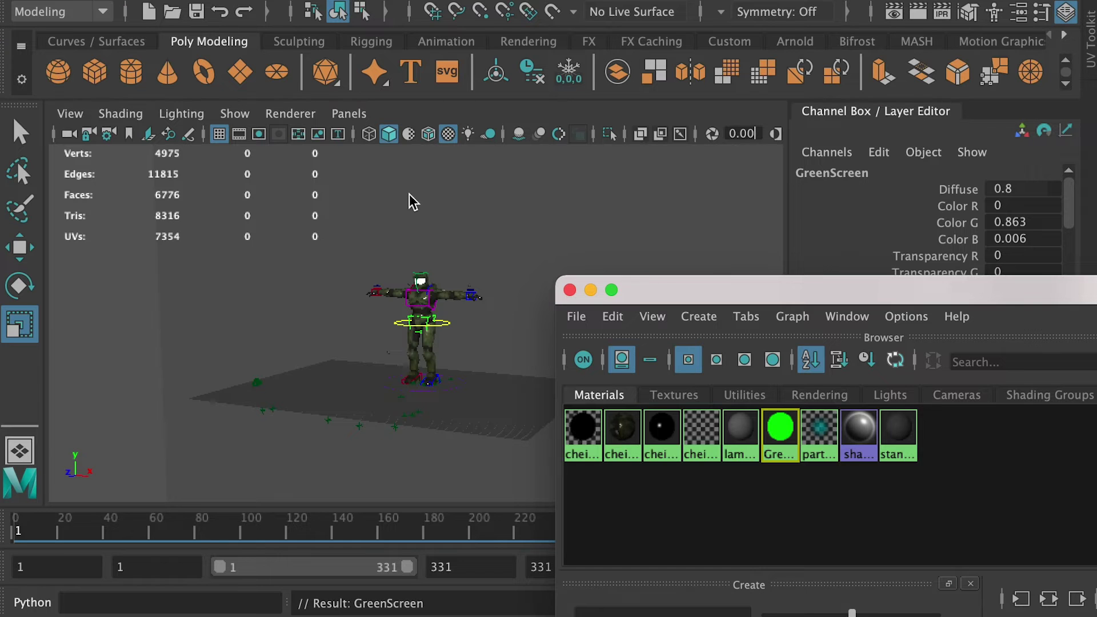
Assign the GreenScreen material to the upright background plane and clear the selection.
click(413, 192)
right_click(778, 425)
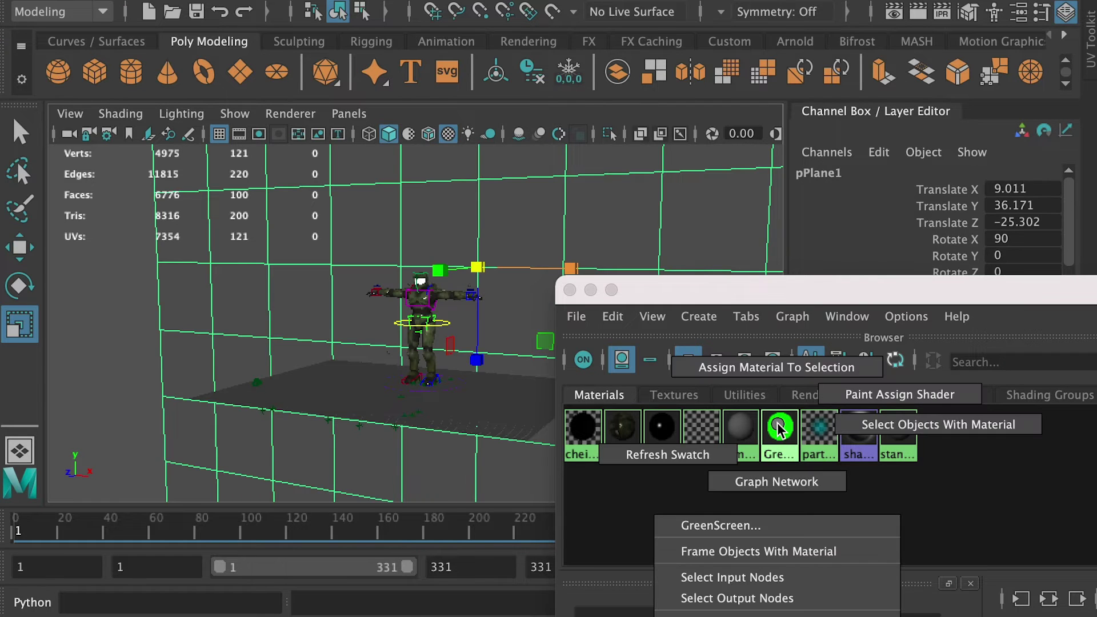
click(758, 370)
click(61, 334)
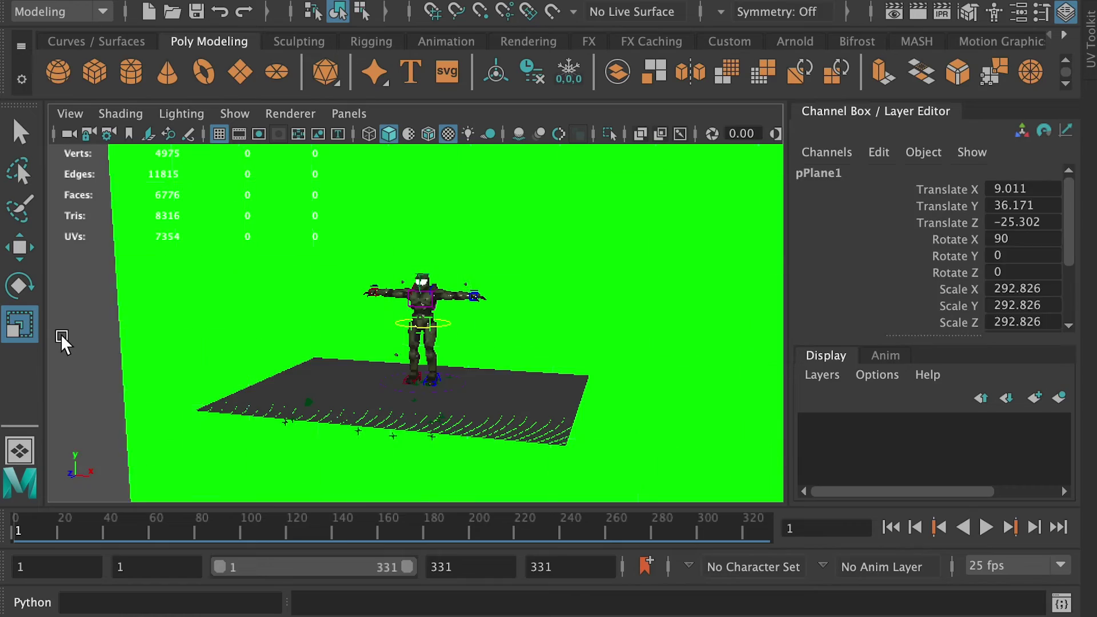
Play the animation through the 1920 x 1080 camera view to check how the green plane covers the frame.
drag(140, 313, 217, 296)
key(space)
key(space)
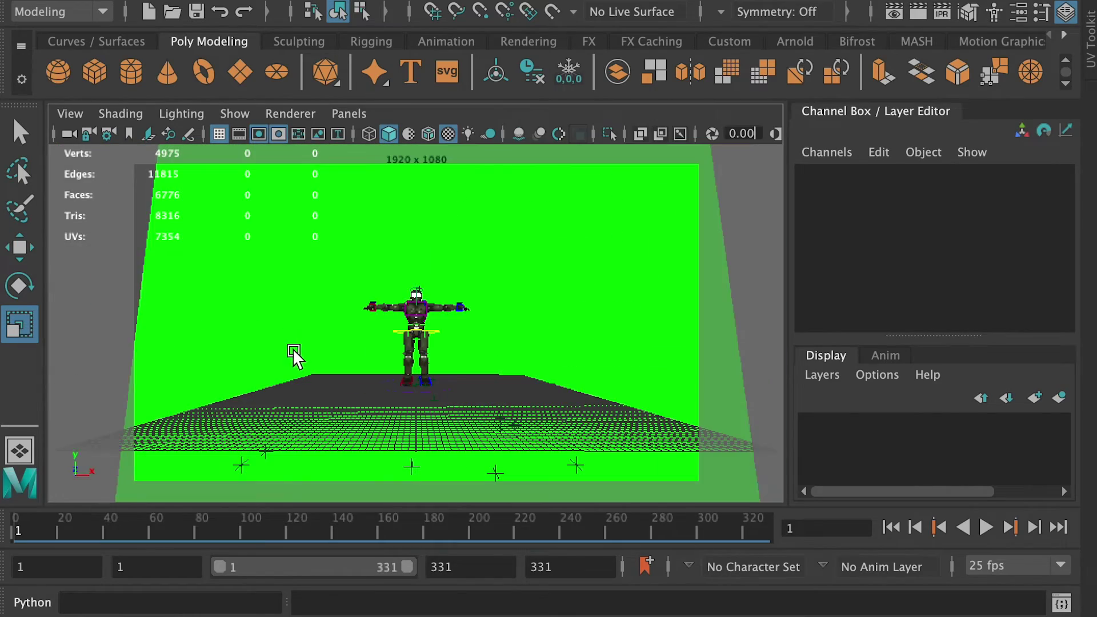
key(alt+v)
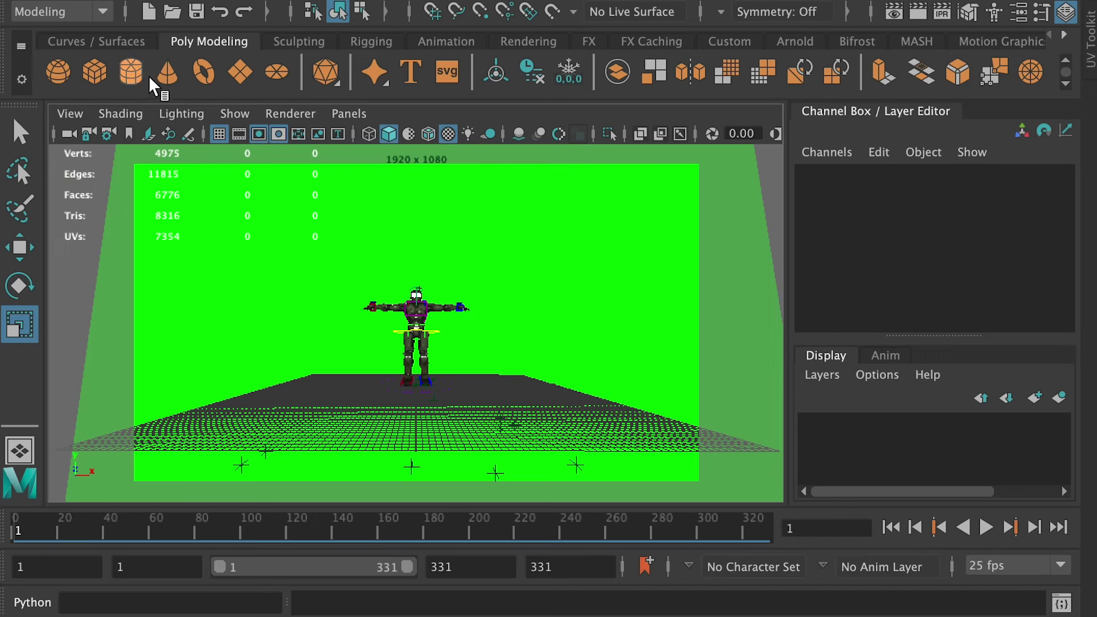
Hide the NURBS curves, locators and grid in the camera viewport.
click(230, 111)
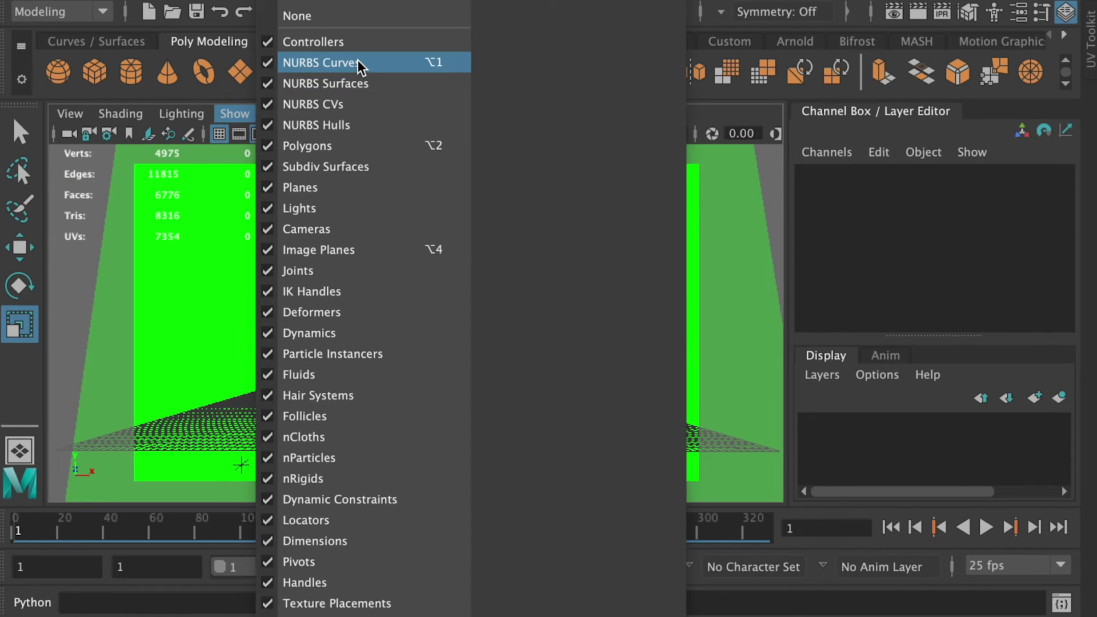
click(358, 64)
click(234, 113)
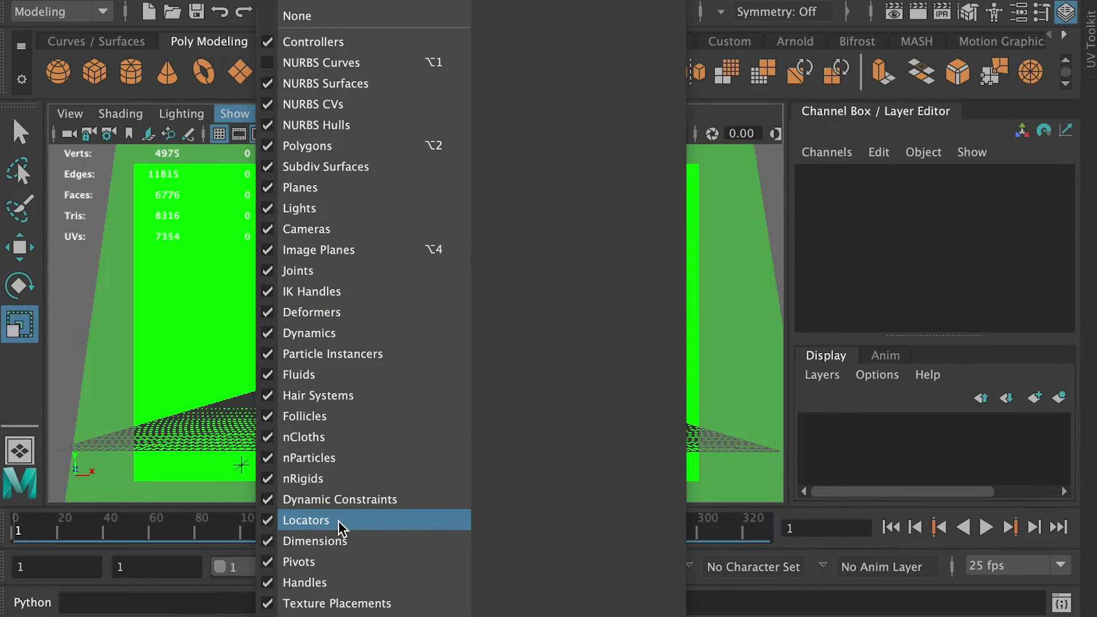
click(339, 522)
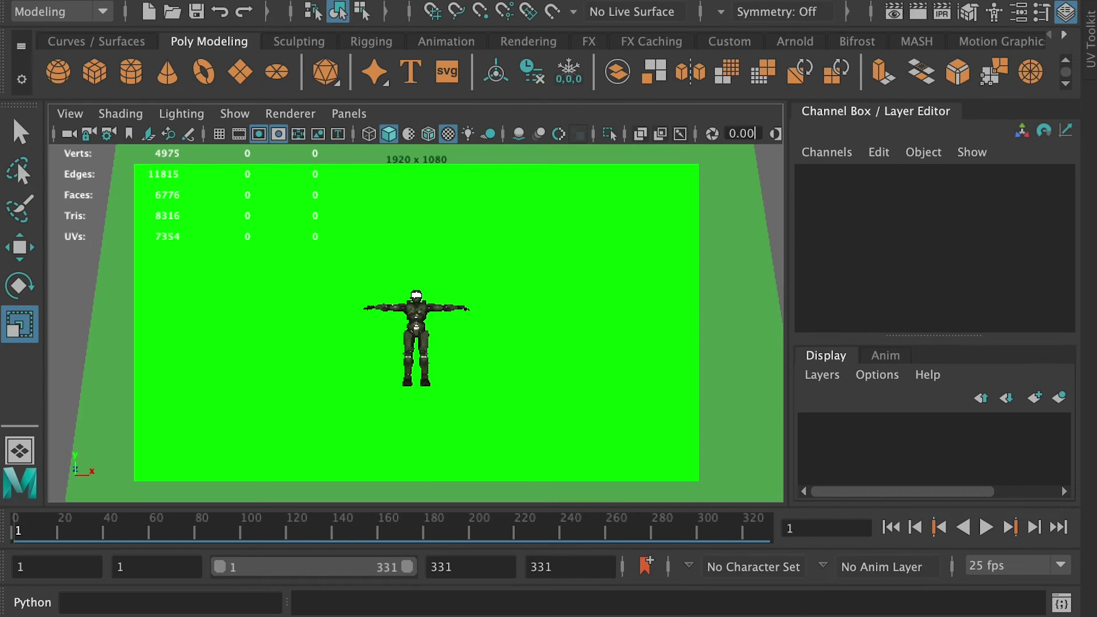
Hide group1, which holds the arm and leg pole vector objects under Cheif.
click(914, 489)
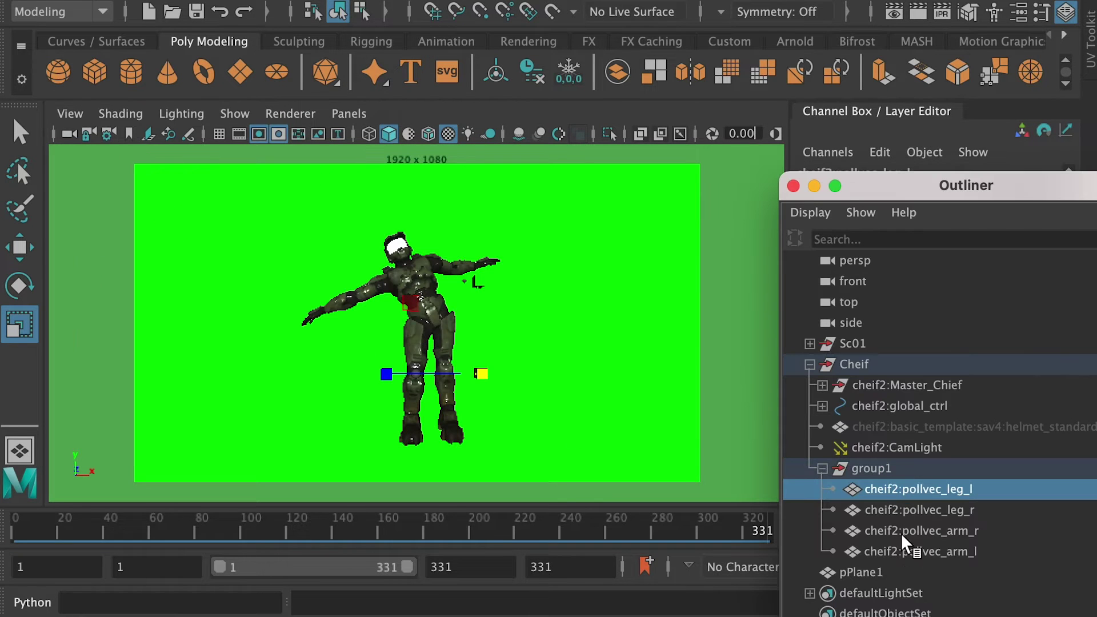
click(914, 550)
click(914, 510)
drag(910, 489, 848, 469)
click(849, 469)
click(822, 469)
click(253, 9)
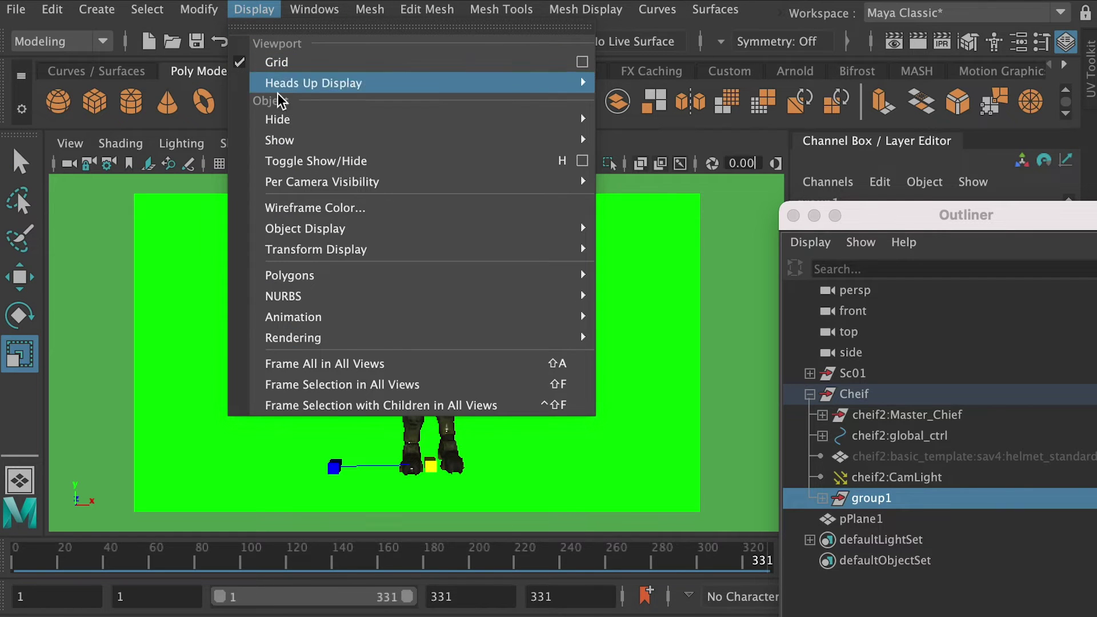
mouse_move(312, 122)
click(673, 119)
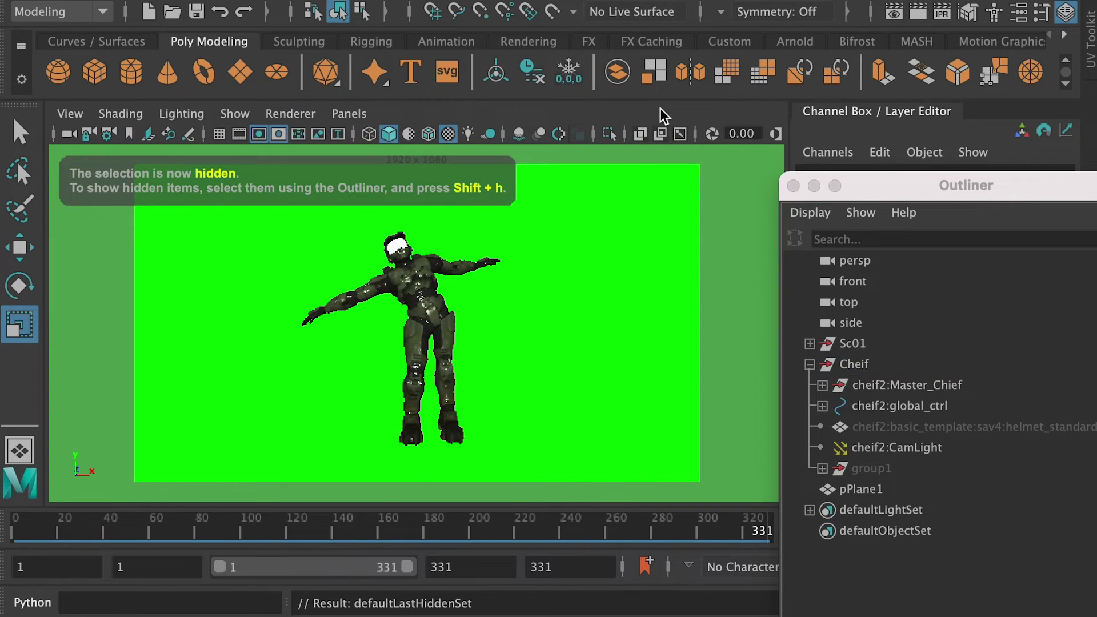
Return the timeline to frame 1 and check the playback frame rate setting.
drag(343, 531, 3, 530)
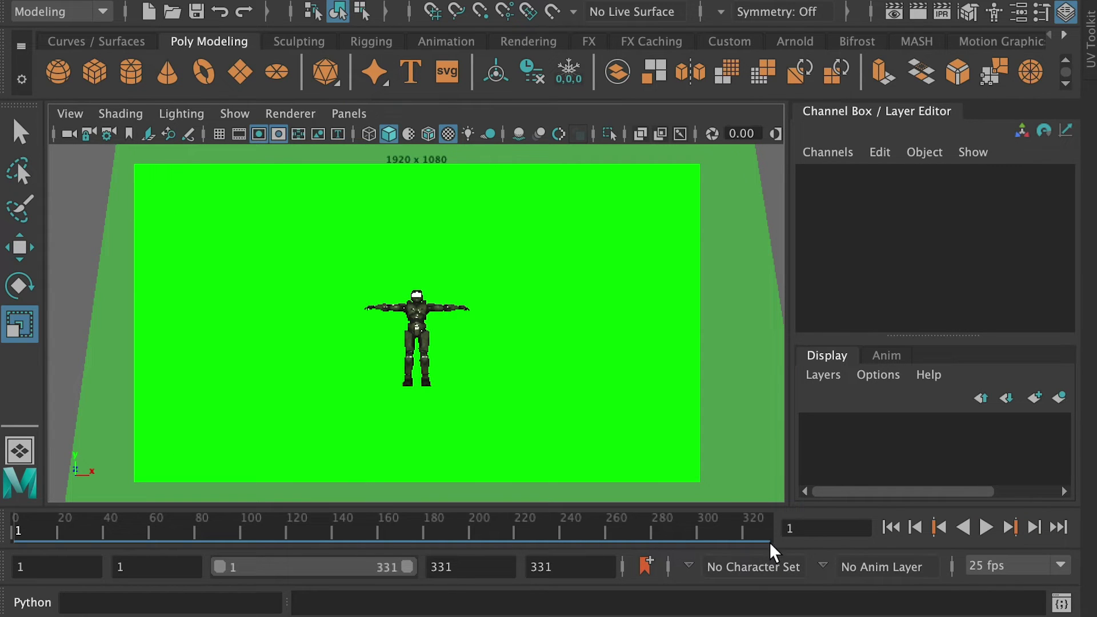
click(1009, 564)
click(1021, 558)
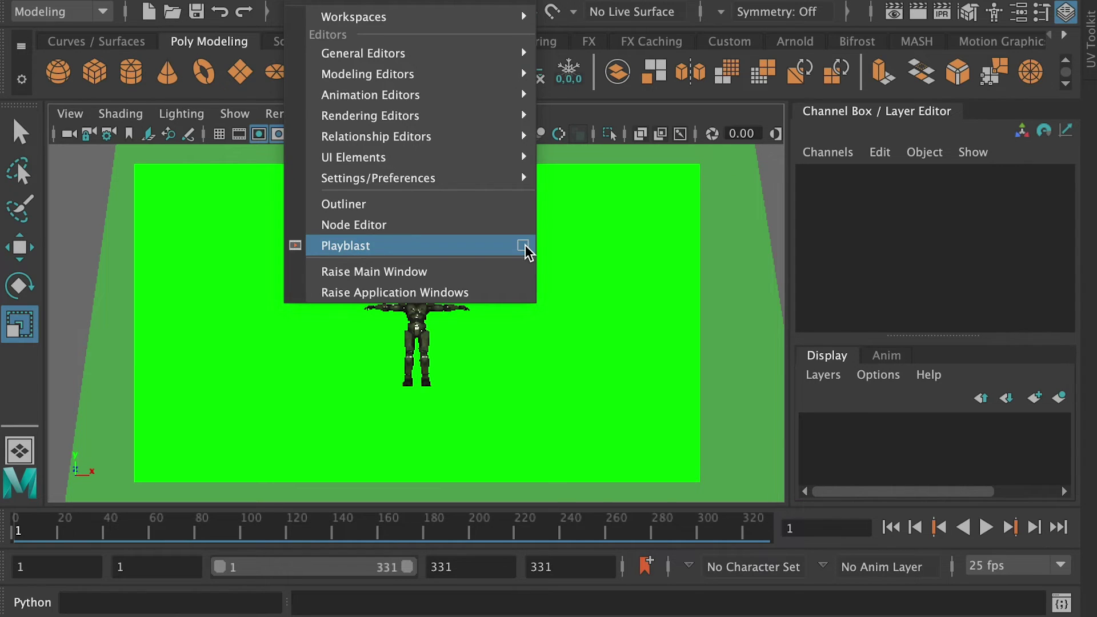
Playblast the time slider range to a movie file named Render01 in the Matchmove-Step3 project's movies folder.
click(524, 246)
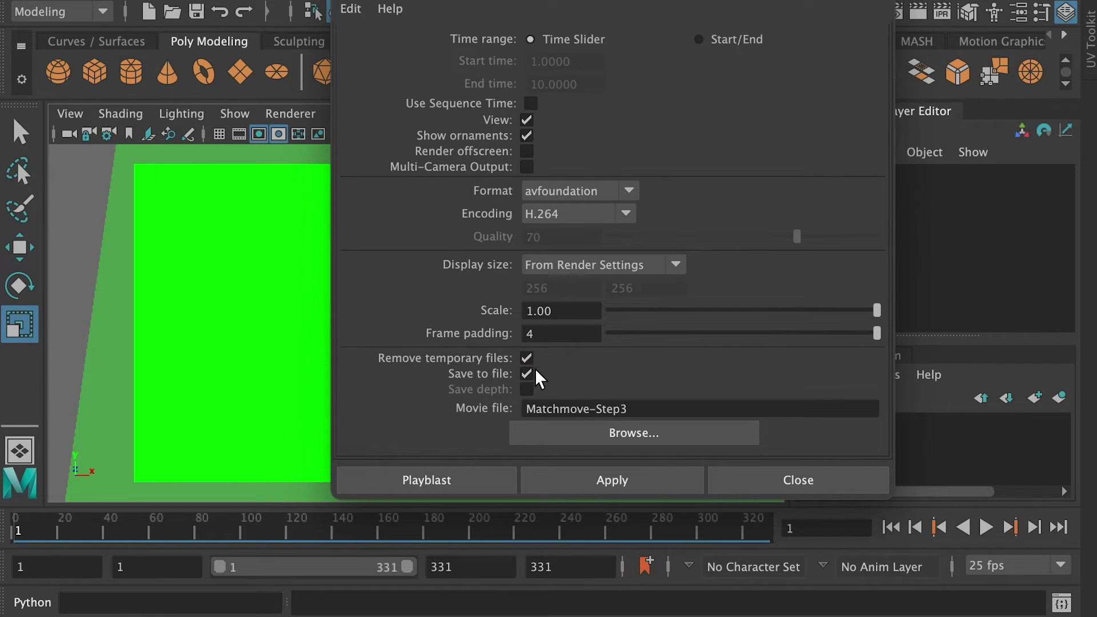
click(673, 436)
text(01)
click(1006, 552)
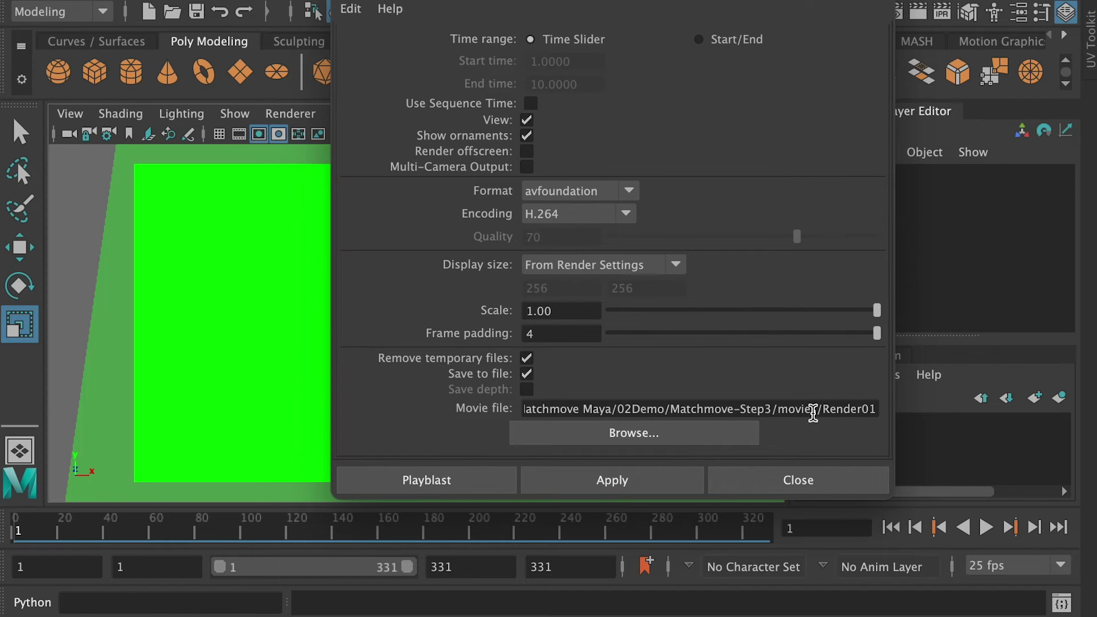
click(464, 479)
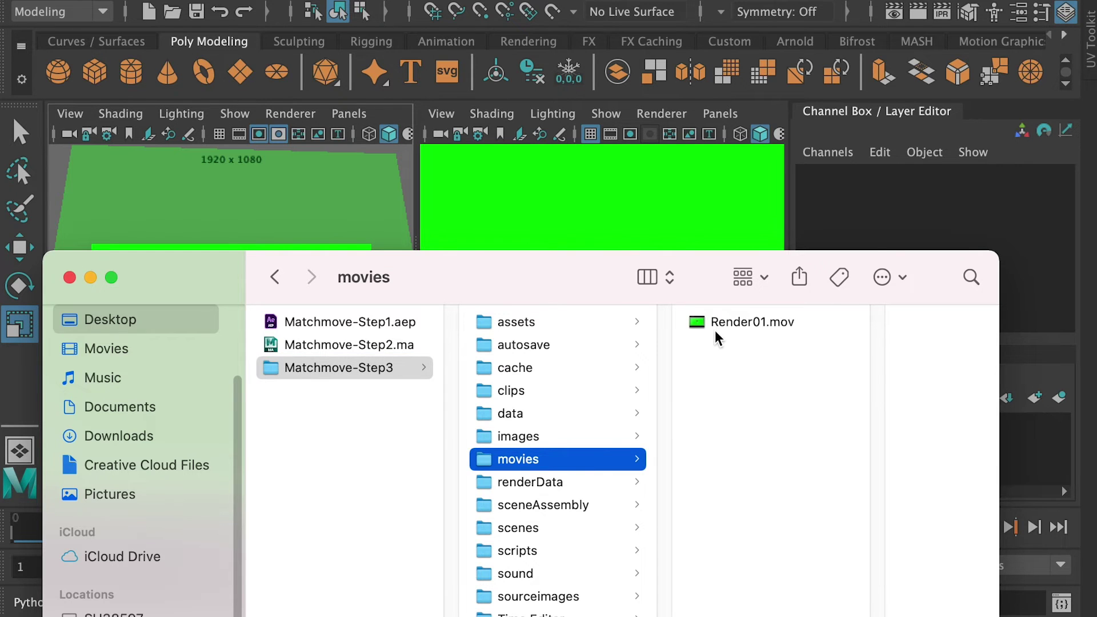
In Finder, copy Render01.mov into a new 02Demo folder named Matchmove-Step4 and select Matchmove-Step1.aep.
click(716, 331)
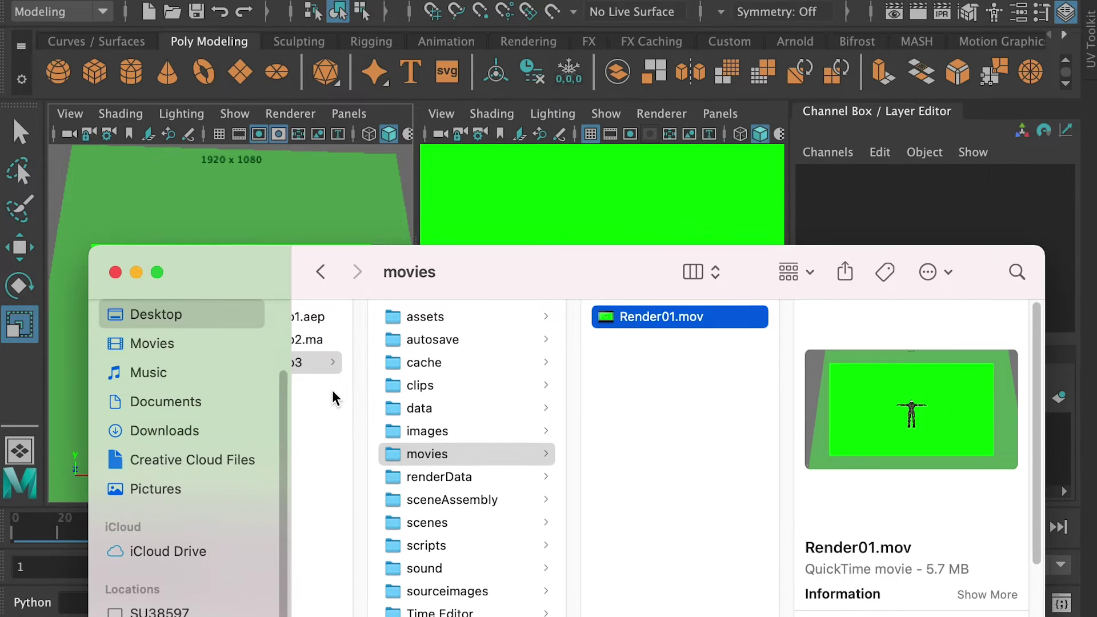
click(352, 399)
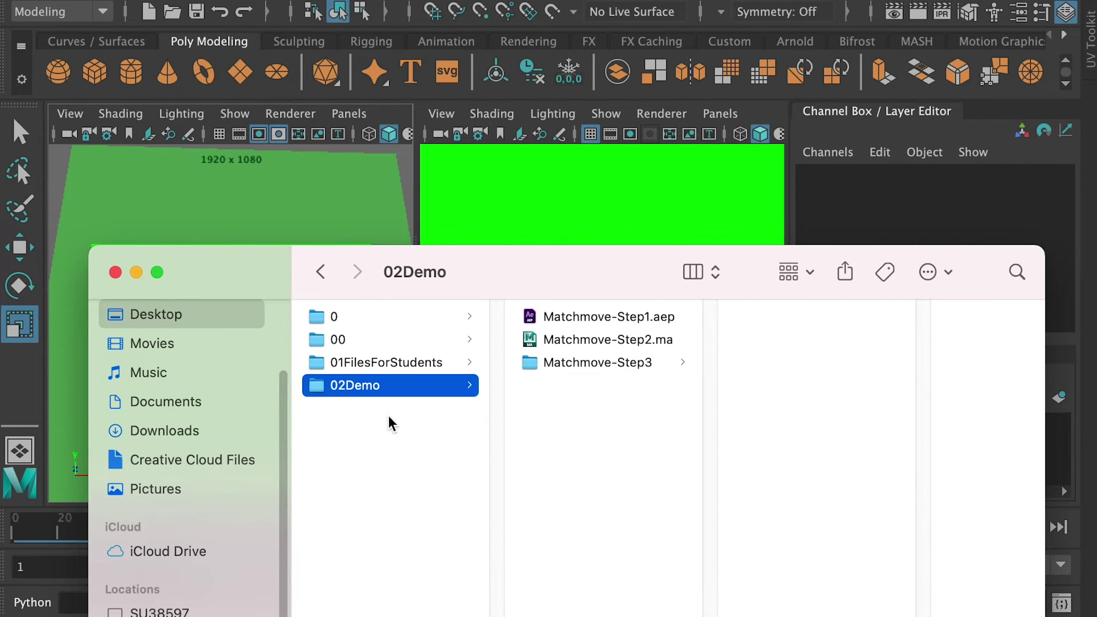
right_click(643, 416)
click(728, 409)
key(Return)
key(super+v)
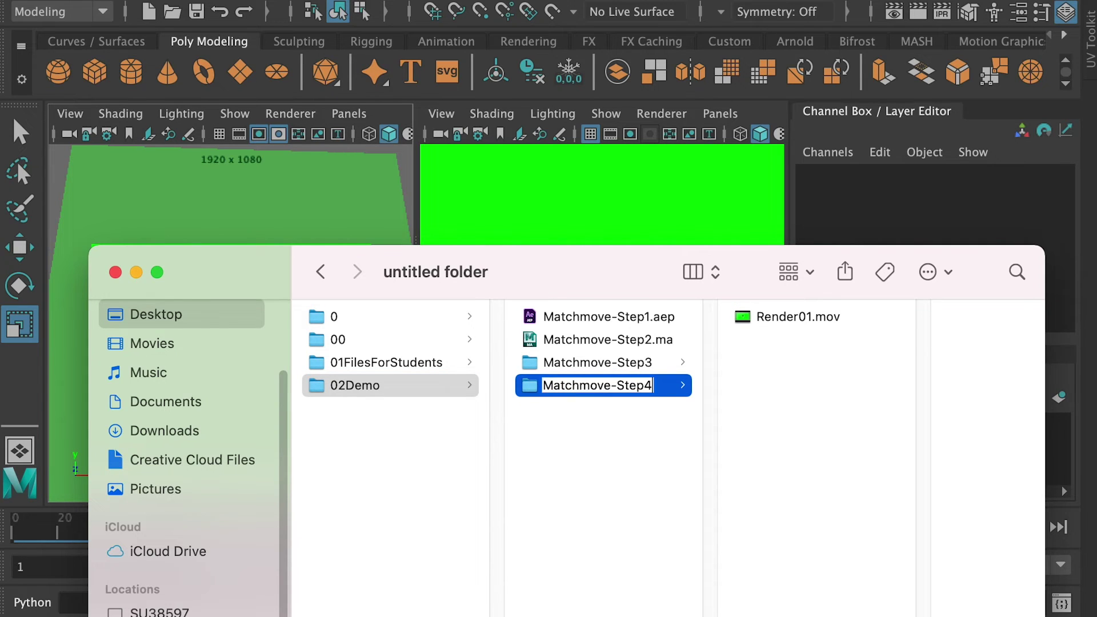
key(Return)
click(657, 317)
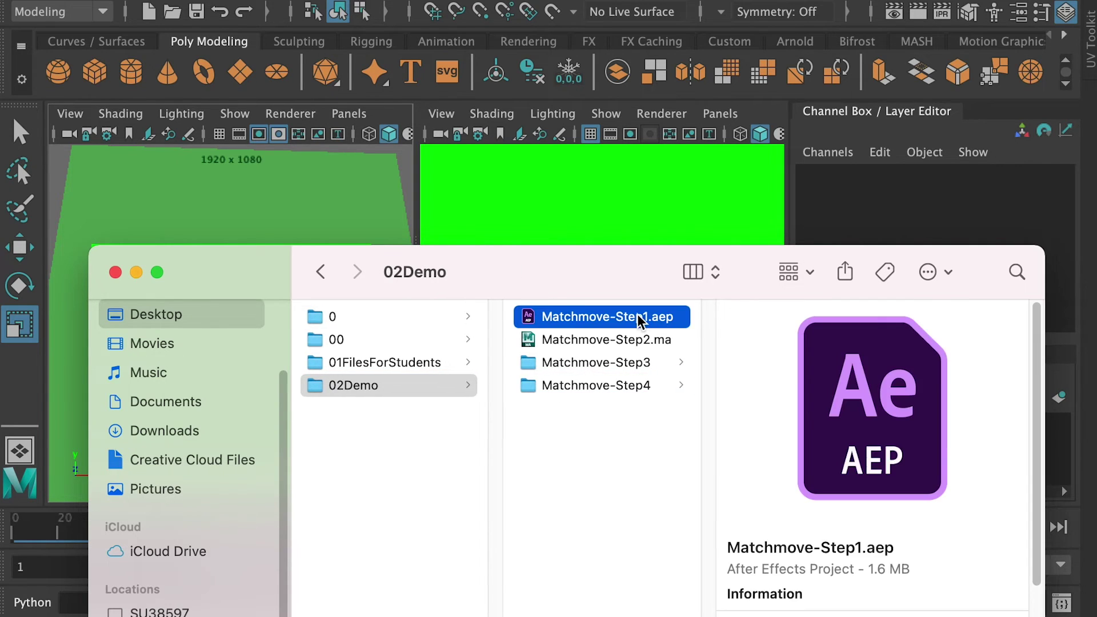
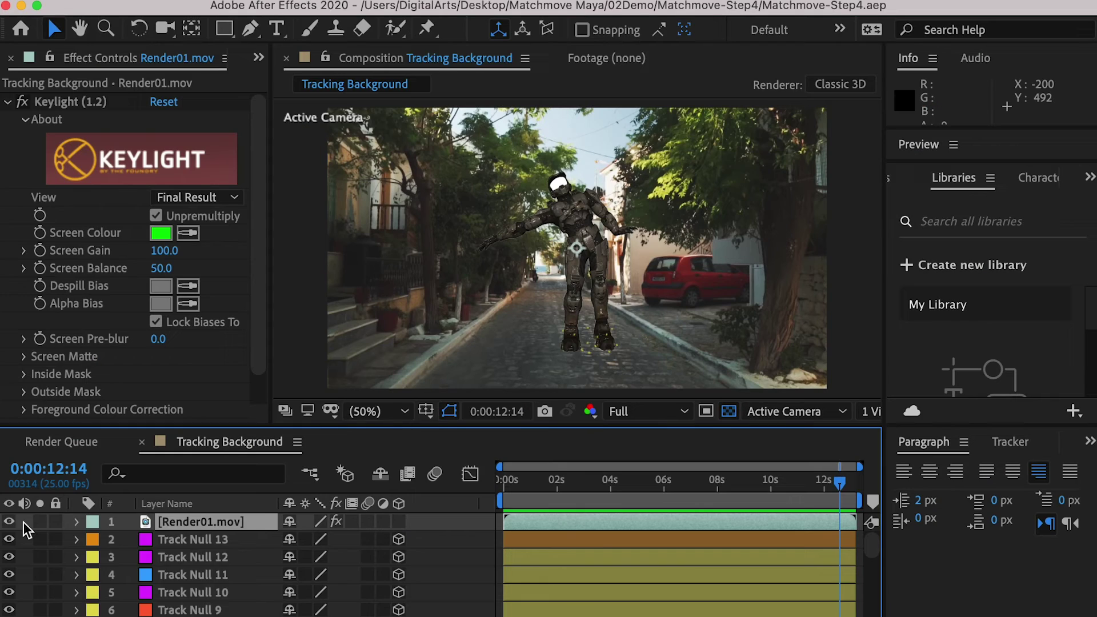
In After Effects, add a dark gray solid layer above Render01.mov in the Tracking Background composition.
right_click(23, 522)
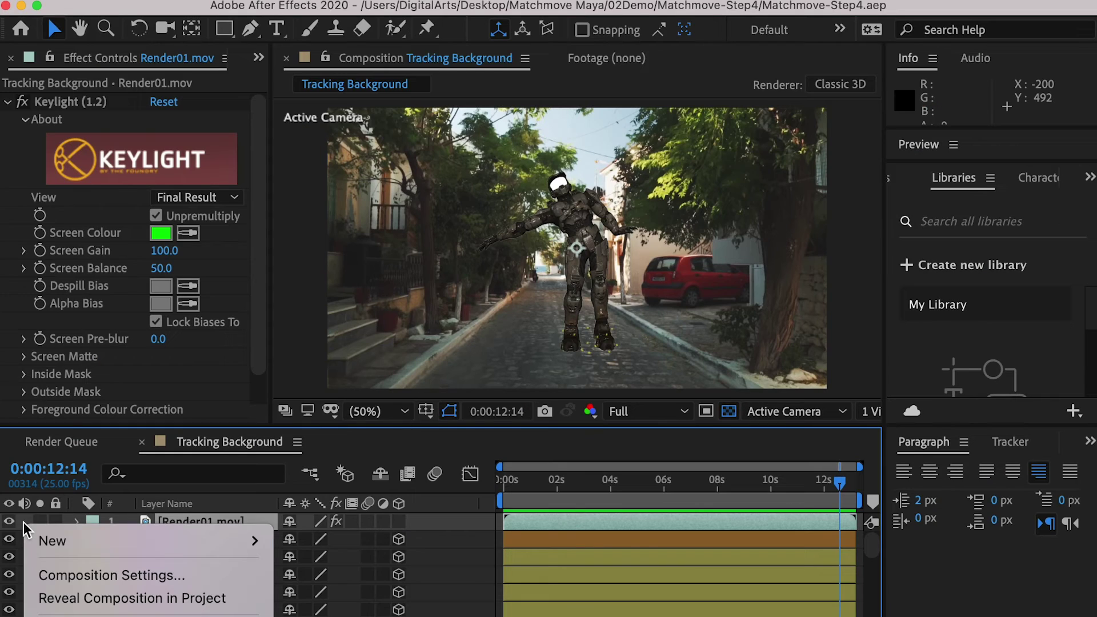
mouse_move(93, 542)
click(305, 596)
click(377, 451)
click(559, 349)
click(995, 185)
click(563, 508)
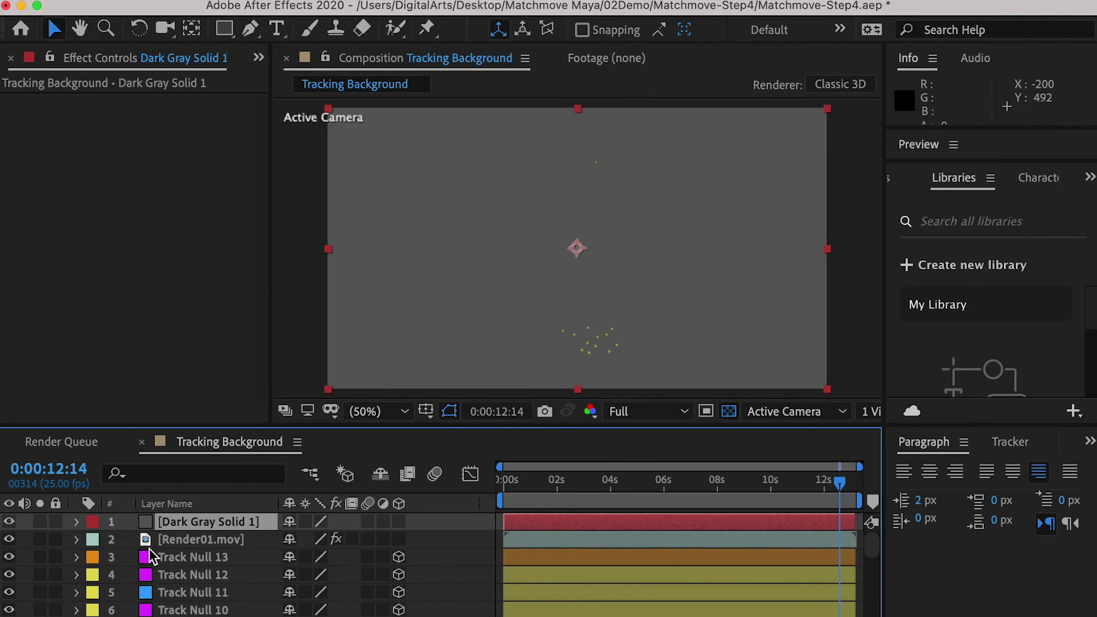
Draw a wide elliptical mask across the middle of the dark gray solid.
click(224, 28)
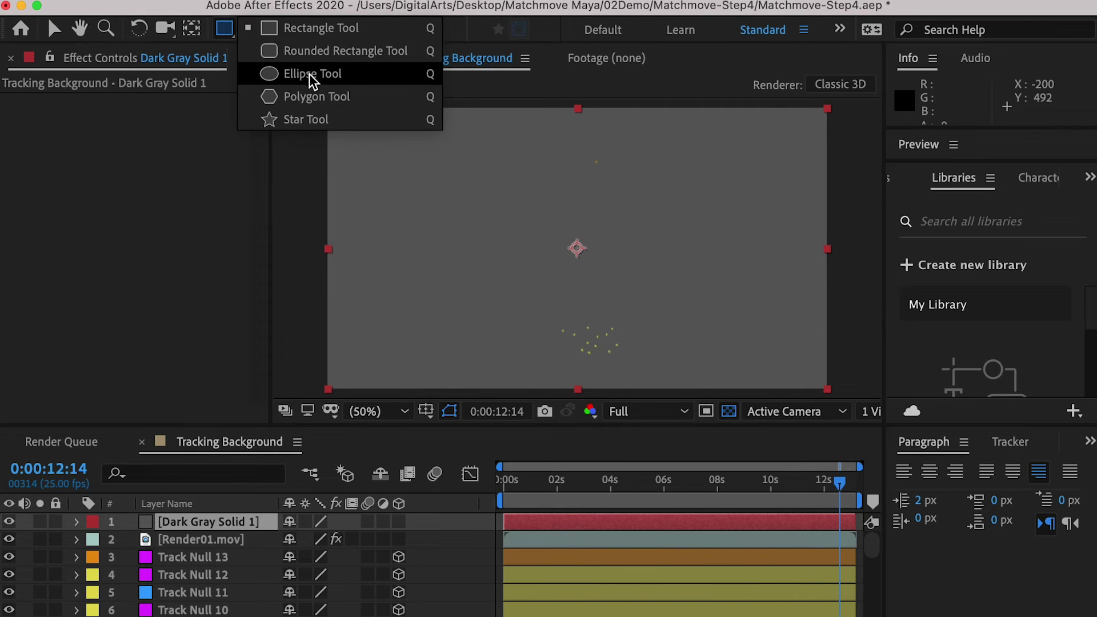
click(312, 74)
drag(461, 203, 695, 309)
Set the elliptical mask's feather to 150 pixels.
click(114, 561)
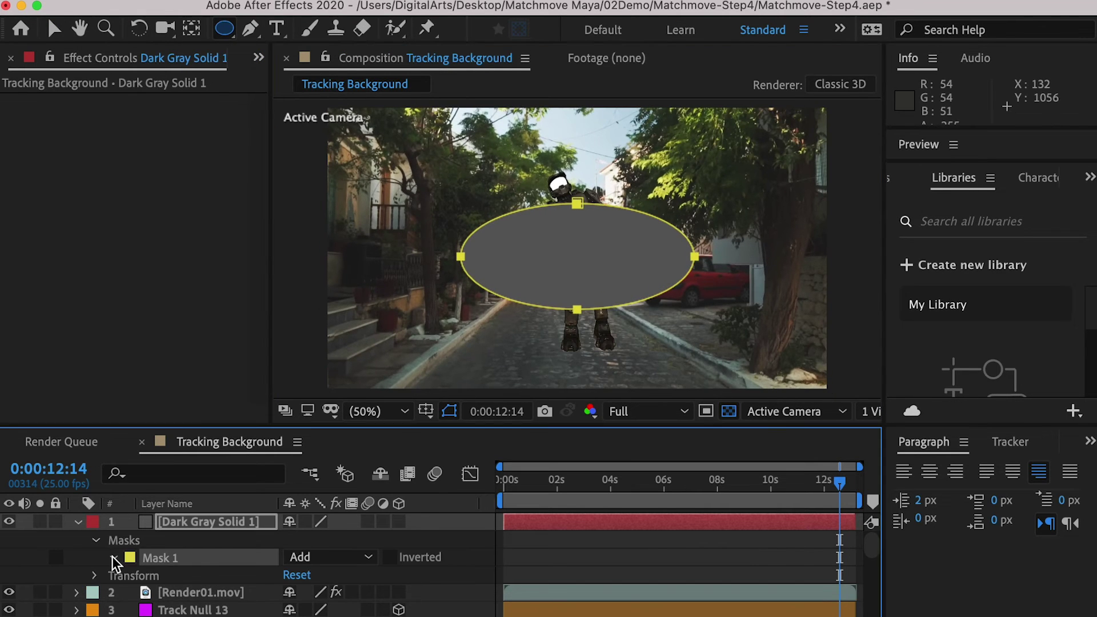
click(114, 559)
text(150)
key(Return)
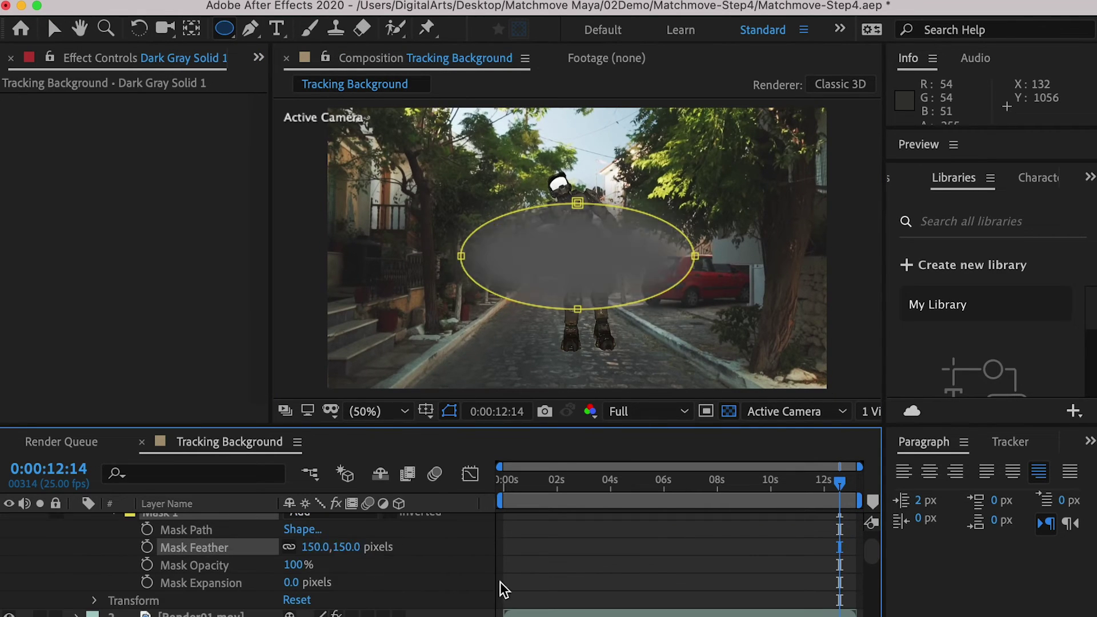
click(594, 545)
Move the dark gray solid below Render01.mov and make it a 3D layer.
scroll(140, 543, up, 3)
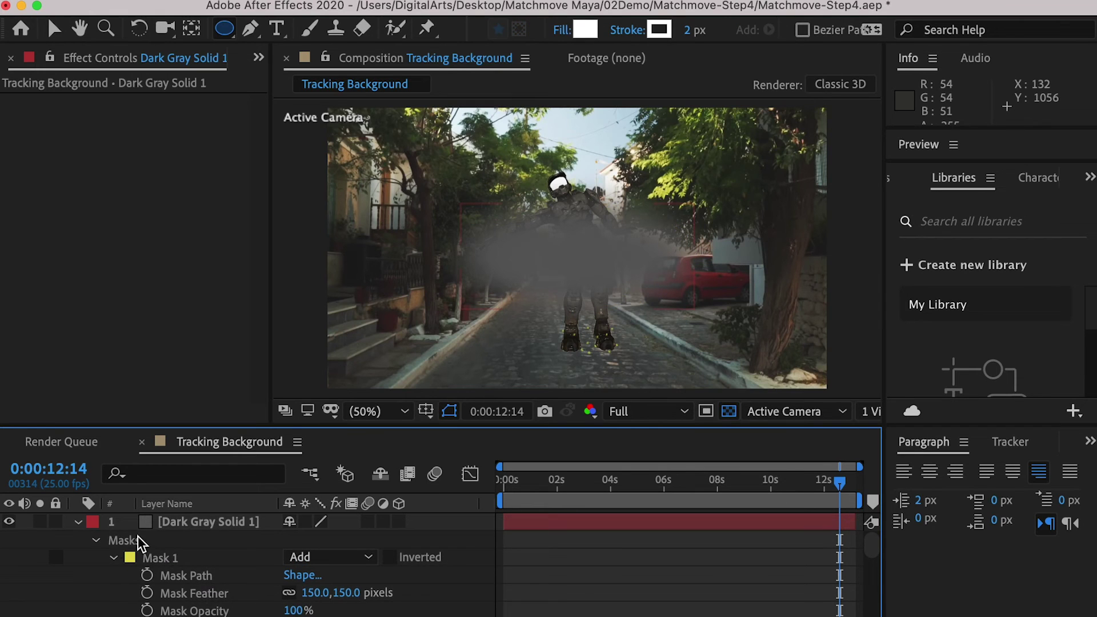
click(77, 521)
drag(181, 523, 183, 560)
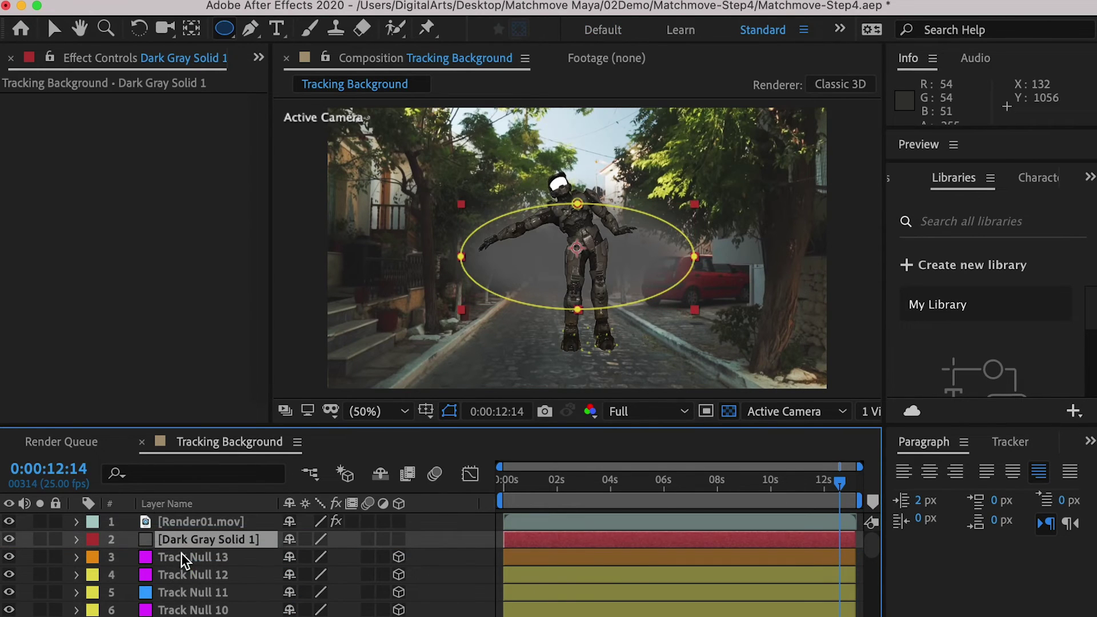
click(399, 540)
Copy the Position keyframes from Track Null 8 at the character's feet and paste them onto the dark gray solid at the first frame.
click(194, 592)
scroll(205, 571, down, 3)
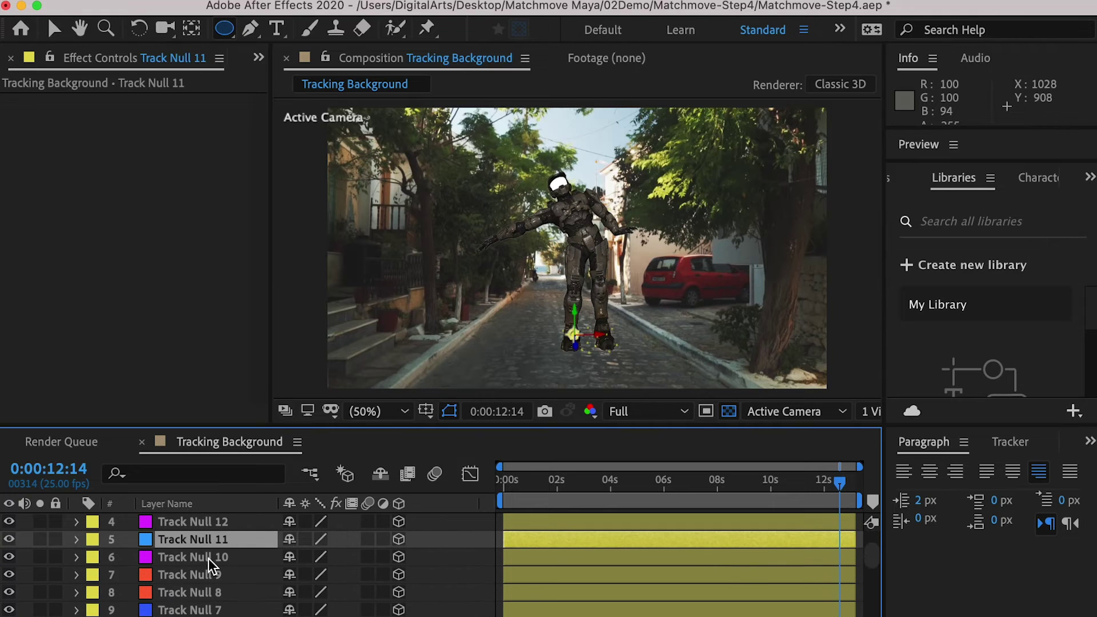
click(190, 592)
key(grave)
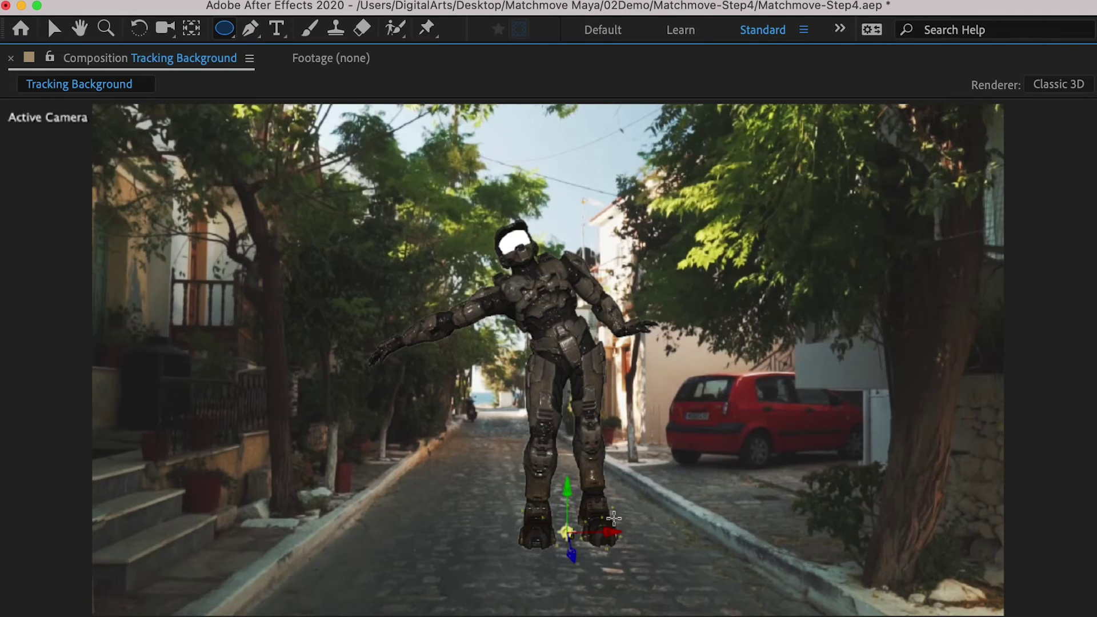
key(grave)
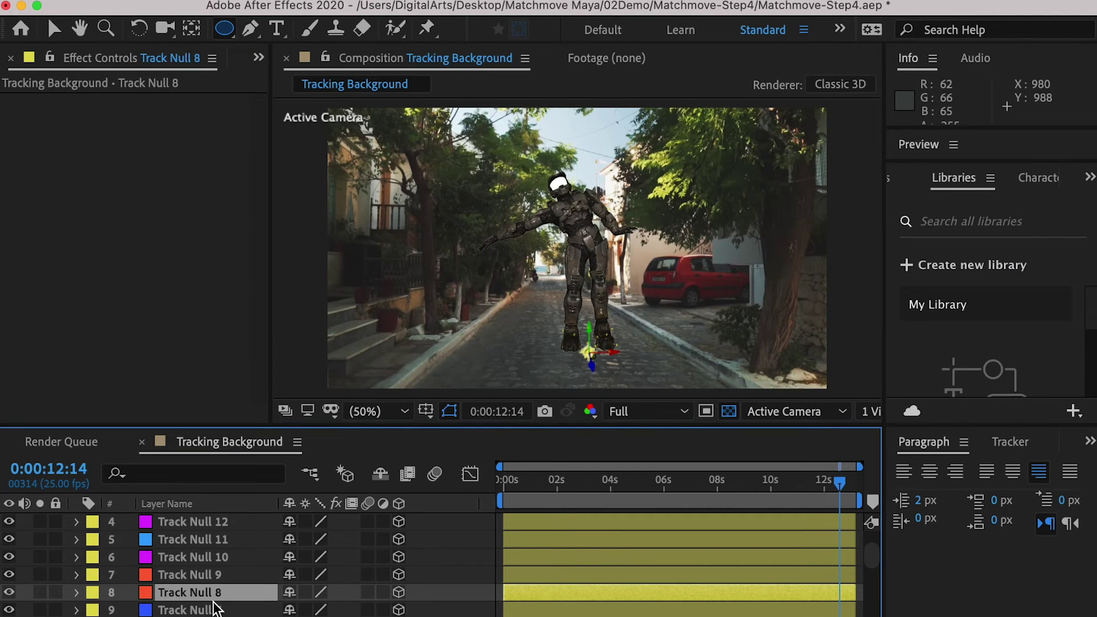
key(p)
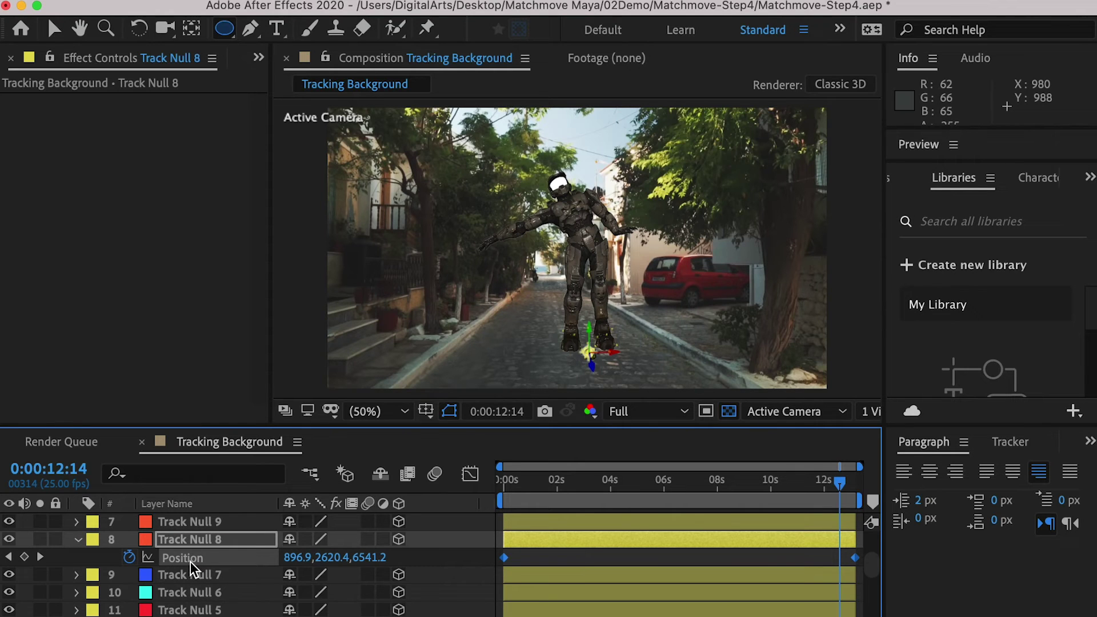
scroll(191, 568, up, 3)
key(Home)
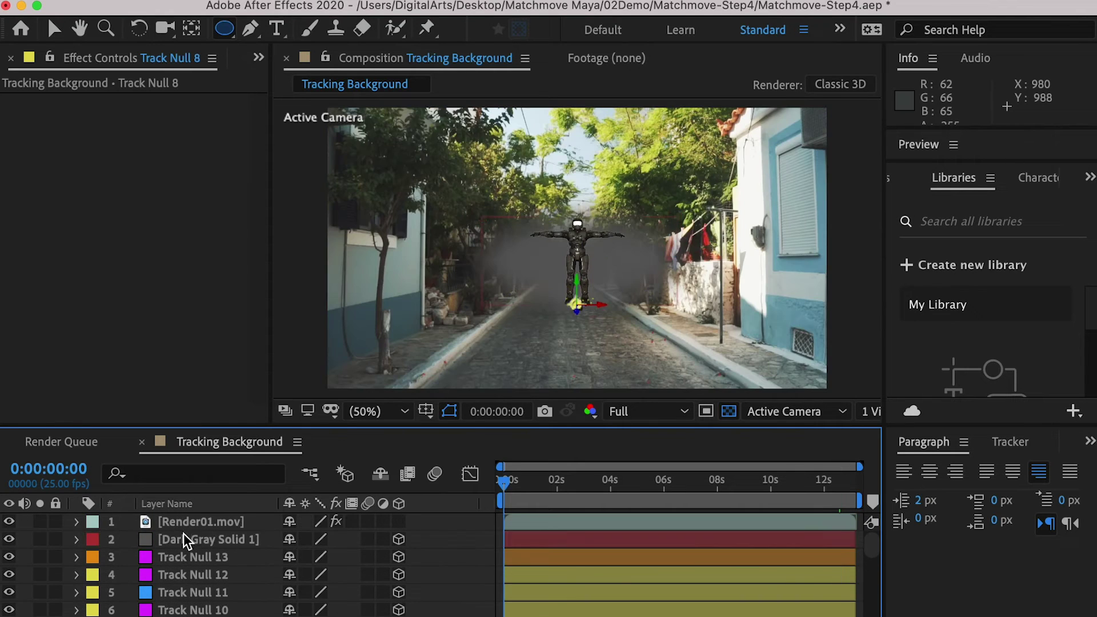
click(185, 540)
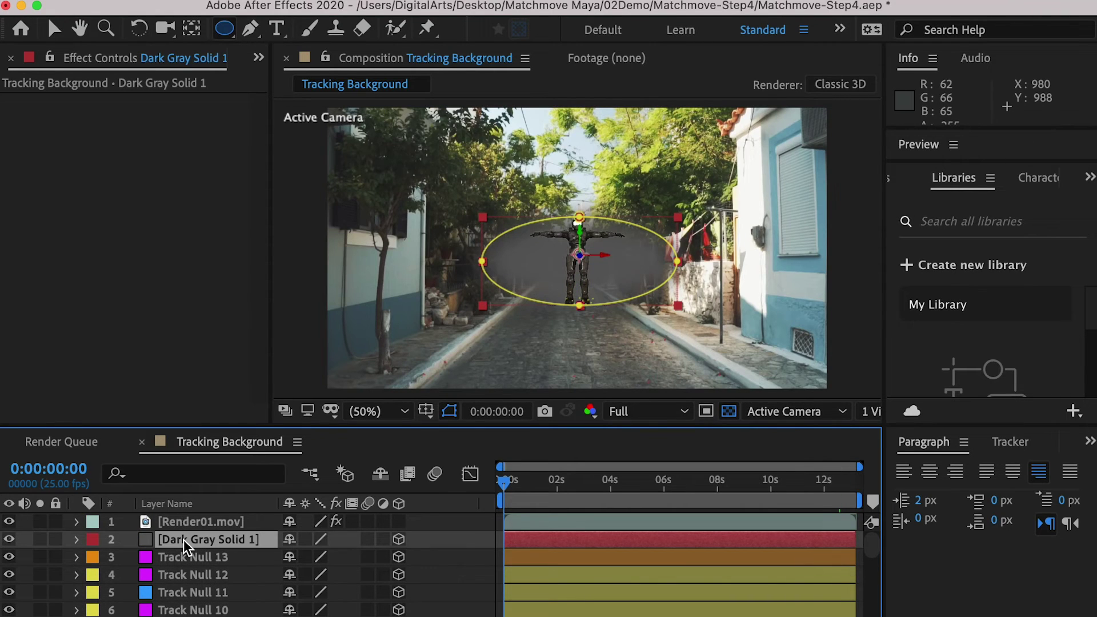
key(super+v)
key(p)
At the end of the composition, tilt the dark gray solid's X orientation so it lies flat on the street beneath the character's feet.
drag(504, 484, 946, 489)
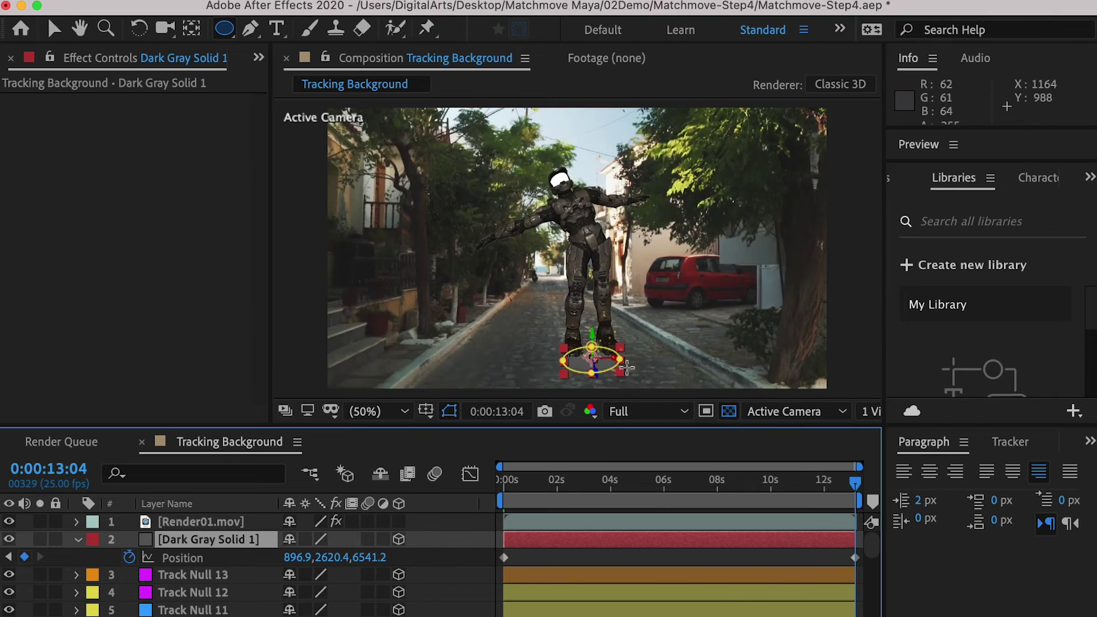
scroll(630, 380, up, 1)
key(space)
drag(620, 389, 629, 276)
scroll(629, 276, up, 1)
drag(689, 332, 673, 290)
key(r)
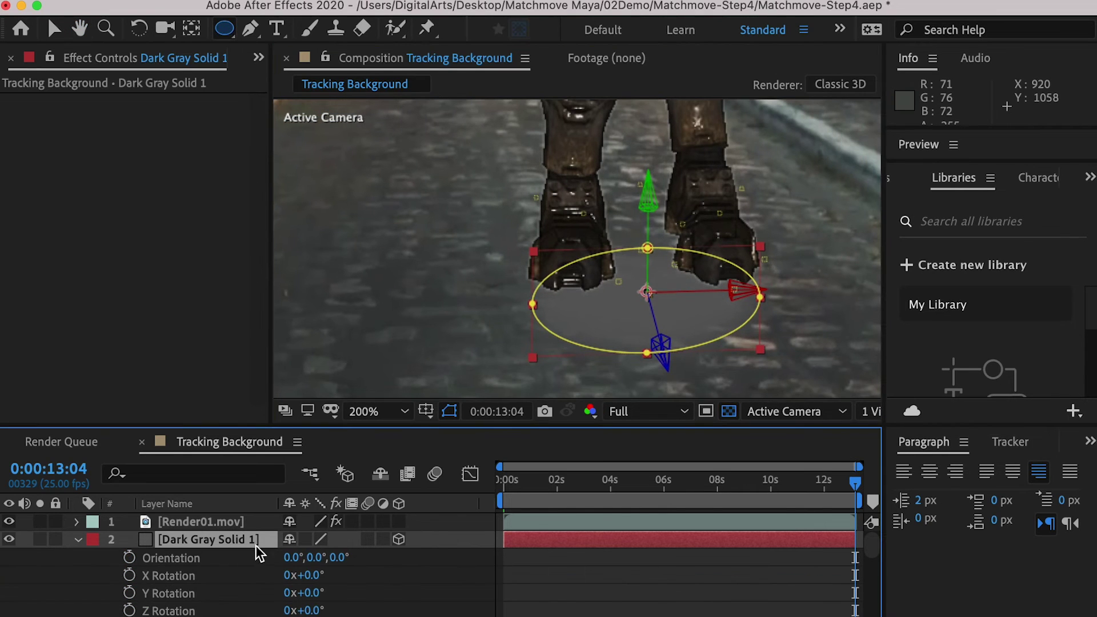
drag(293, 557, 197, 552)
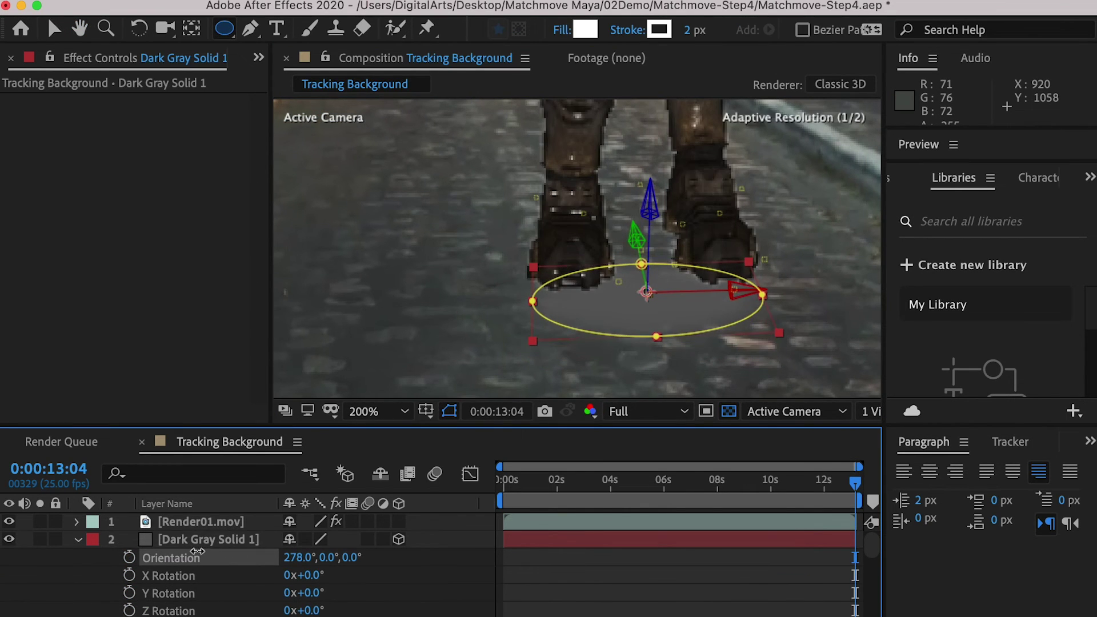
Scale the dark gray solid up uniformly until its ellipse extends past both feet, and set its blending mode to Multiply.
click(217, 539)
key(s)
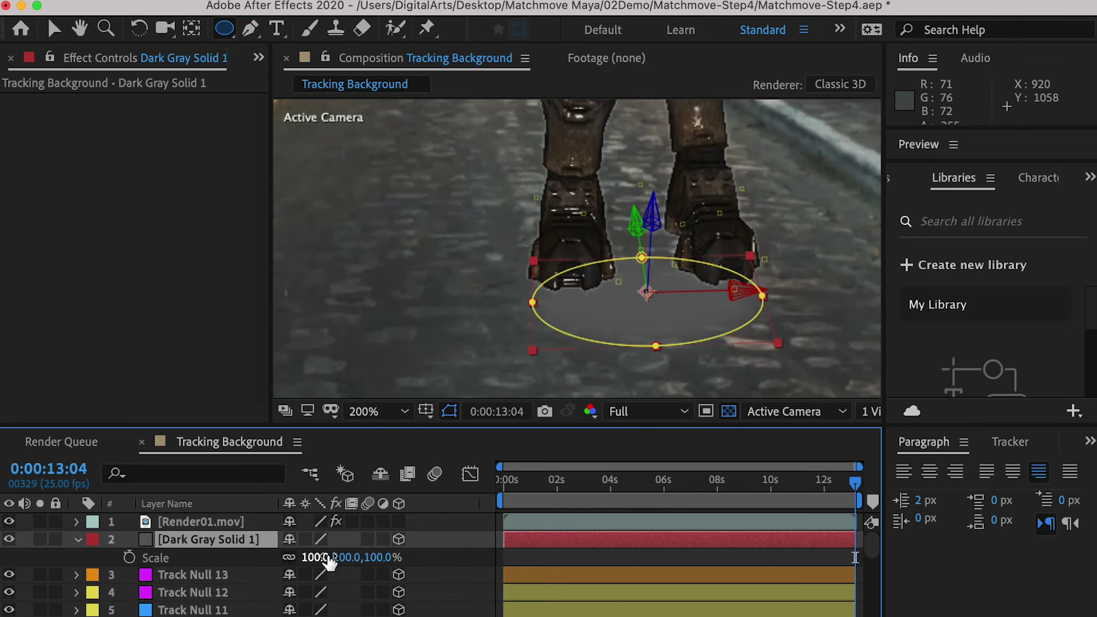
drag(369, 559, 413, 566)
right_click(203, 539)
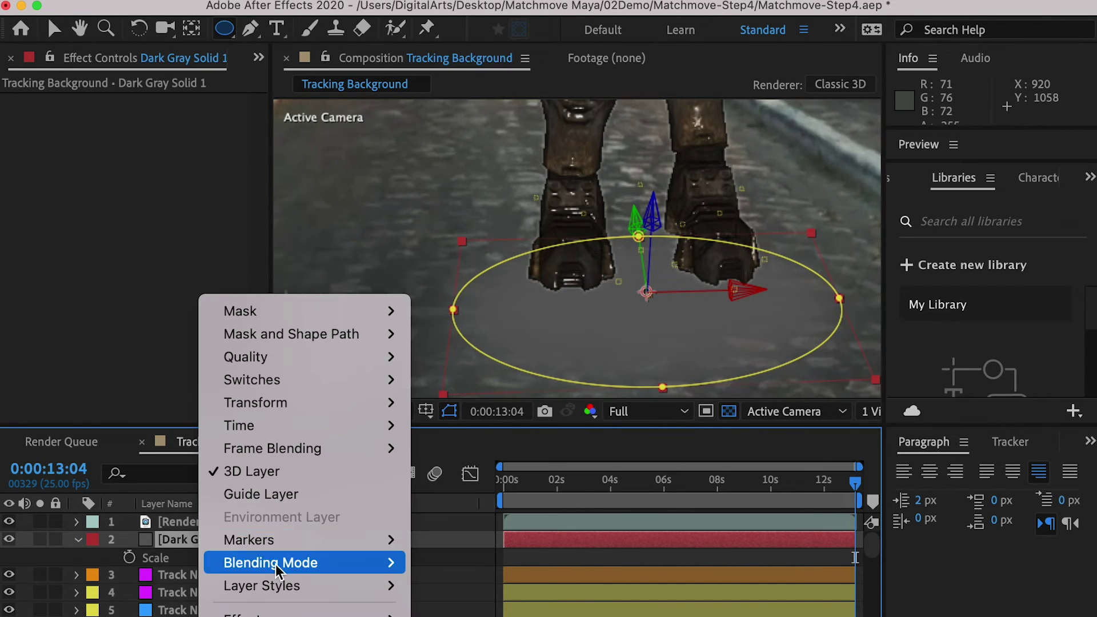
mouse_move(343, 563)
click(564, 99)
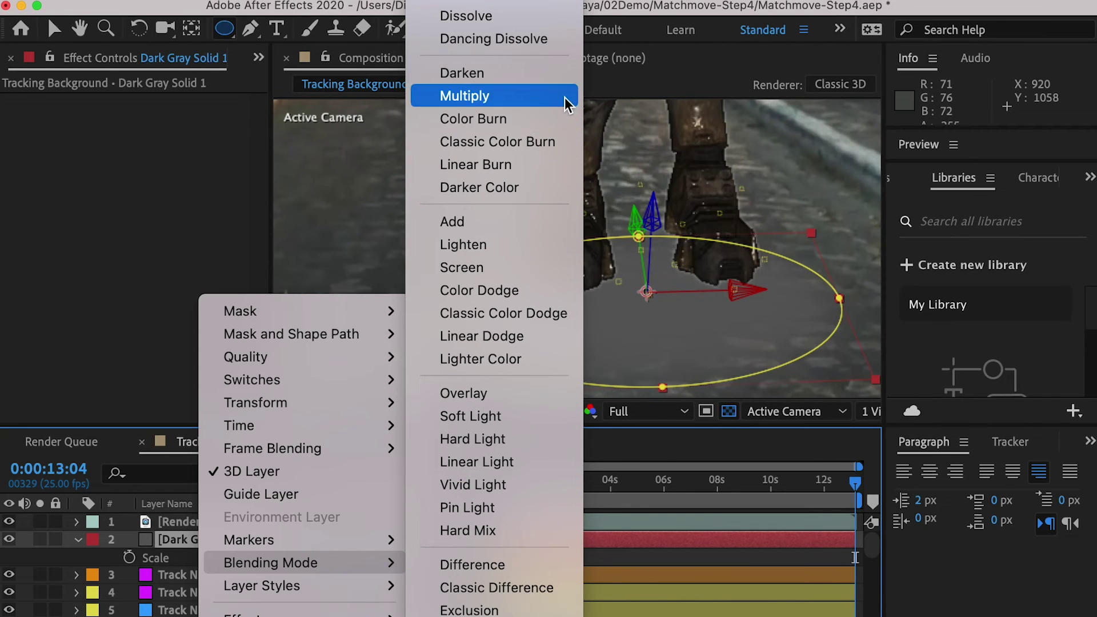
Set the feather of the dark gray solid's elliptical mask to 250 pixels.
key(m)
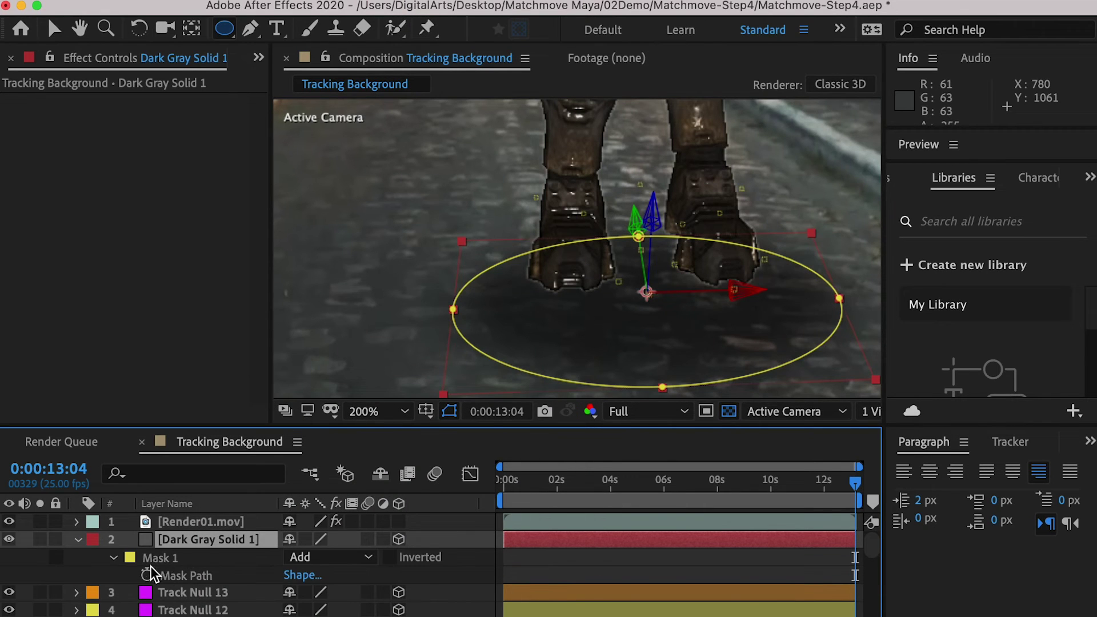
click(117, 558)
click(117, 559)
scroll(117, 562, down, 3)
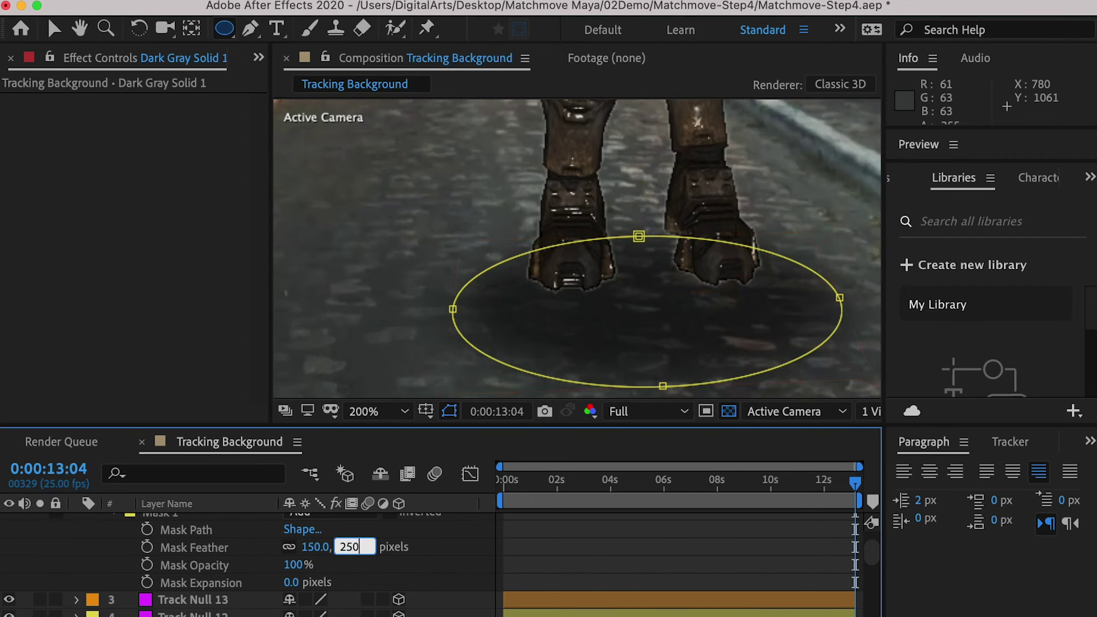
key(Return)
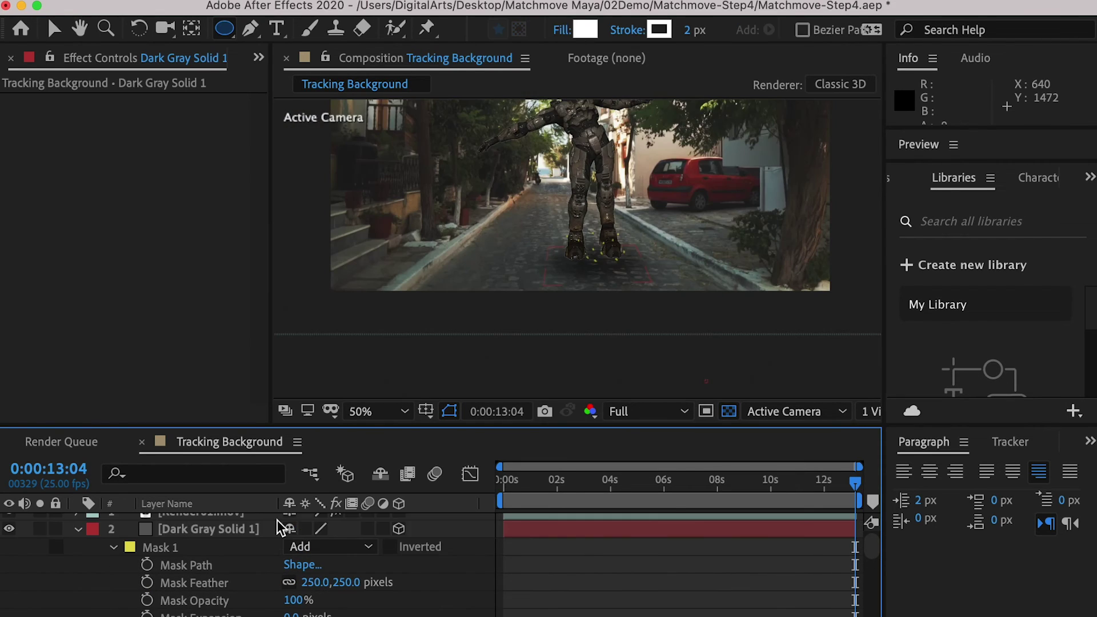
Duplicate the dark gray solid and scale the duplicate uniformly to 73% for a smaller contact shadow.
click(231, 531)
key(t)
key(period)
key(period)
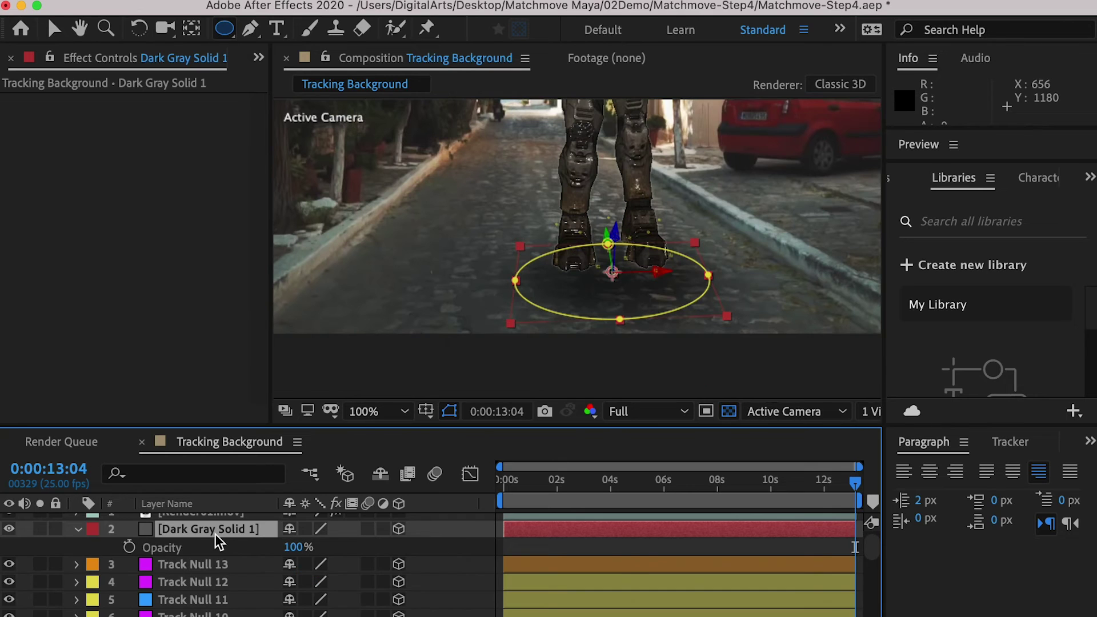
scroll(217, 540, up, 1)
key(super+d)
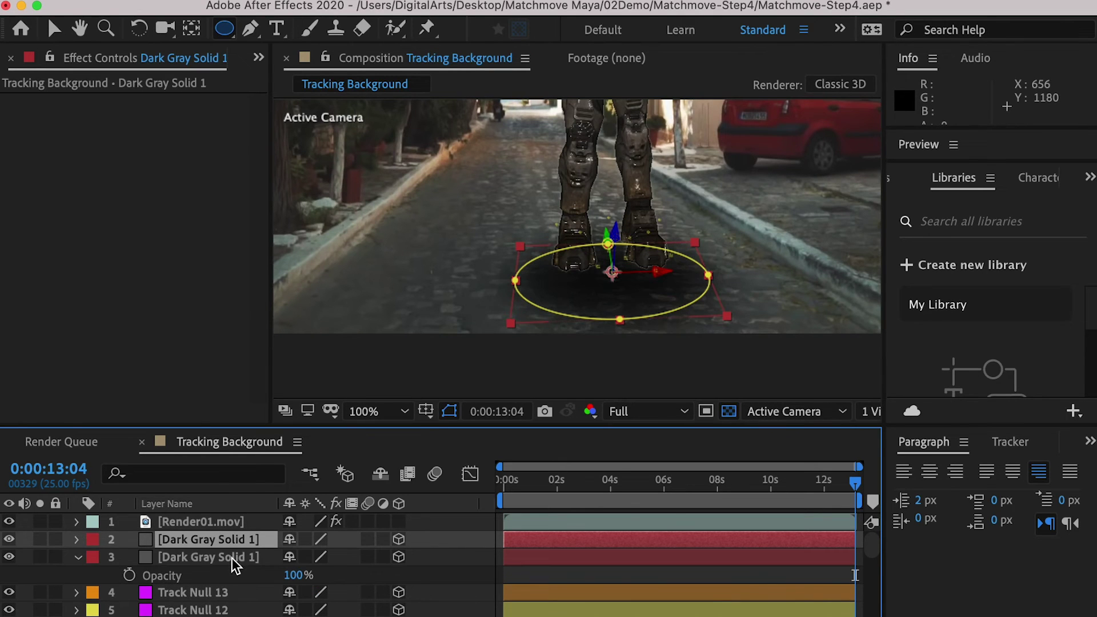
key(s)
drag(349, 566, 275, 594)
Set the opacity of both the large and the small dark gray solids to 60%.
click(289, 594)
text(60)
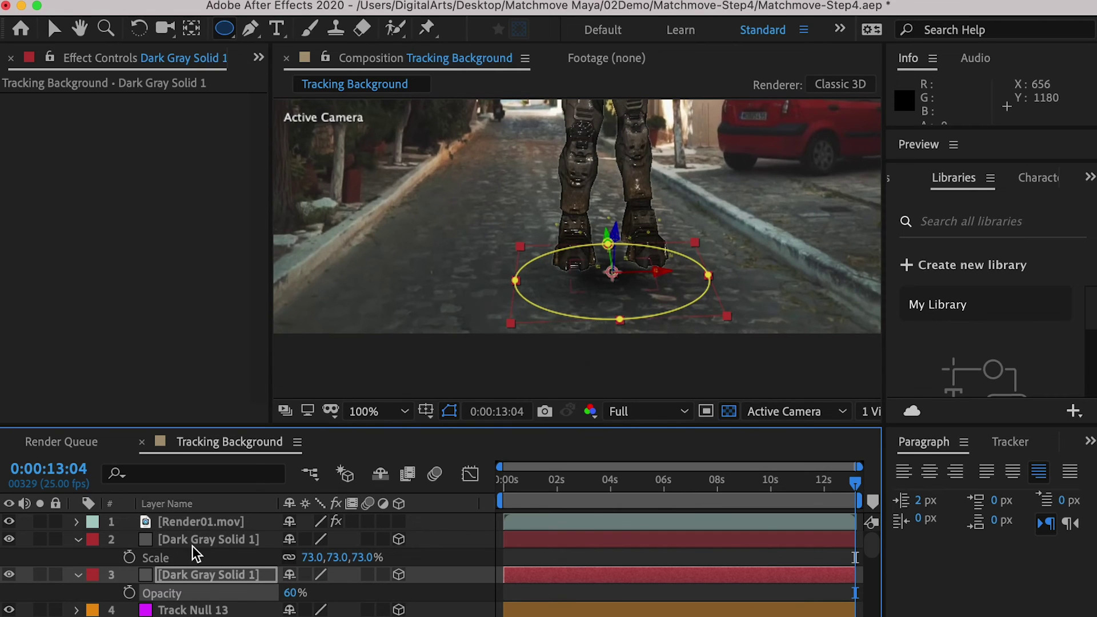
click(197, 544)
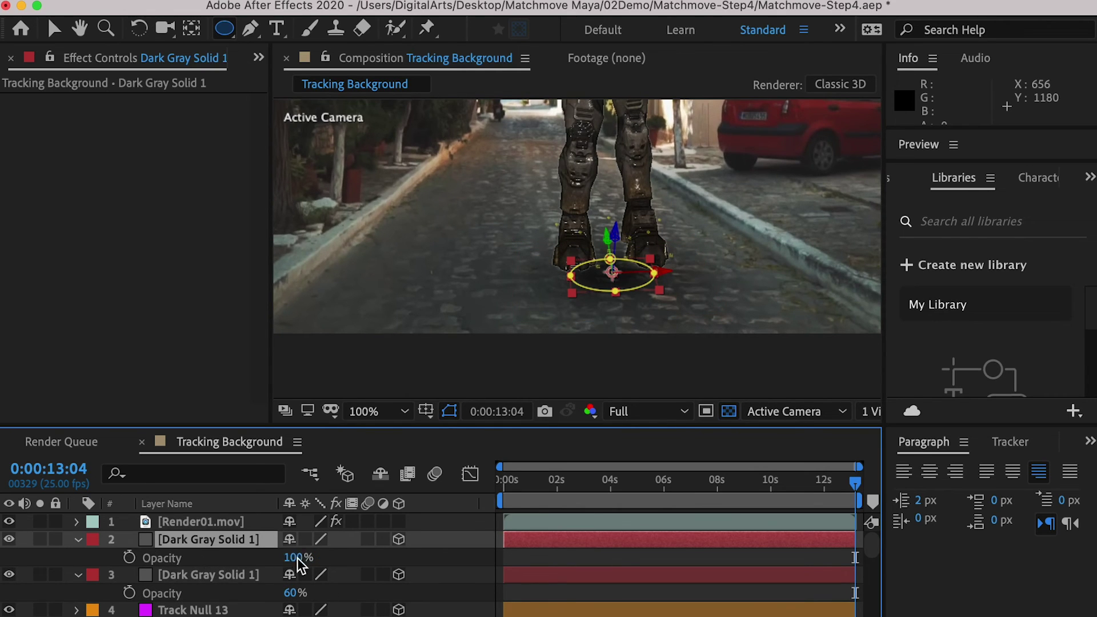
click(303, 560)
text(60)
key(Return)
Move the small shadow solid along its X axis to beneath the character's foot on the stairs side of the street.
key(v)
drag(660, 270, 627, 273)
scroll(593, 313, up, 4)
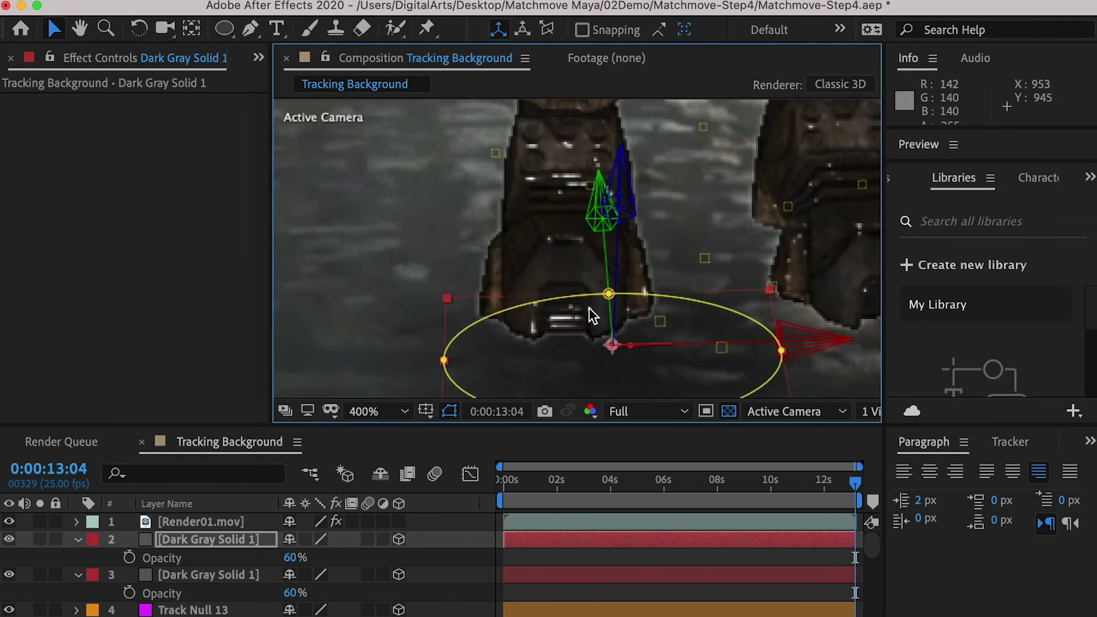
scroll(589, 315, down, 2)
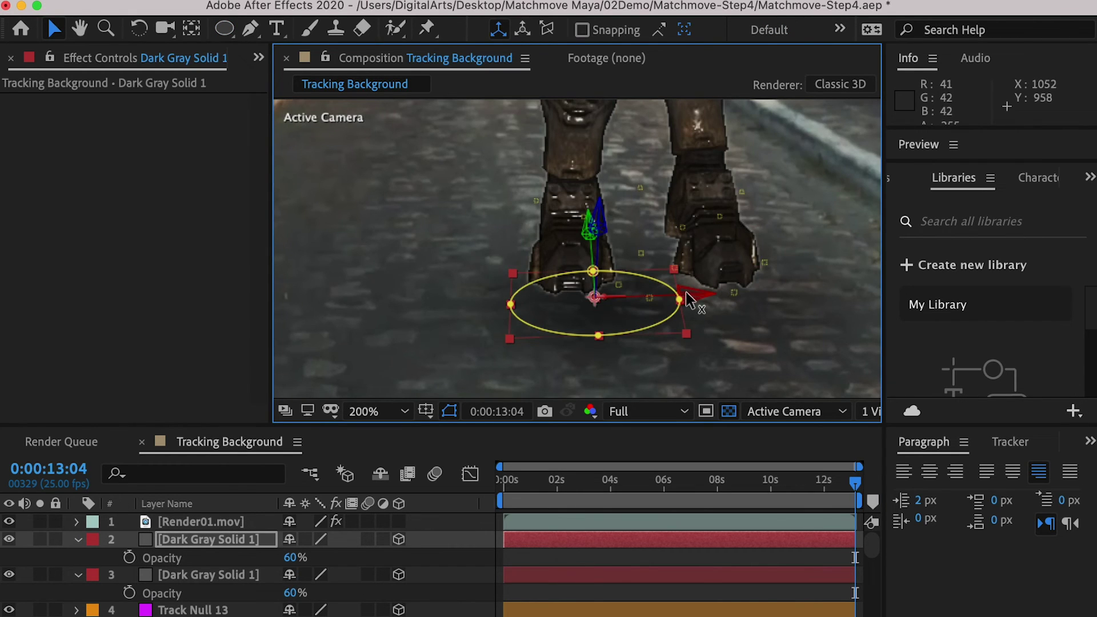
Duplicate the small shadow solid, shift the copy along X beneath the character's other foot, and fine-tune the first small shadow's X position.
key(super+d)
drag(689, 300, 1038, 318)
drag(806, 293, 908, 289)
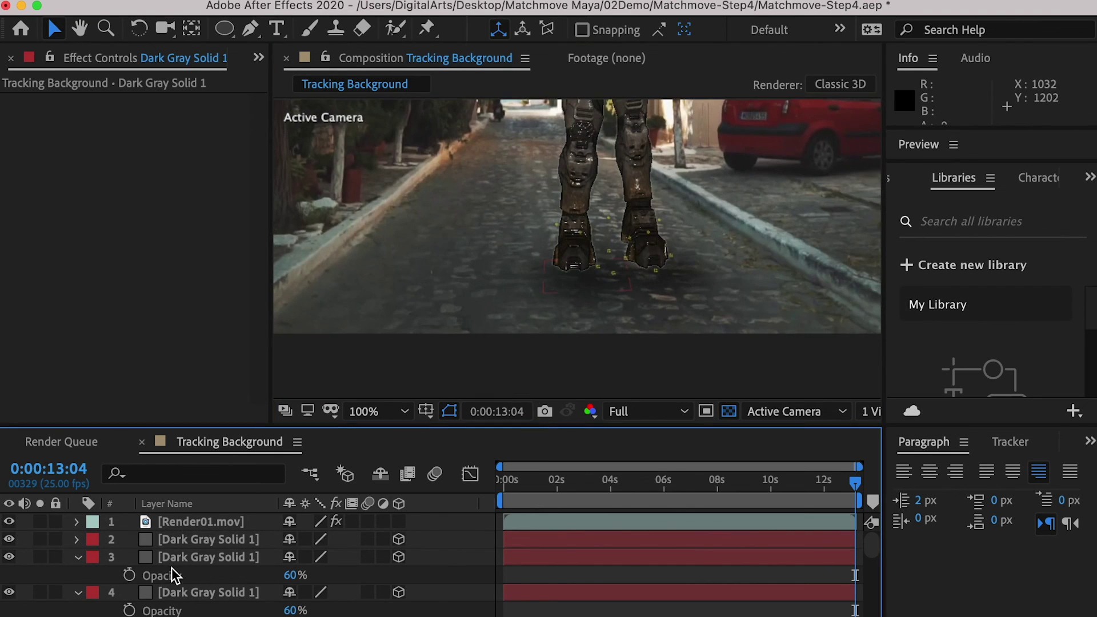
click(179, 558)
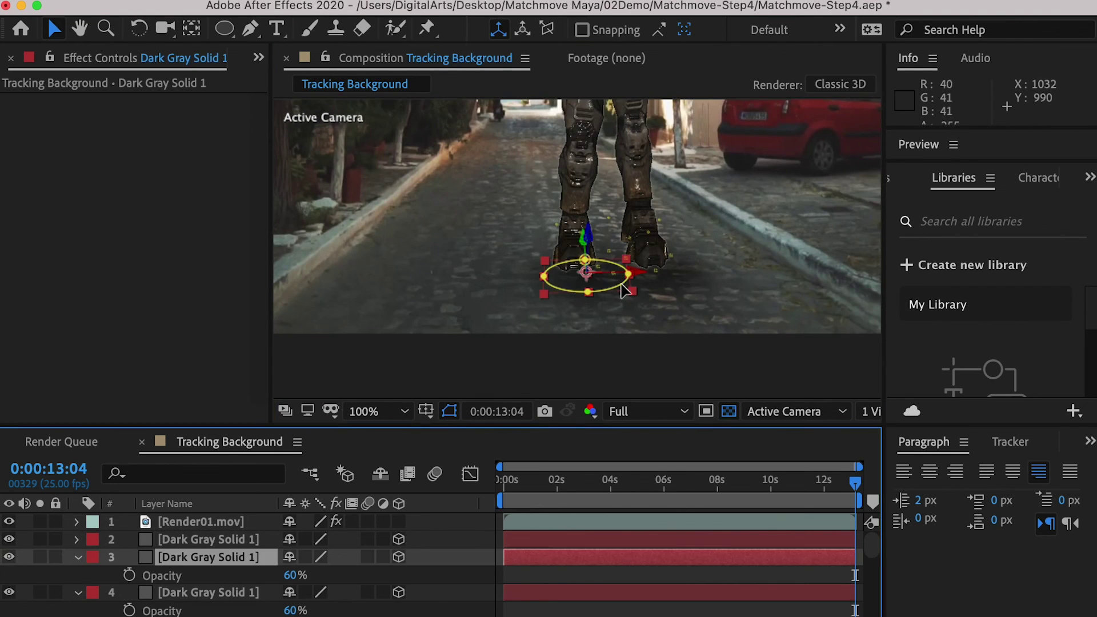
drag(636, 278, 625, 278)
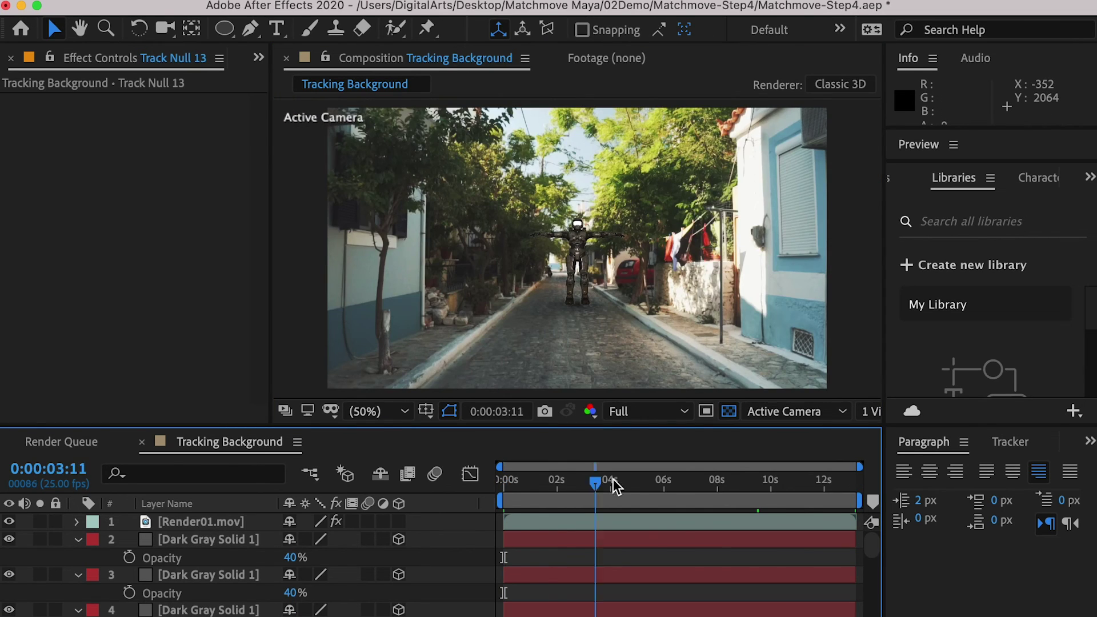
Send the Tracking Background composition to the Adobe Media Encoder queue, keeping H.264 as the output format.
drag(615, 486, 913, 493)
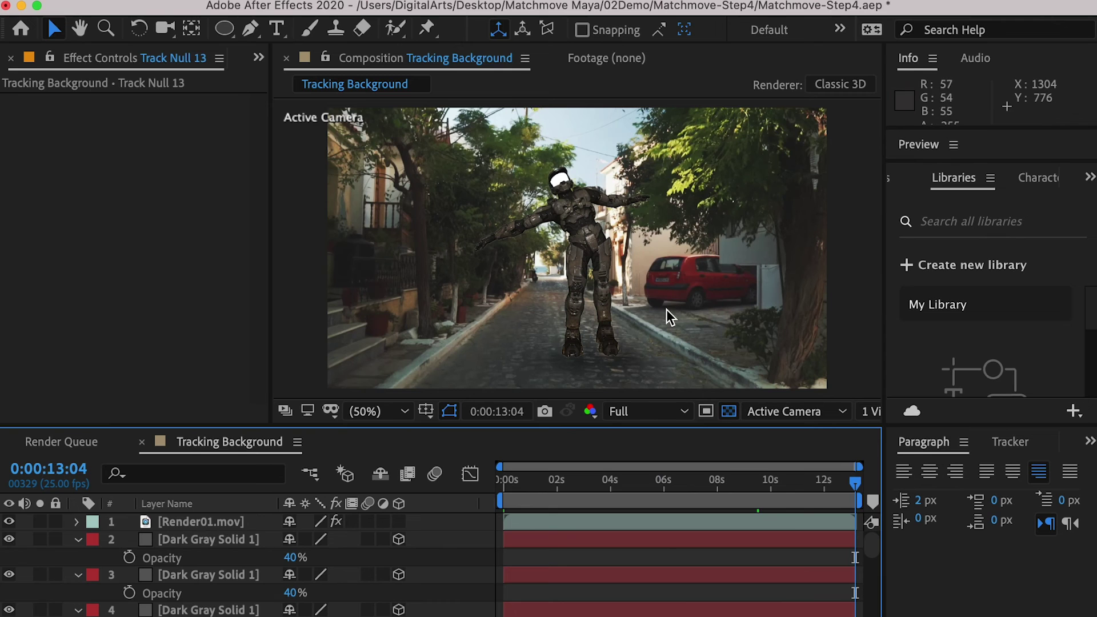
key(super+0)
click(74, 288)
drag(532, 480, 476, 483)
click(174, 12)
mouse_move(321, 355)
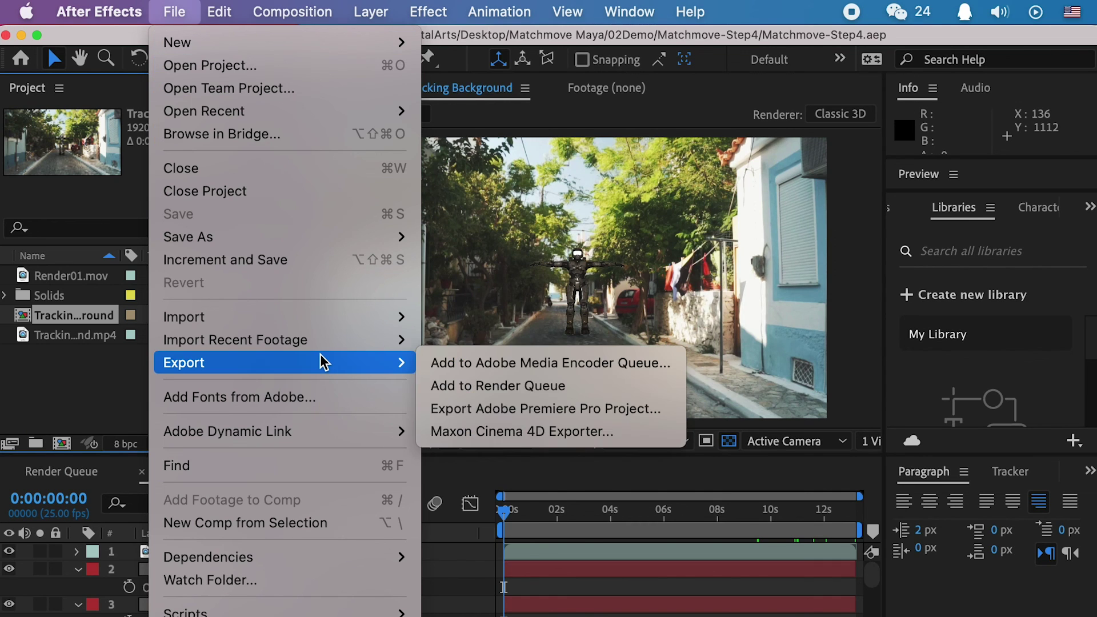
click(639, 369)
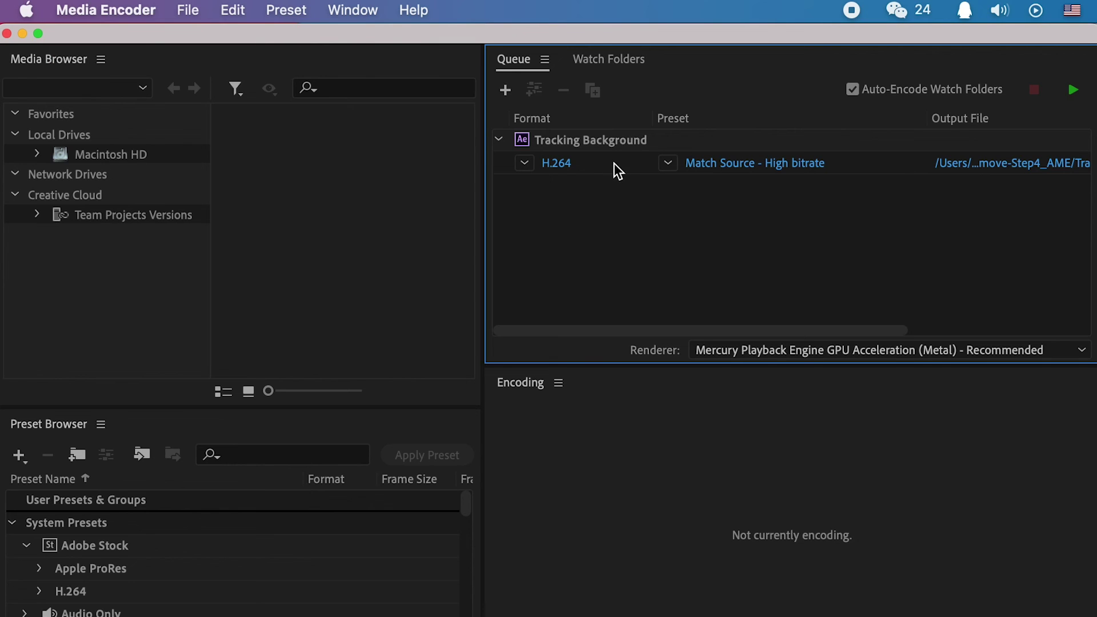
click(525, 164)
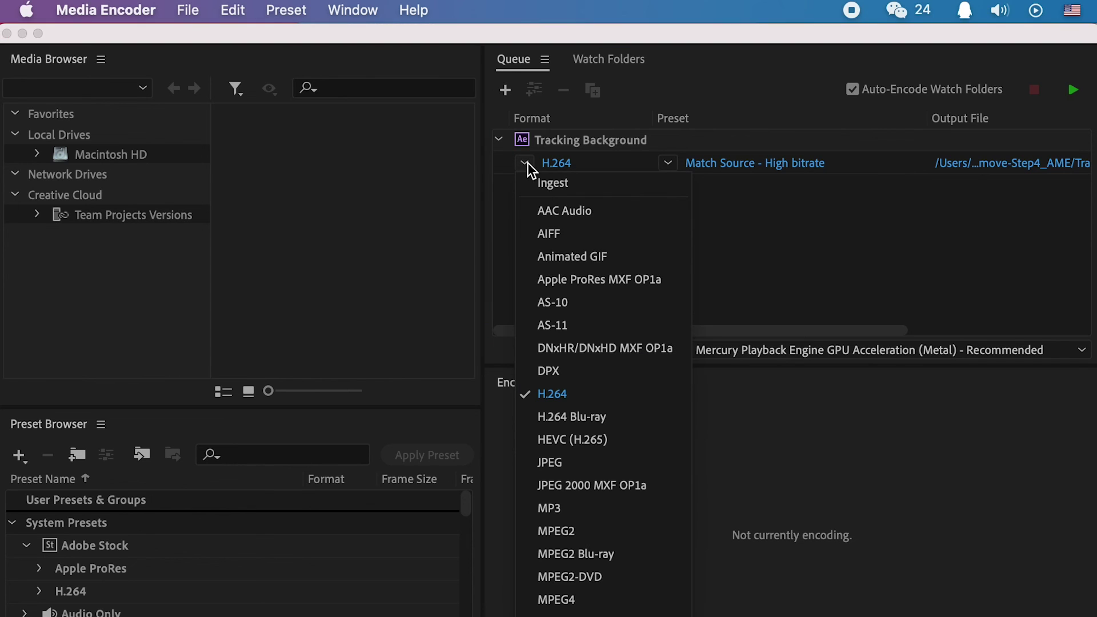
click(843, 180)
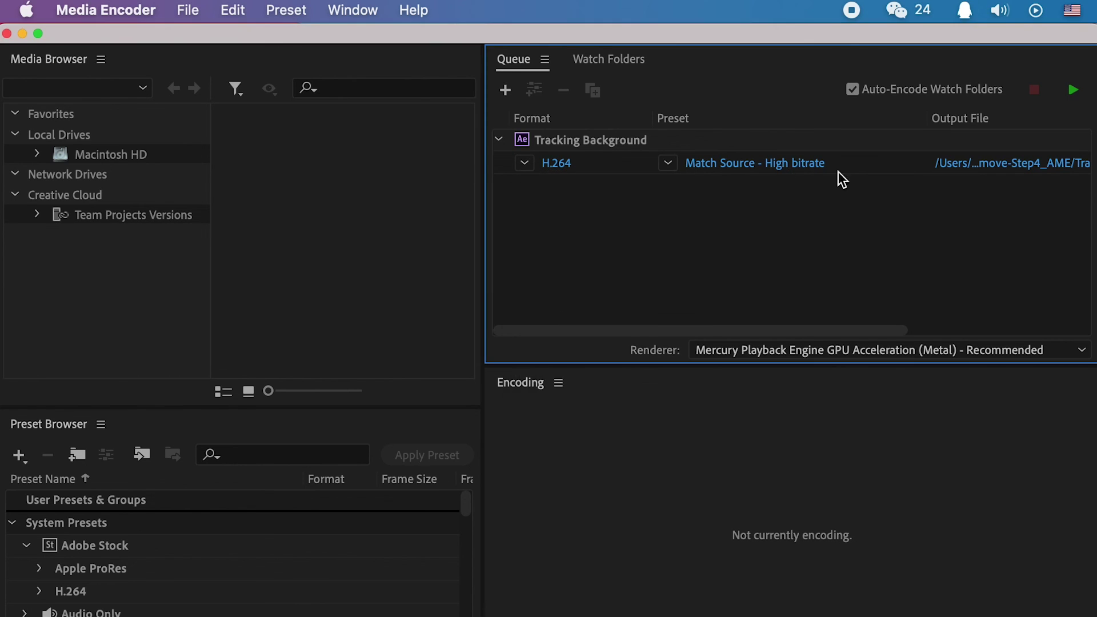